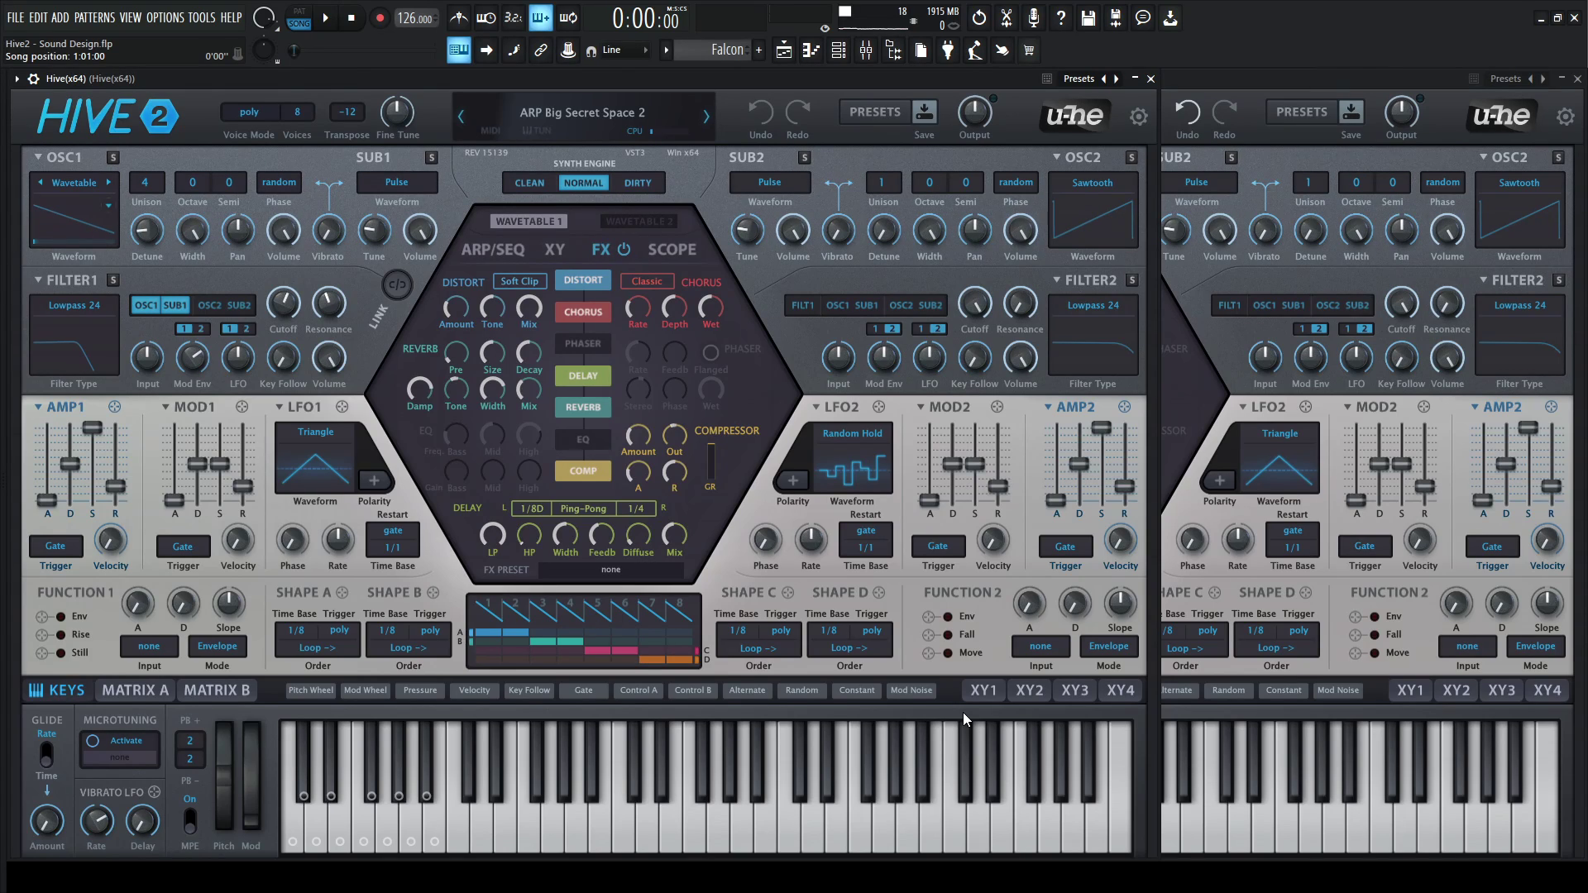
Step: Play the ARP Big Secret Space 2 preset to hear it, then stop playback
{"action": "key", "text": "space"}
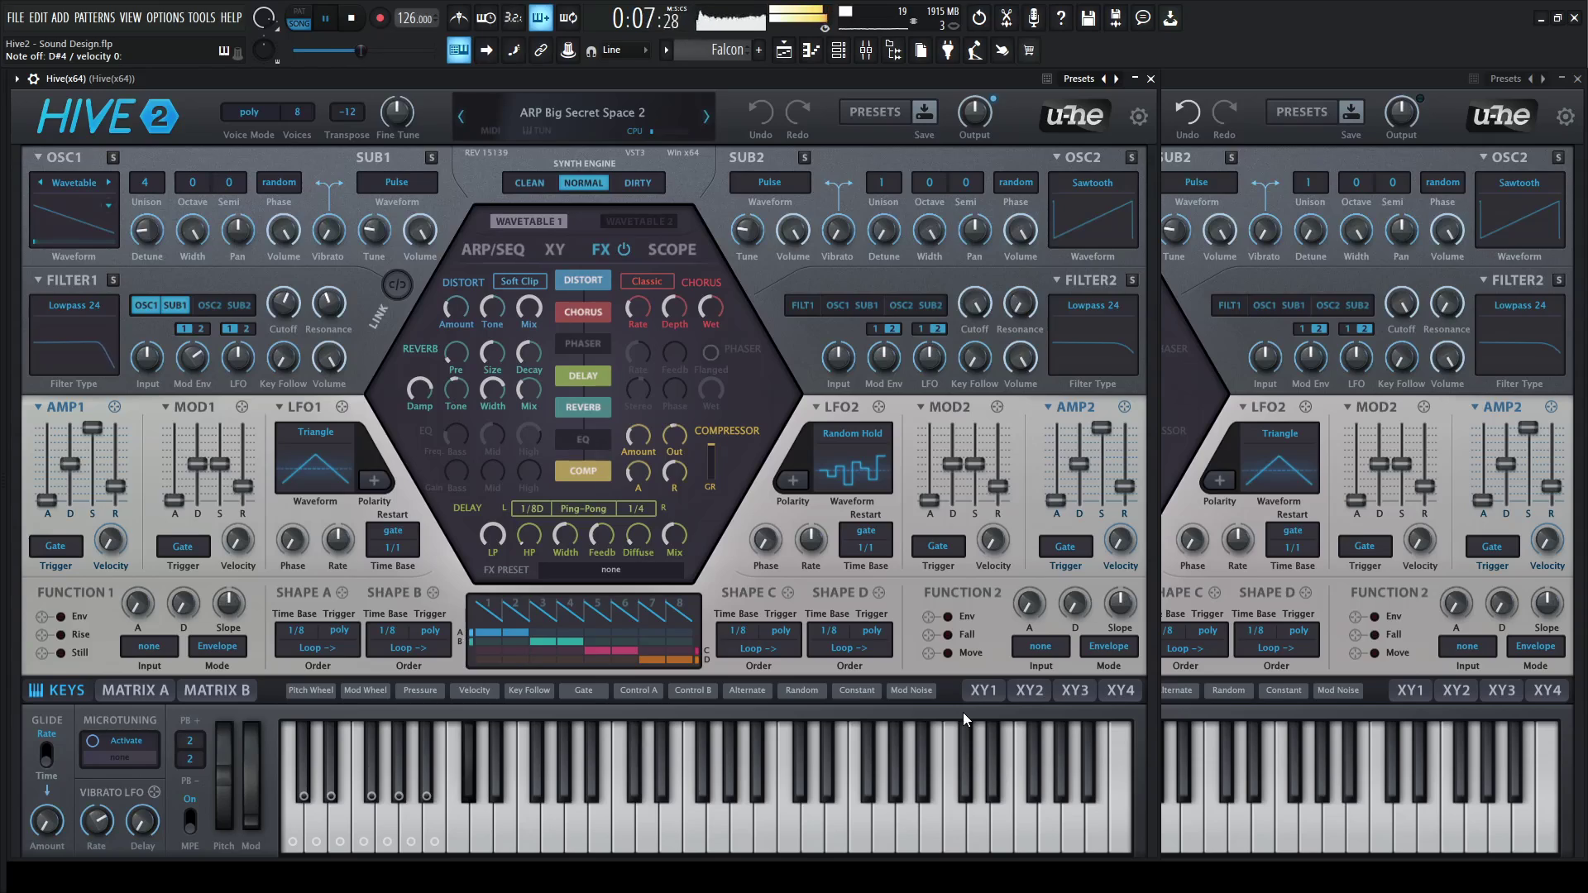
{"action": "key", "text": "space"}
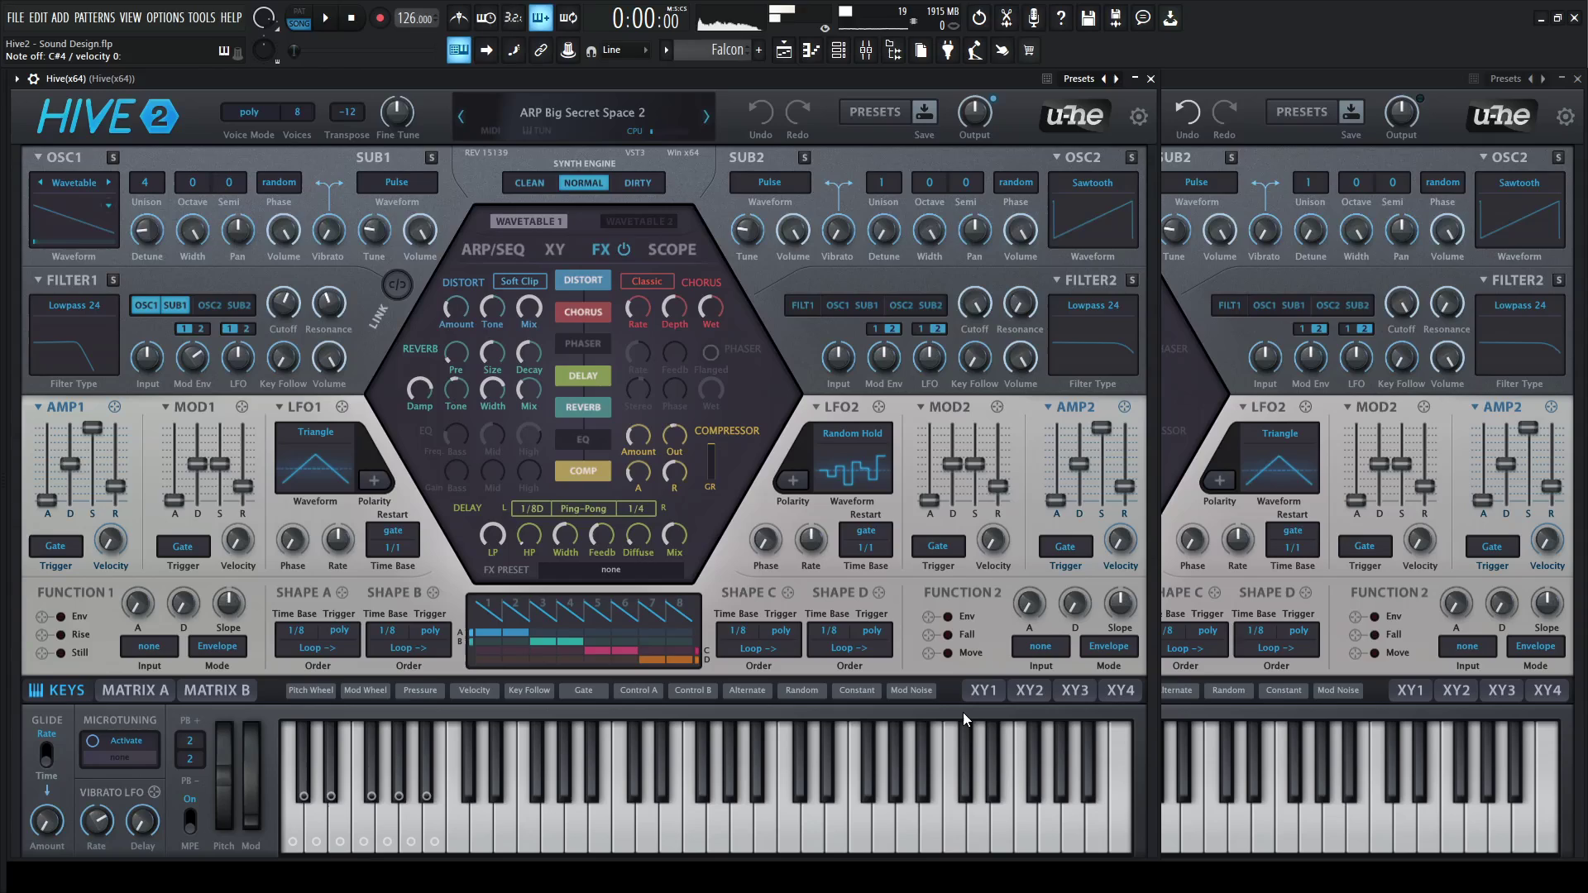
Step: Show the reference preset's ARP/SEQ page, then bring the New INIT Hive #2 instance forward
{"action": "left_click", "coordinate": [493, 249]}
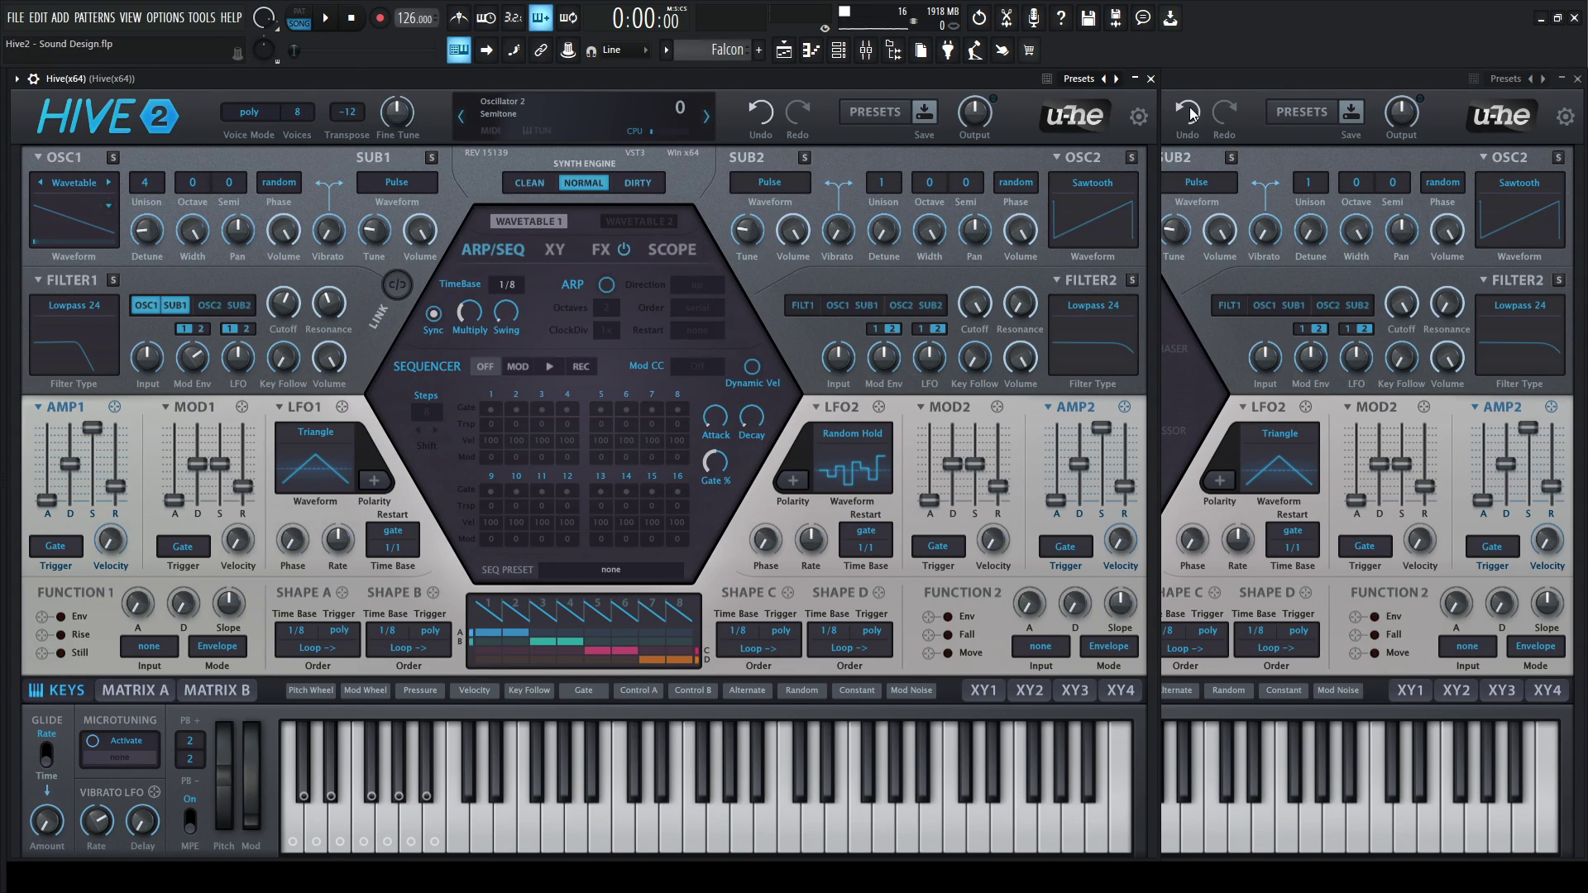
{"action": "left_click", "coordinate": [1204, 83]}
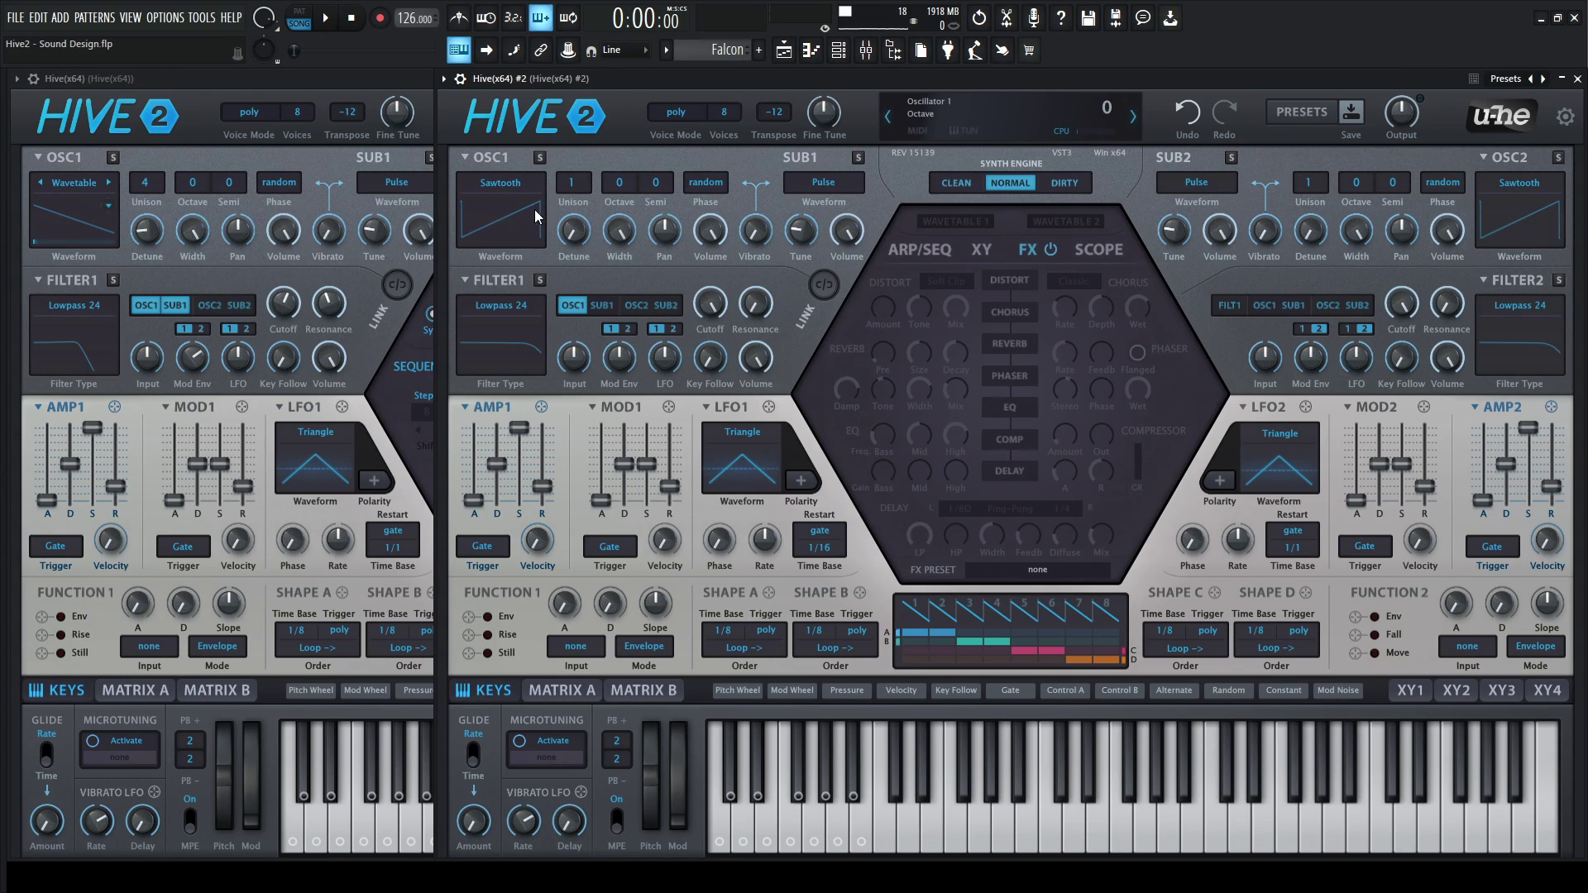
Step: Set OSC1's waveform to Wavetable and load Simple > Six Waves.uhm into Wavetable 1
{"action": "left_click", "coordinate": [514, 191]}
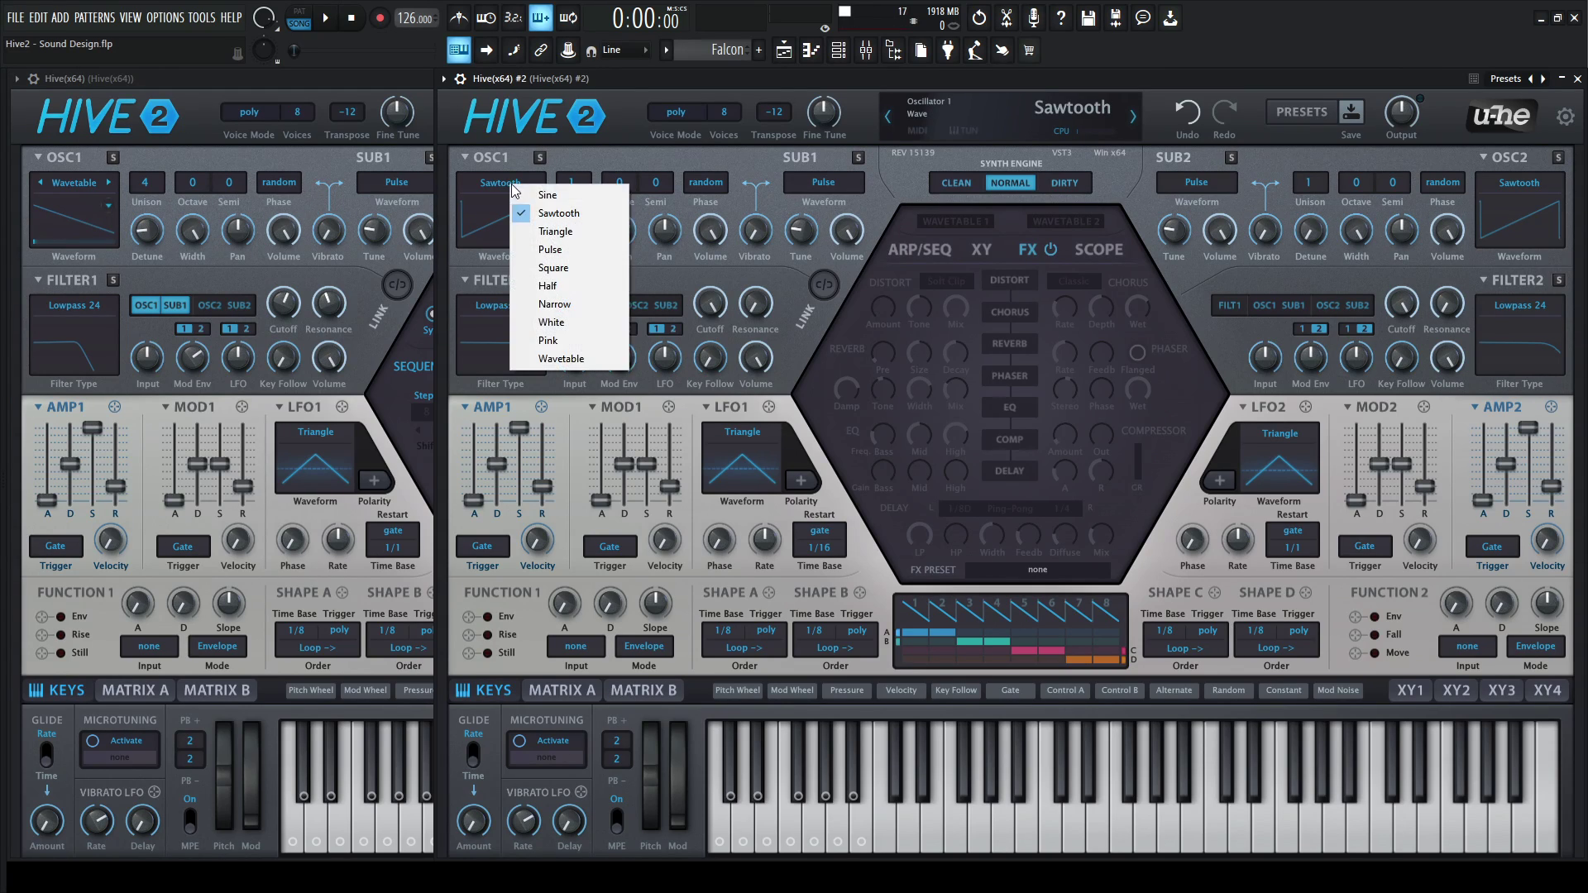
{"action": "left_click", "coordinate": [561, 358]}
{"action": "left_click", "coordinate": [969, 226]}
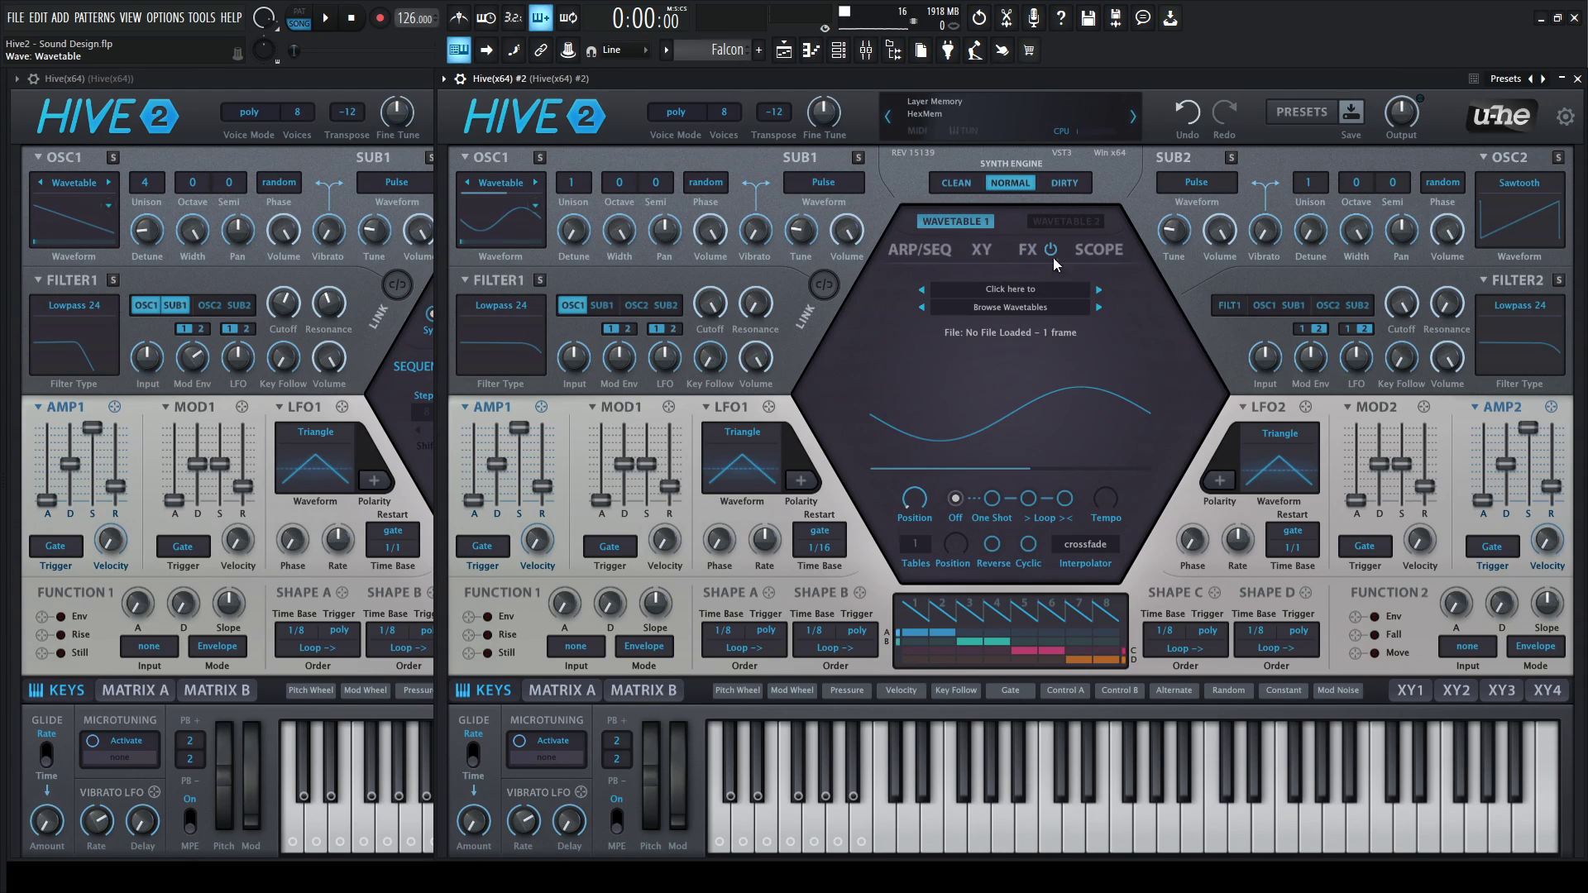
{"action": "left_click", "coordinate": [1017, 295]}
{"action": "mouse_move", "coordinate": [1041, 305]}
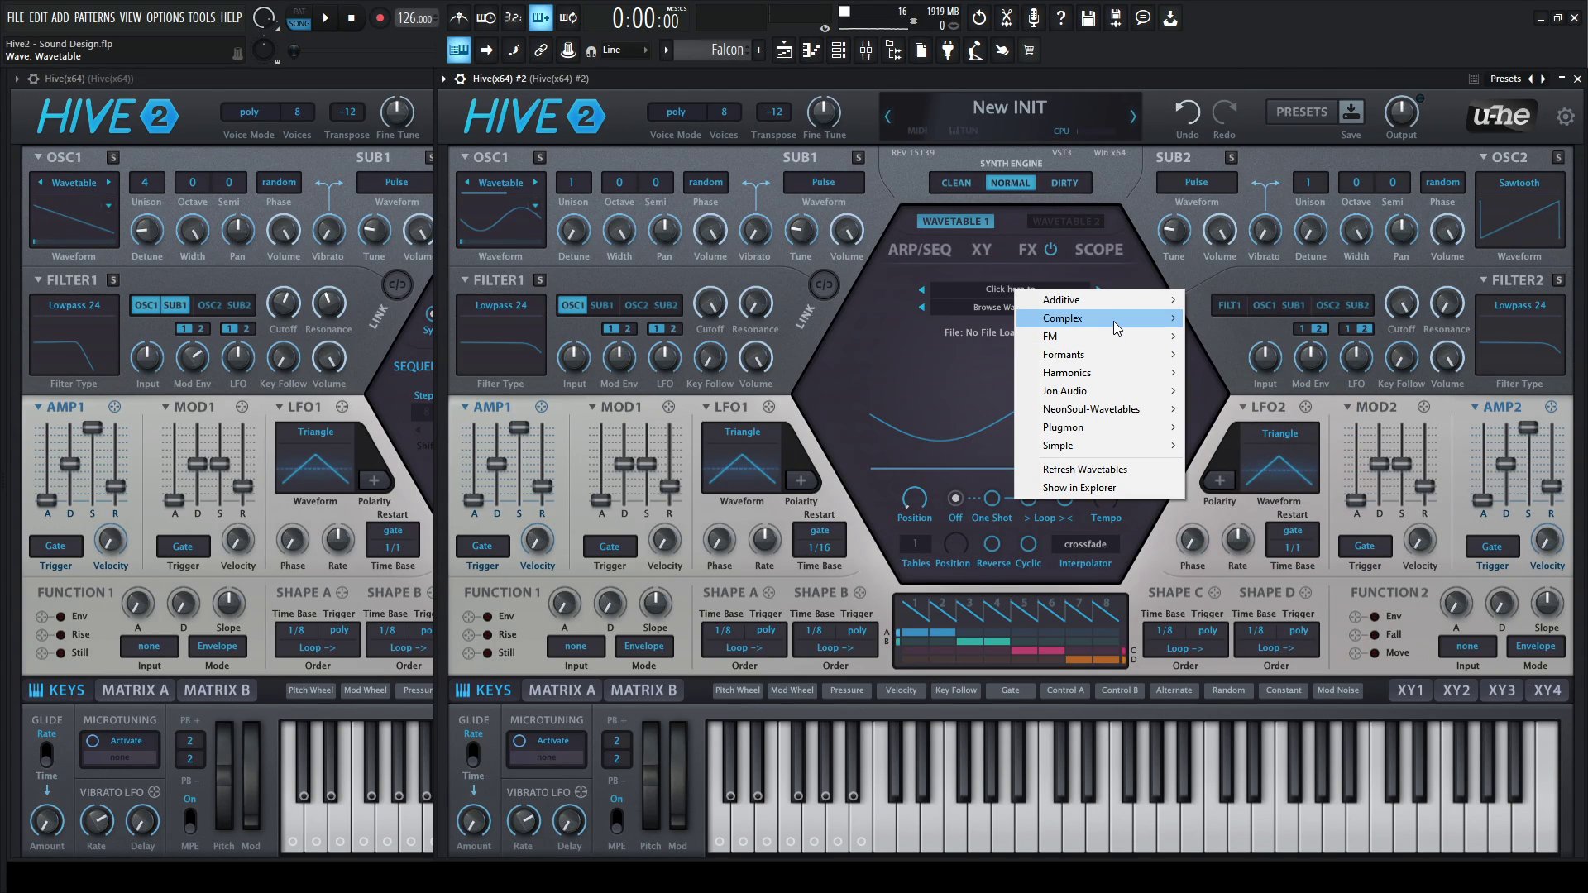
{"action": "mouse_move", "coordinate": [1118, 328]}
{"action": "left_click", "coordinate": [392, 146]}
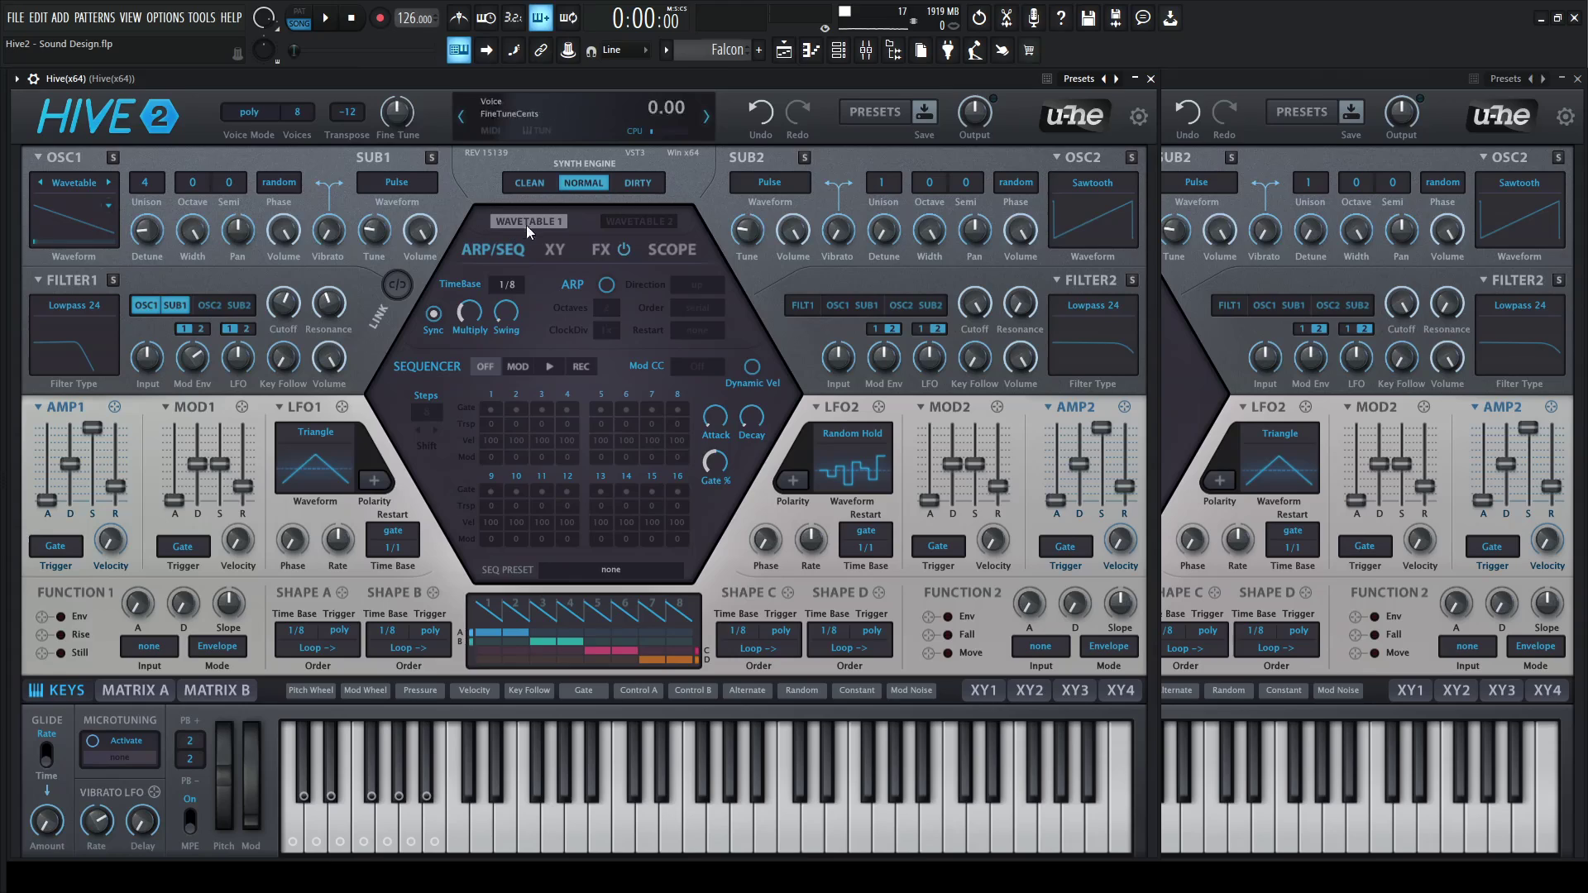
{"action": "left_click", "coordinate": [1373, 90]}
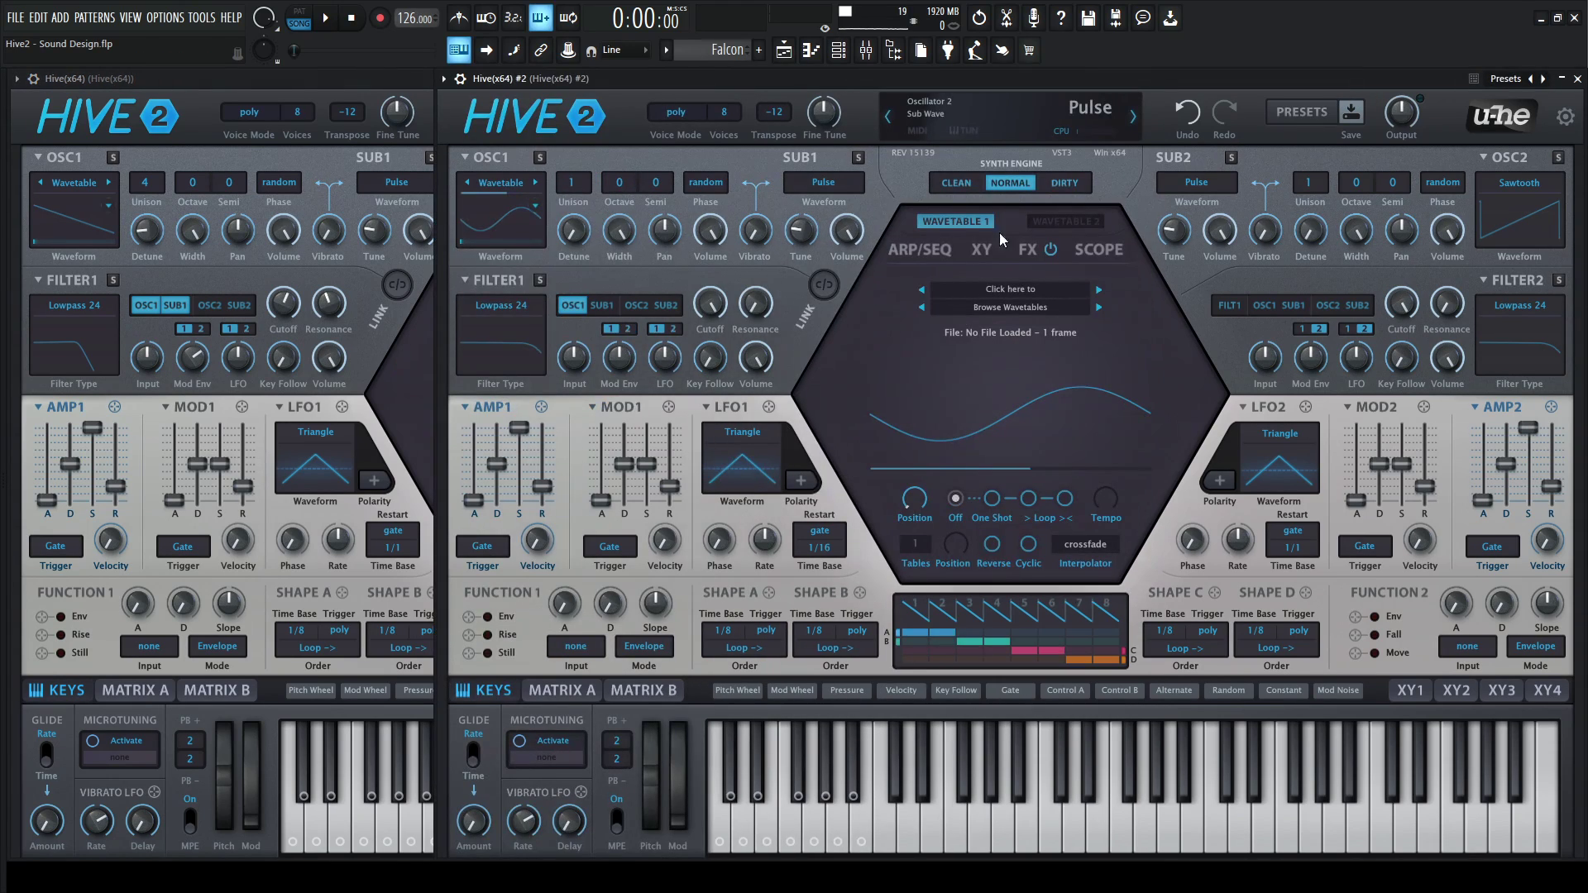
{"action": "left_click", "coordinate": [1012, 292]}
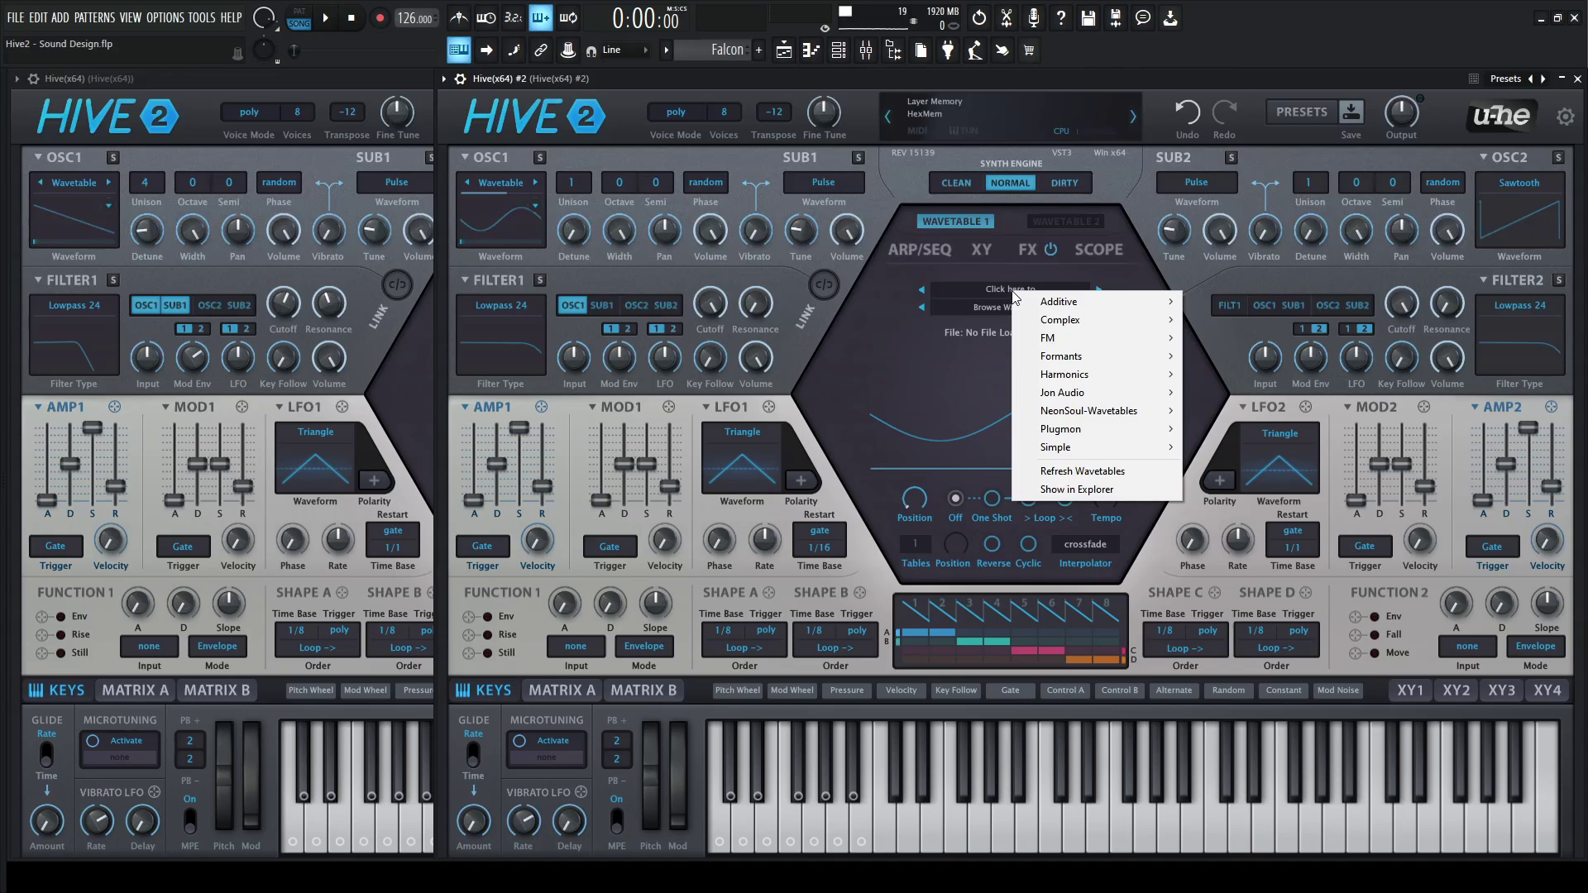
{"action": "mouse_move", "coordinate": [1129, 451]}
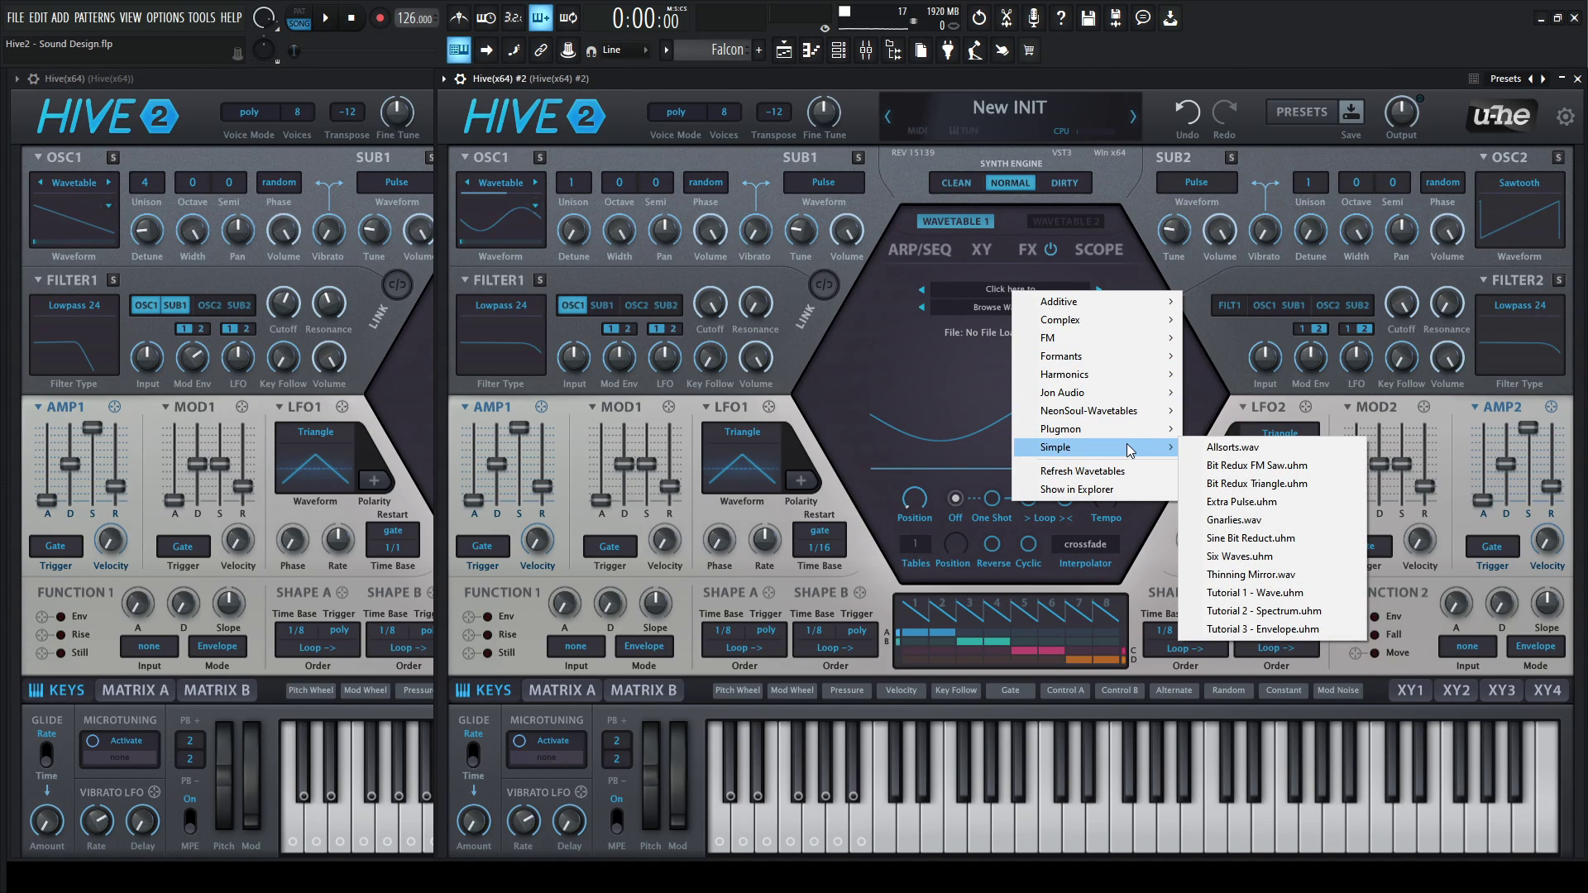
{"action": "left_click", "coordinate": [1247, 556]}
Step: Audition the wavetable and give oscillator 1 four unison voices with detune 11
{"action": "key", "text": "h"}
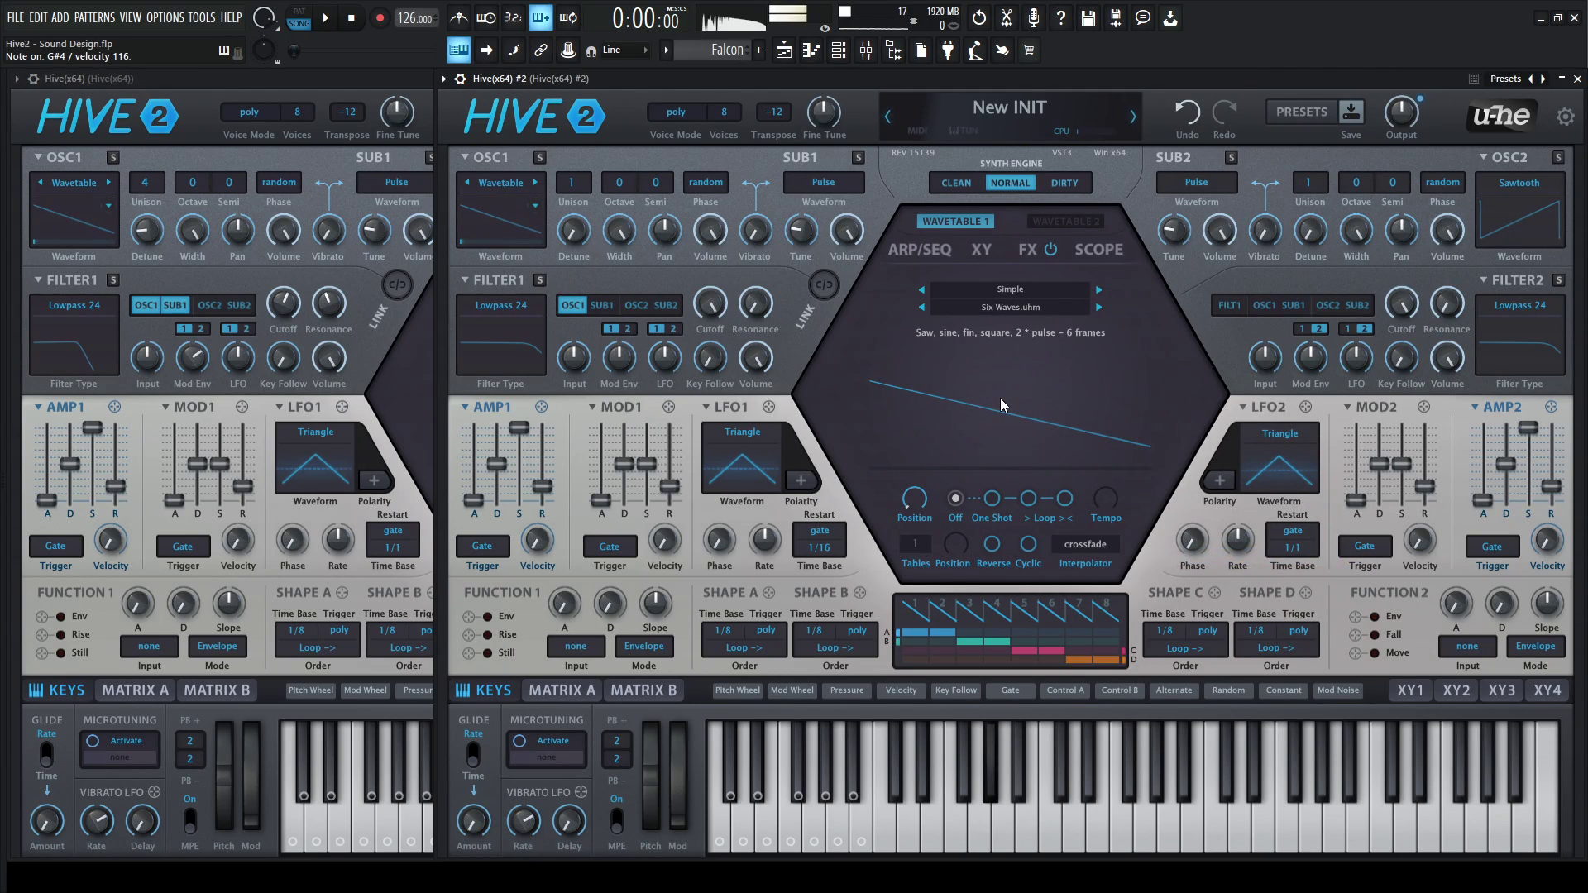
{"action": "key", "text": "s"}
{"action": "key", "text": "h"}
{"action": "key", "text": "s"}
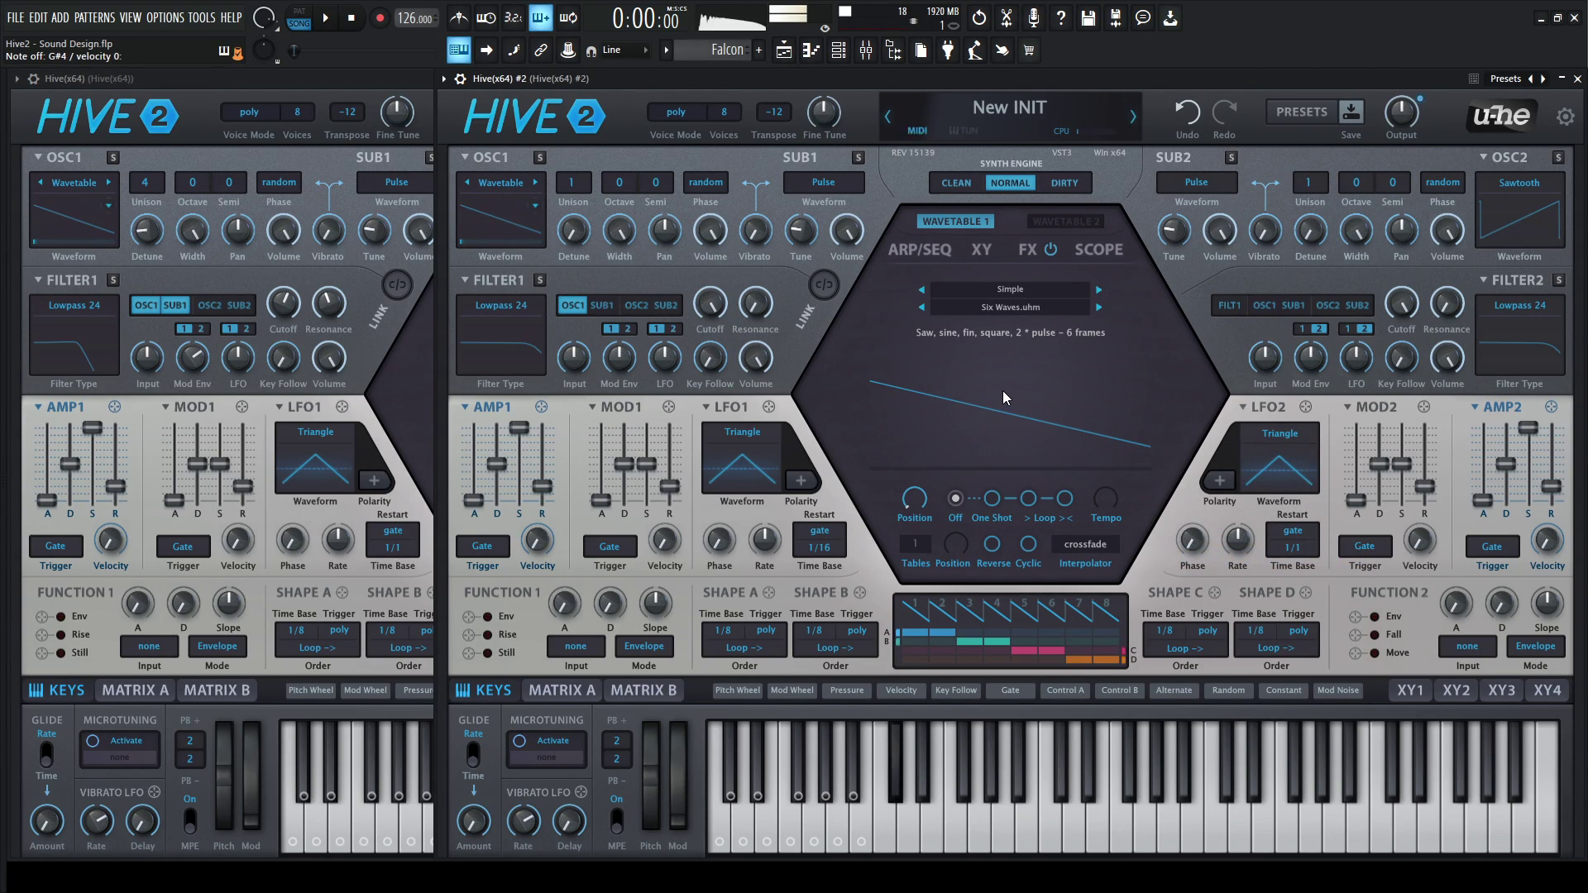
{"action": "scroll", "coordinate": [588, 192], "scroll_direction": "up", "scroll_amount": 3}
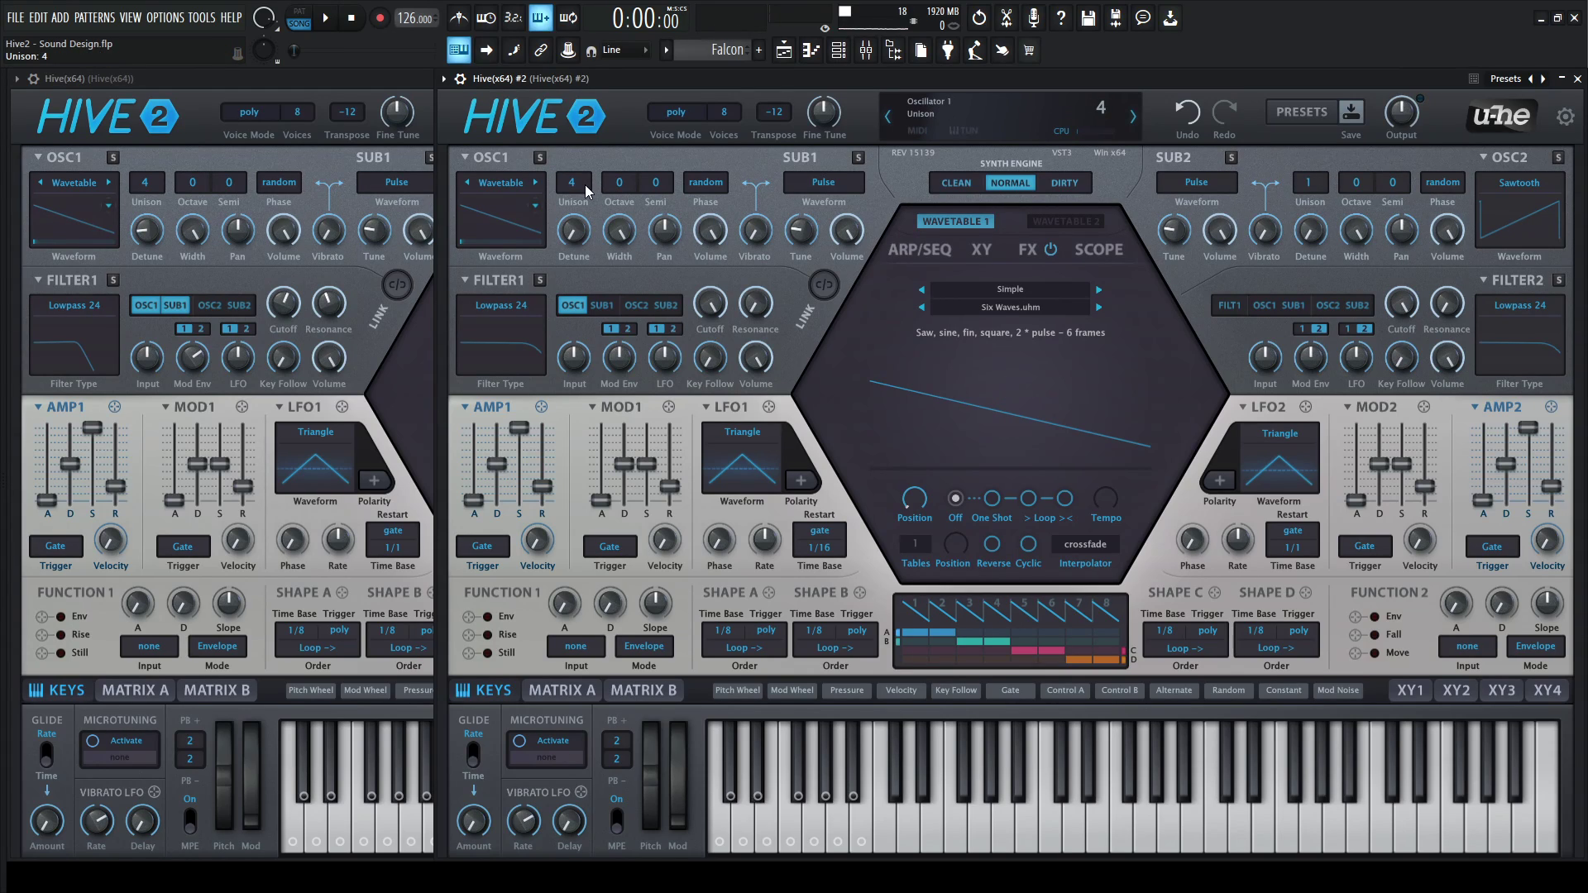
{"action": "left_click_drag", "start_coordinate": [573, 226], "coordinate": [573, 204]}
{"action": "key", "text": "g"}
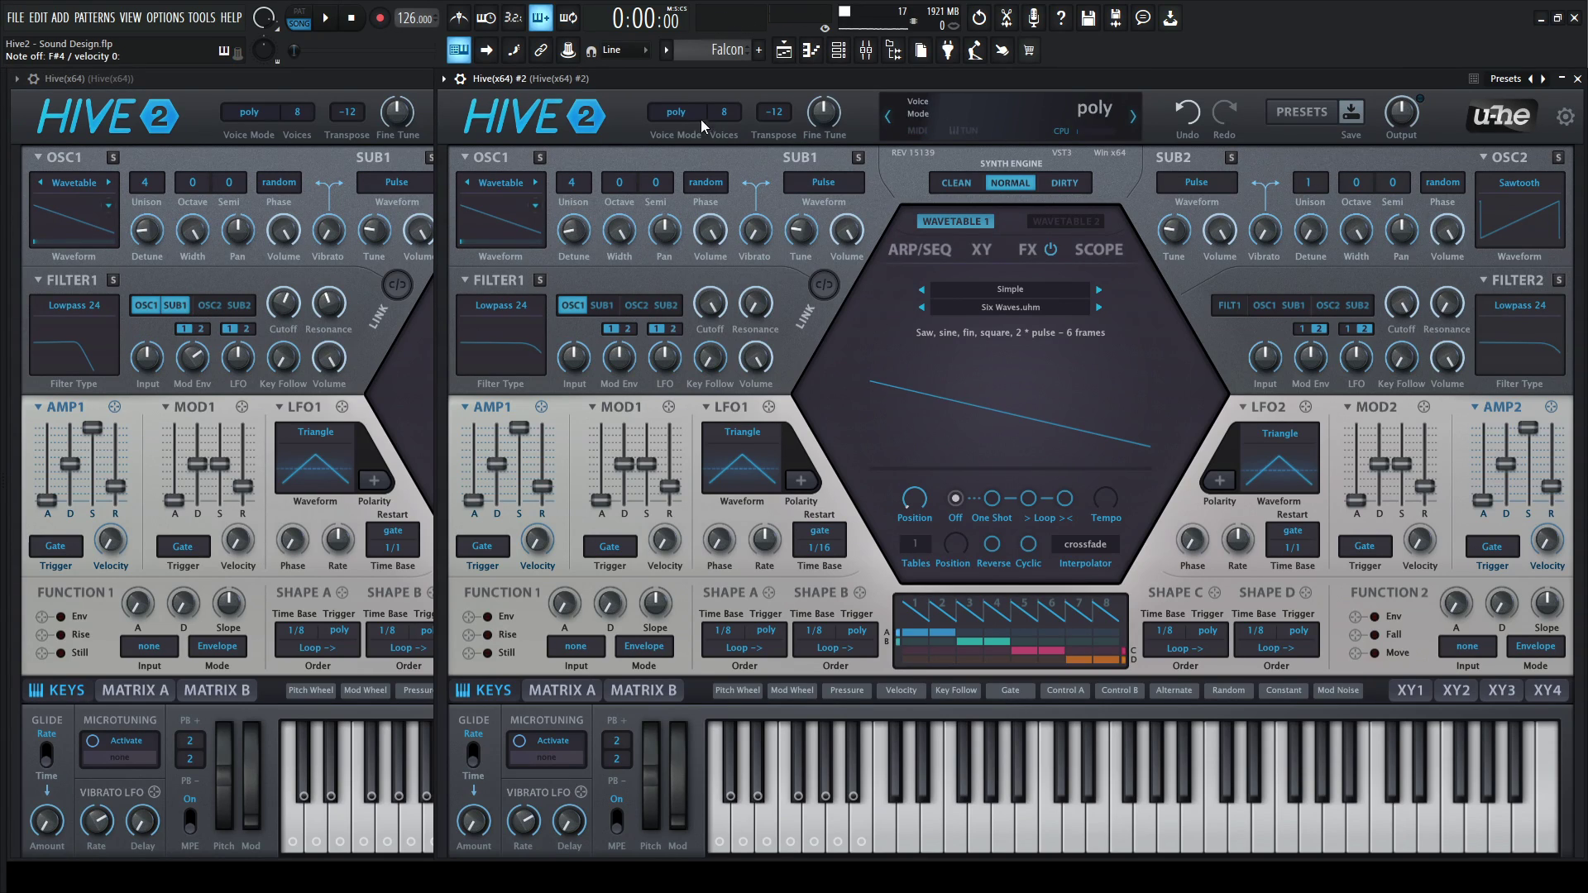
Step: Raise filter 1's envelope depth, lower its cutoff to 95, and add resonance
{"action": "left_click_drag", "start_coordinate": [702, 95], "coordinate": [792, 101]}
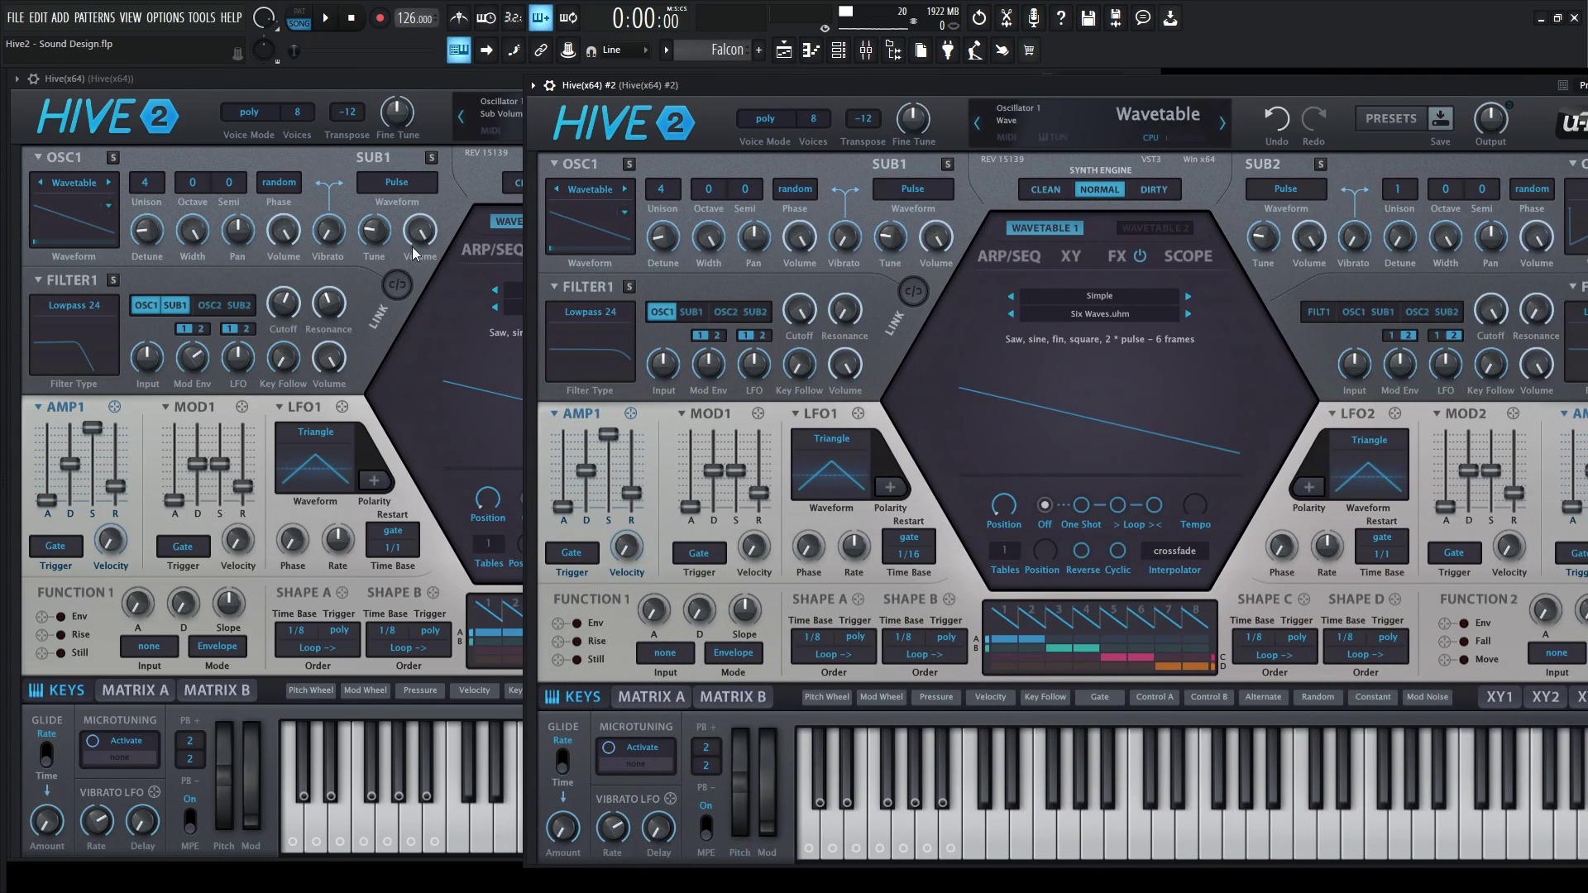
{"action": "left_click_drag", "start_coordinate": [717, 368], "coordinate": [718, 335]}
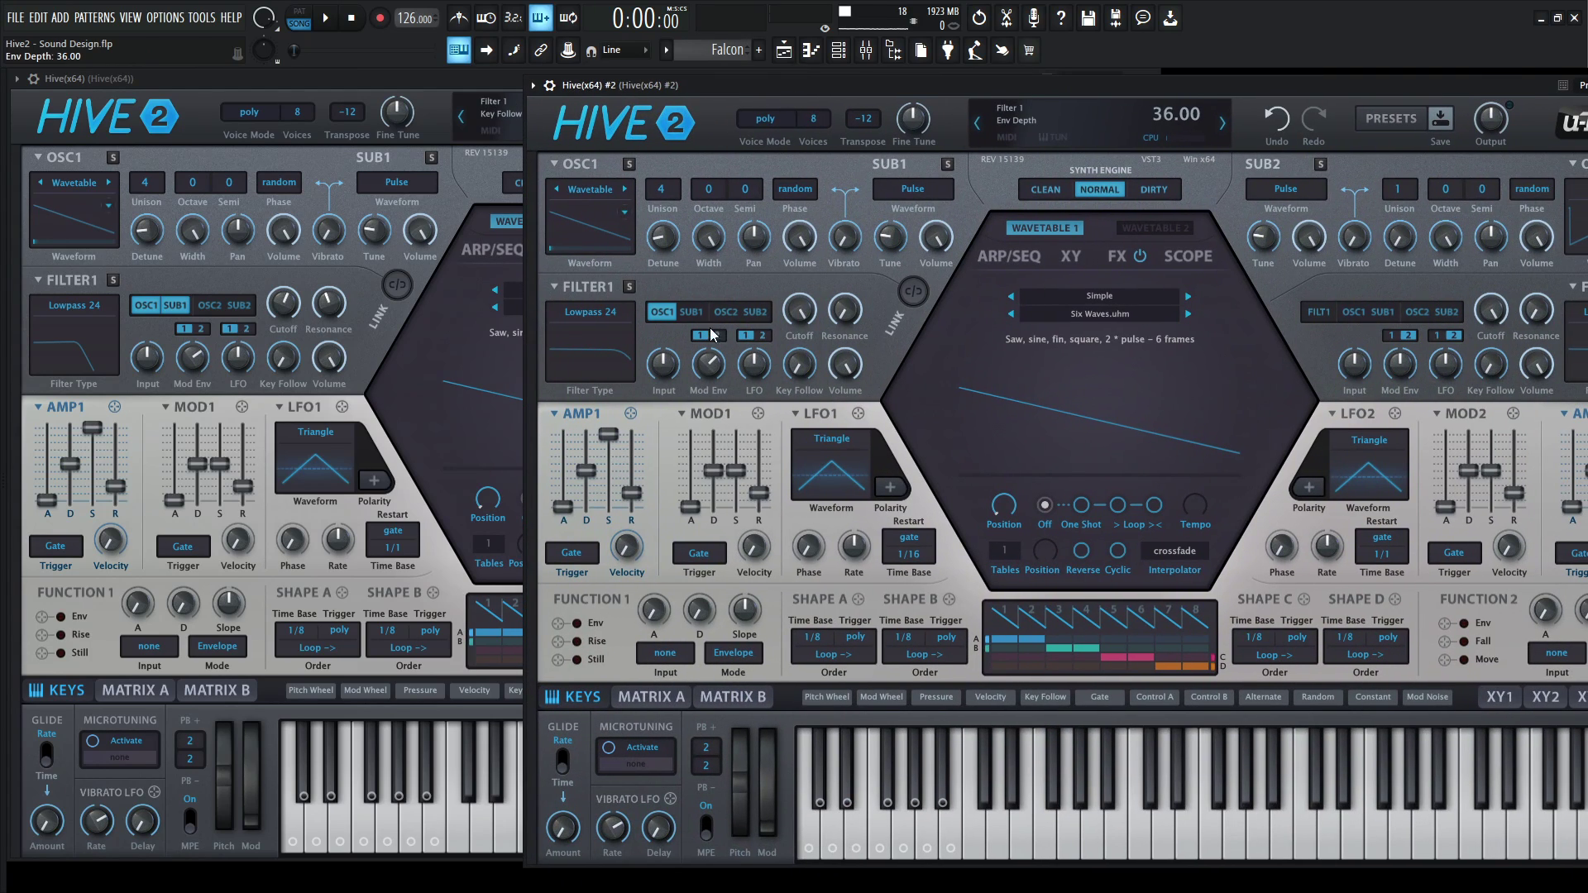
{"action": "left_click", "coordinate": [293, 272]}
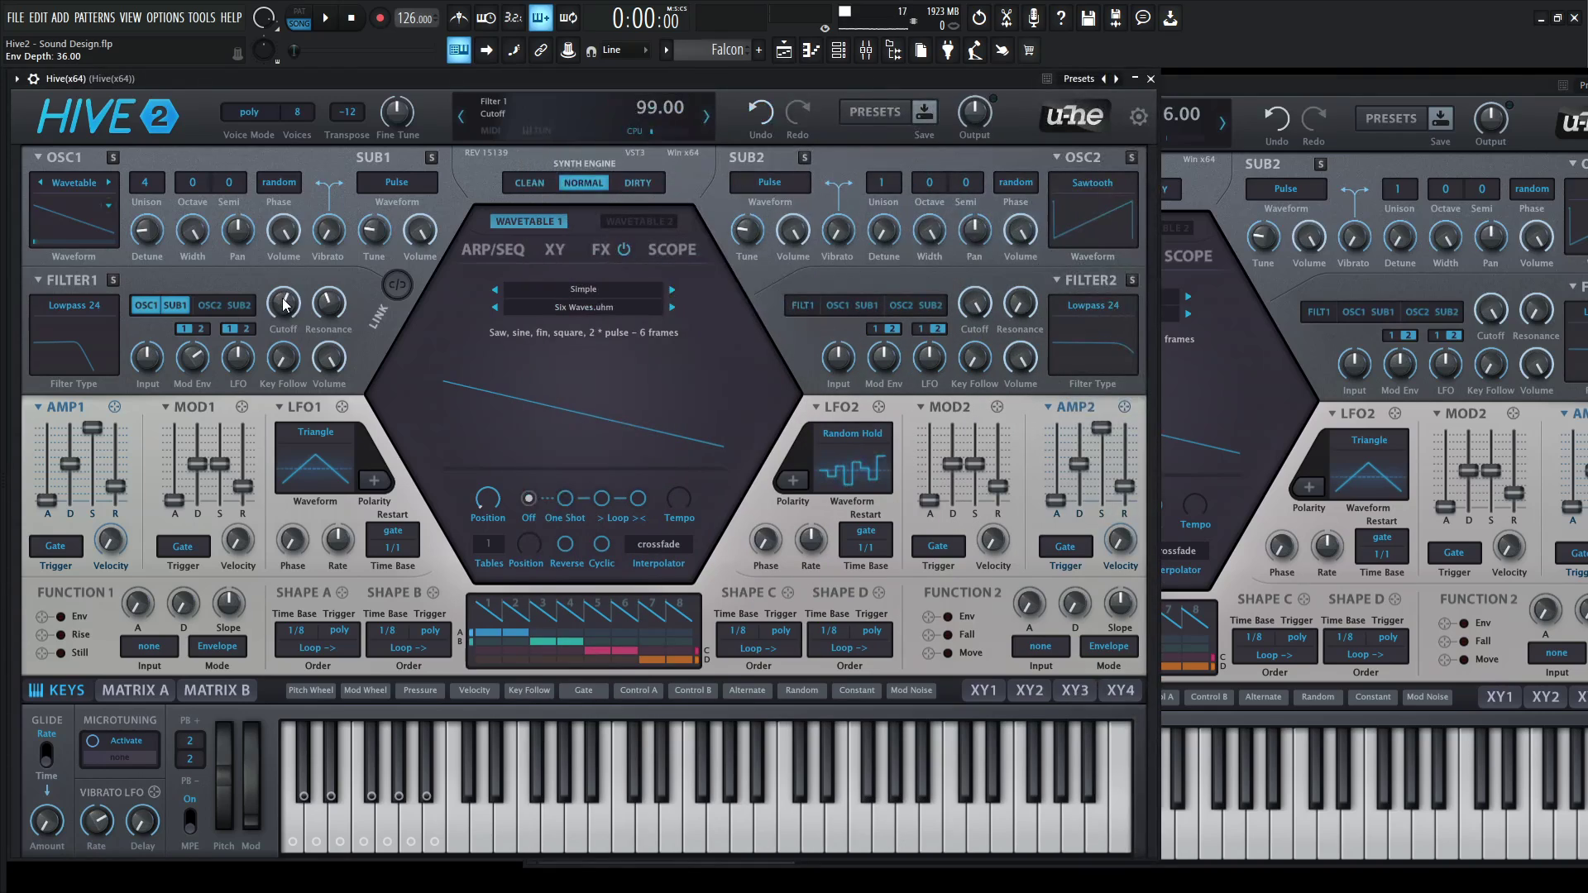
{"action": "left_click", "coordinate": [1173, 83]}
{"action": "left_click_drag", "start_coordinate": [805, 309], "coordinate": [811, 401]}
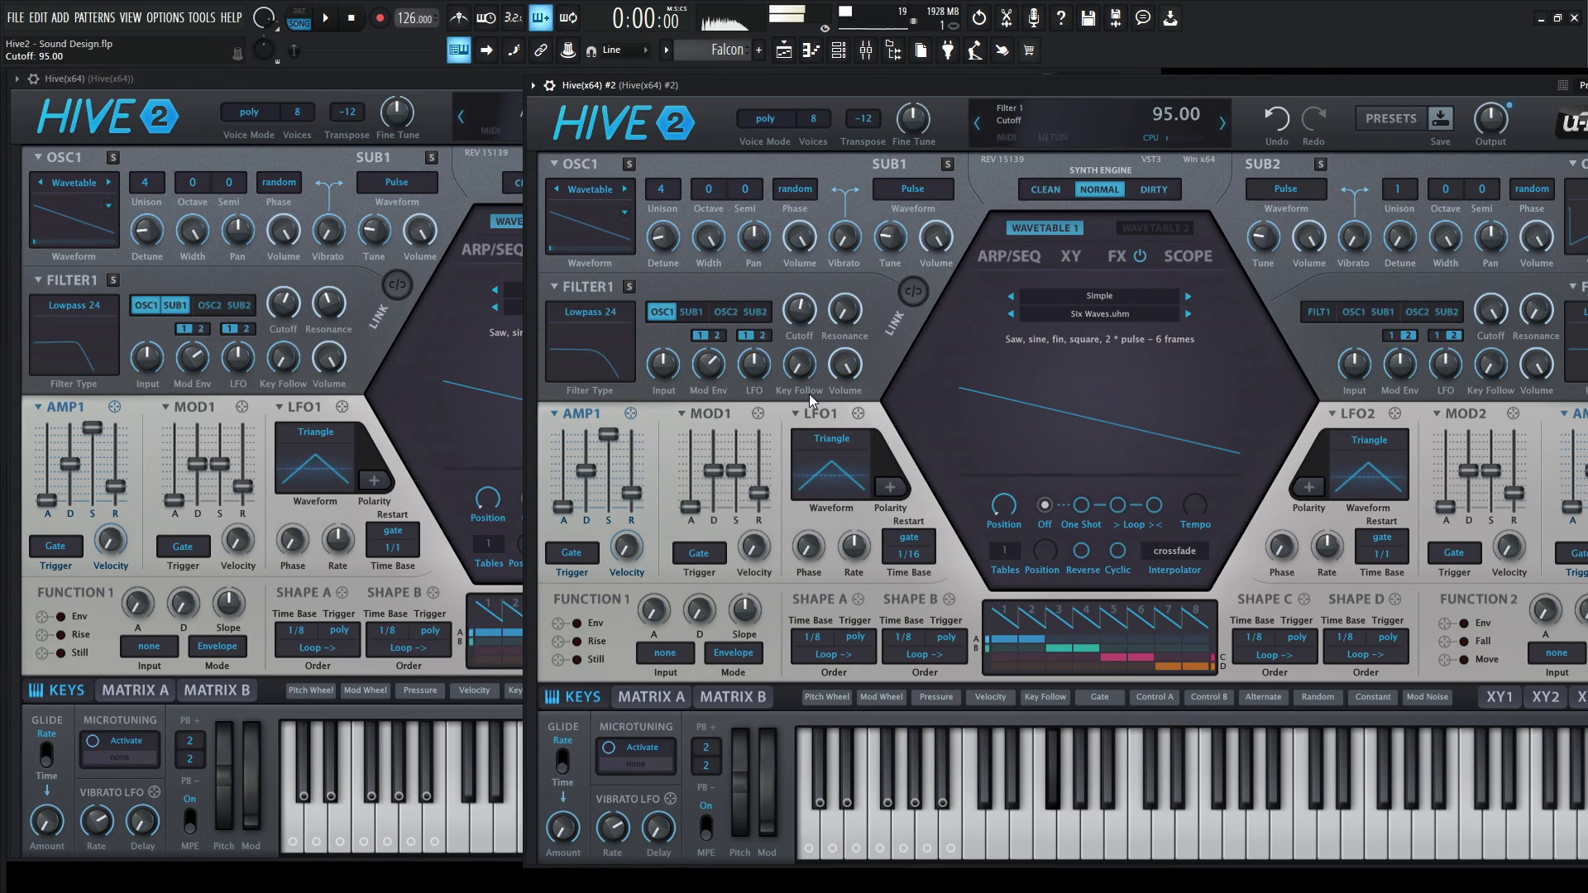
{"action": "left_click_drag", "start_coordinate": [843, 312], "coordinate": [847, 228]}
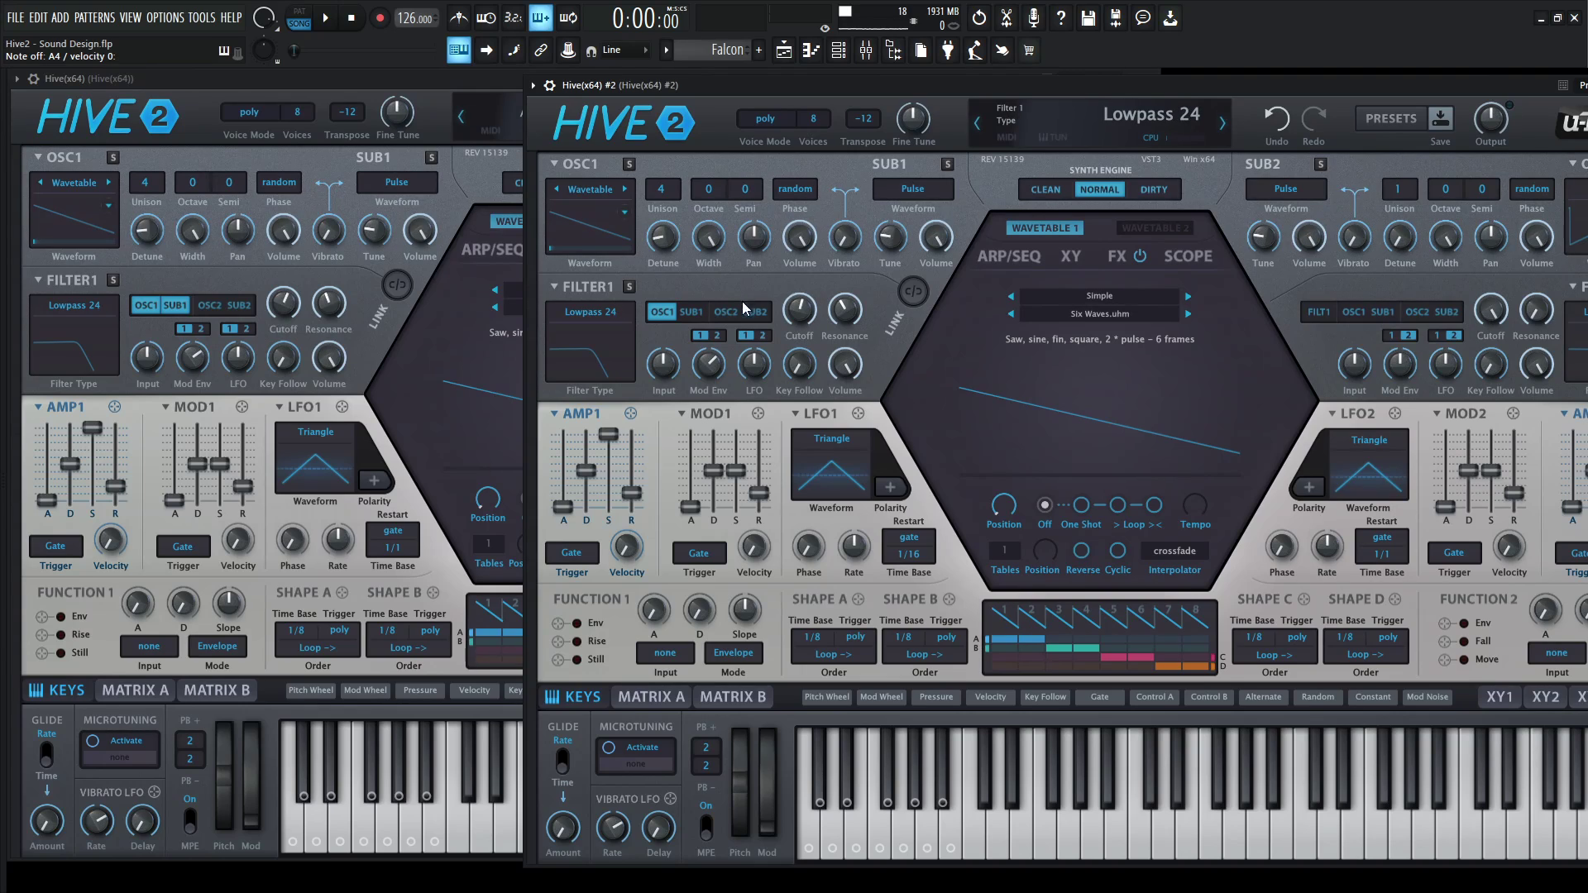
Step: Enable SUB1 in filter 1 of the new patch, then display the reference patch's Matrix A
{"action": "left_click", "coordinate": [691, 312]}
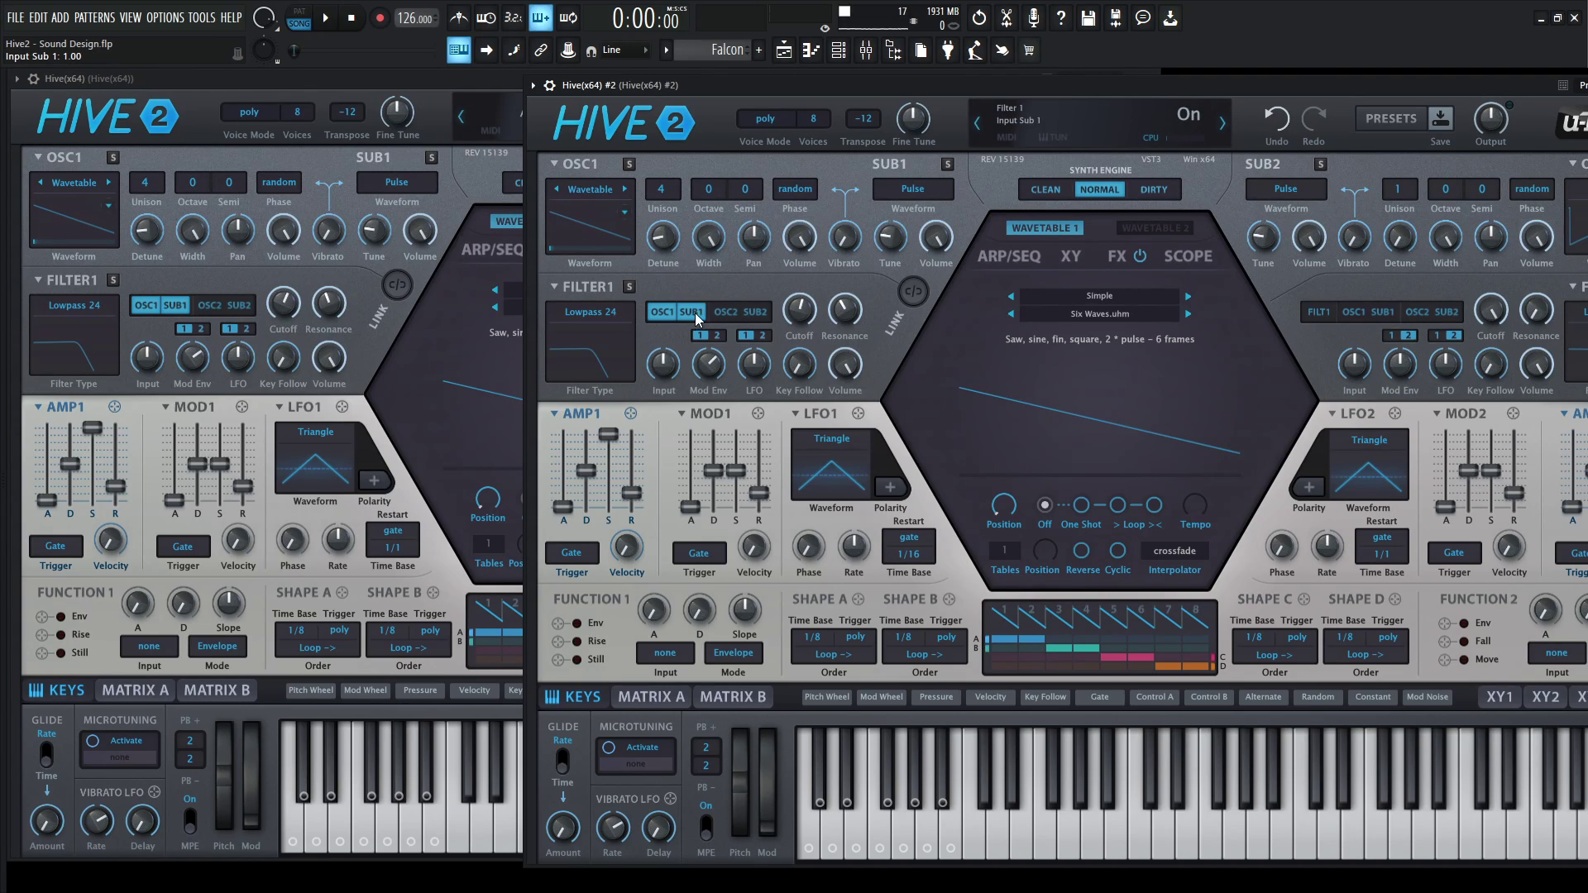
{"action": "left_click", "coordinate": [399, 197]}
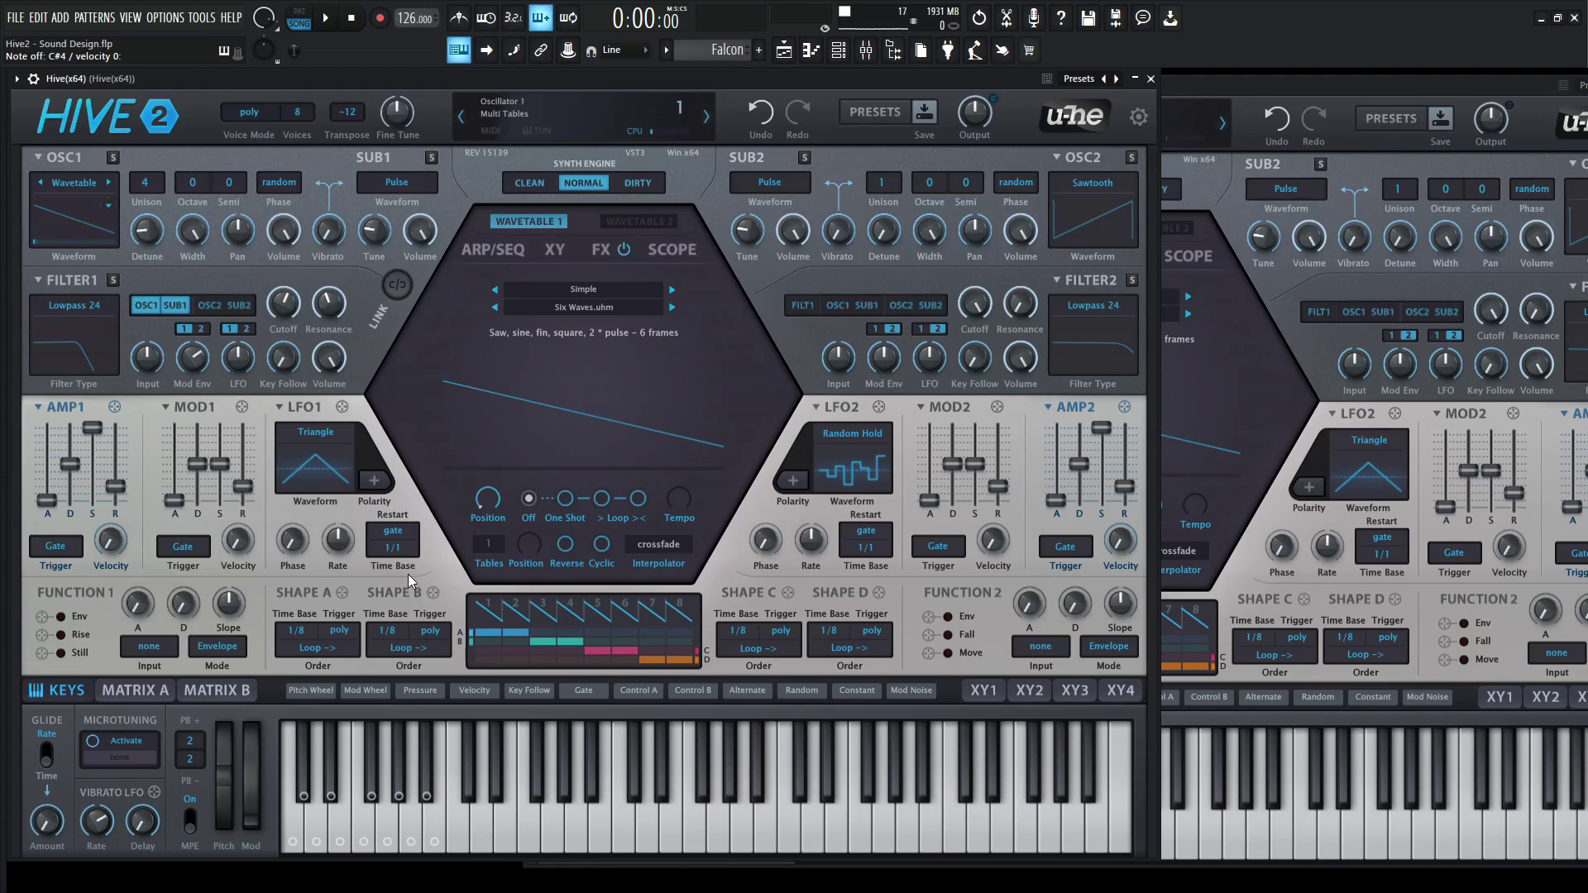
{"action": "left_click", "coordinate": [172, 695]}
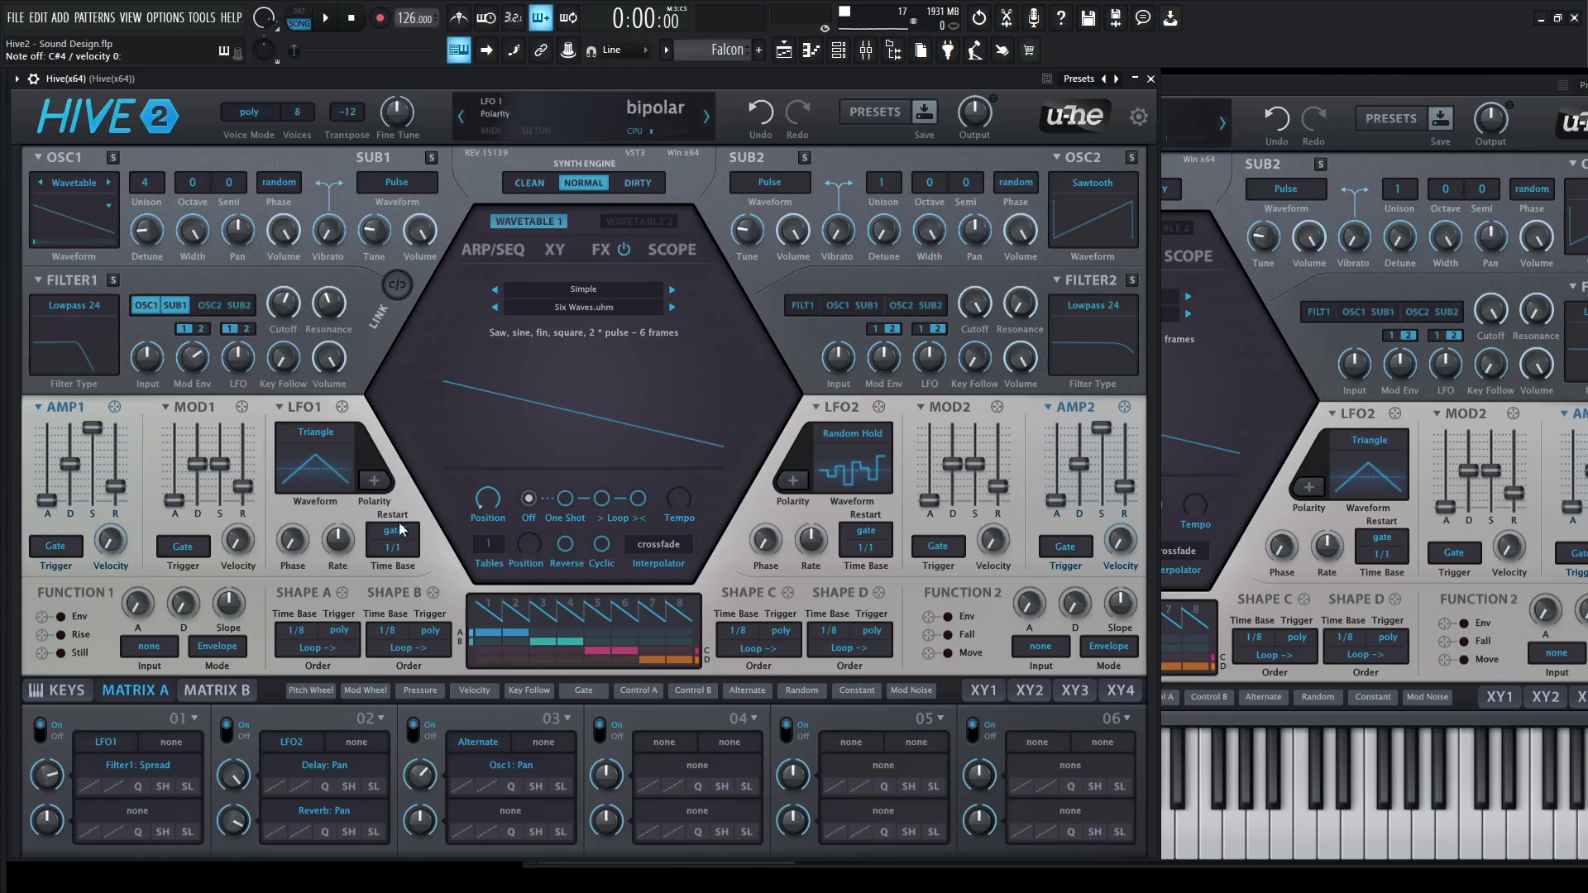
Step: Sync LFO1 to 1/1 and route it to Filter1: Cutoff in Matrix A slot 01
{"action": "left_click", "coordinate": [1236, 87]}
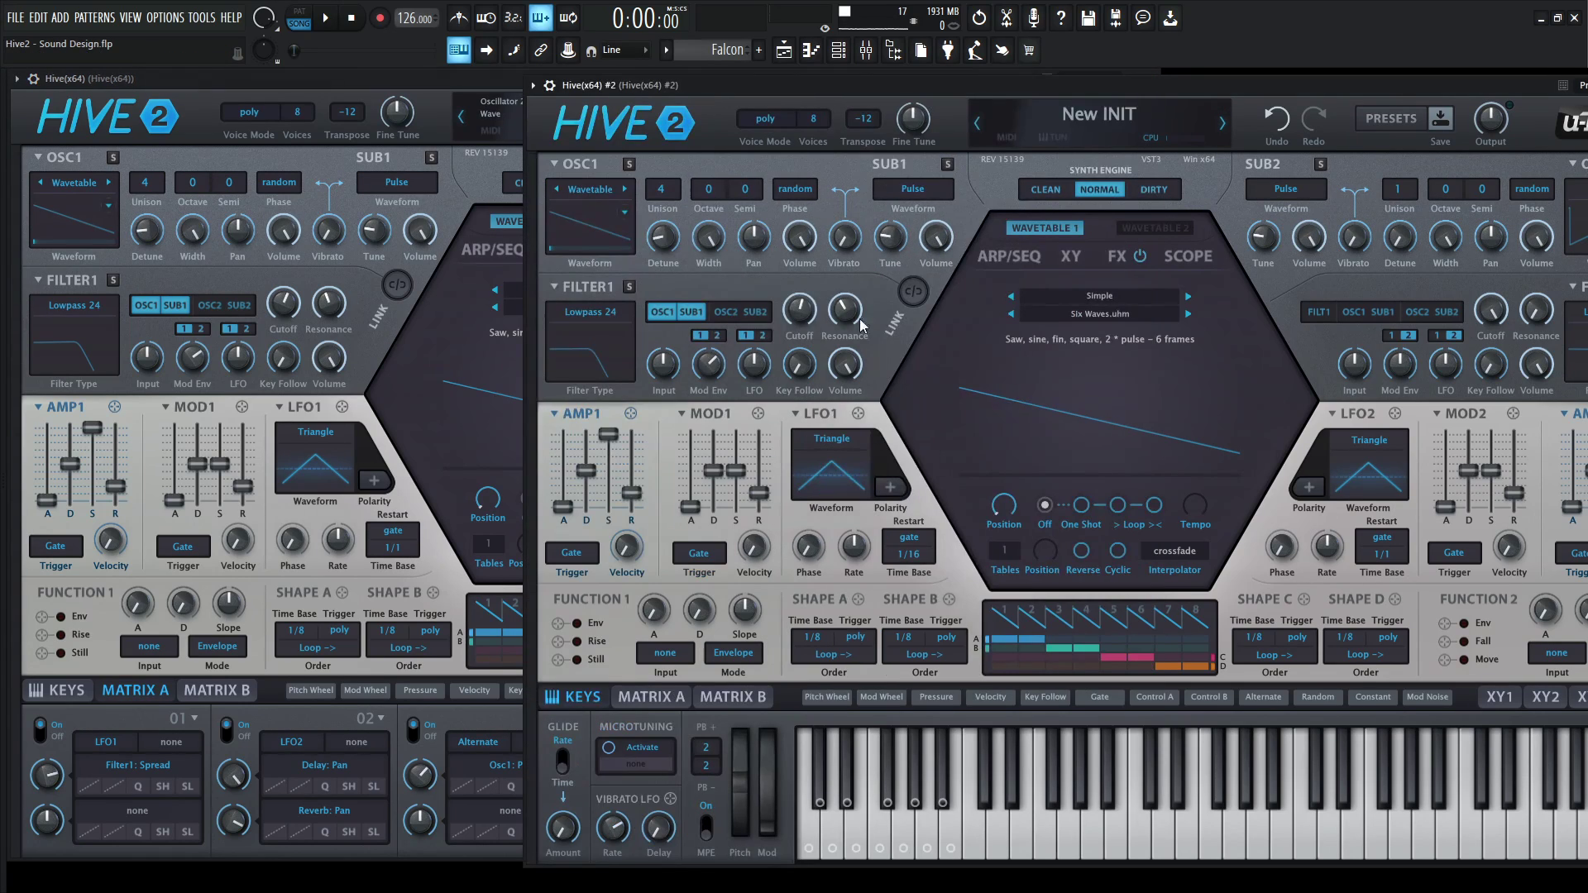
{"action": "left_click", "coordinate": [887, 546]}
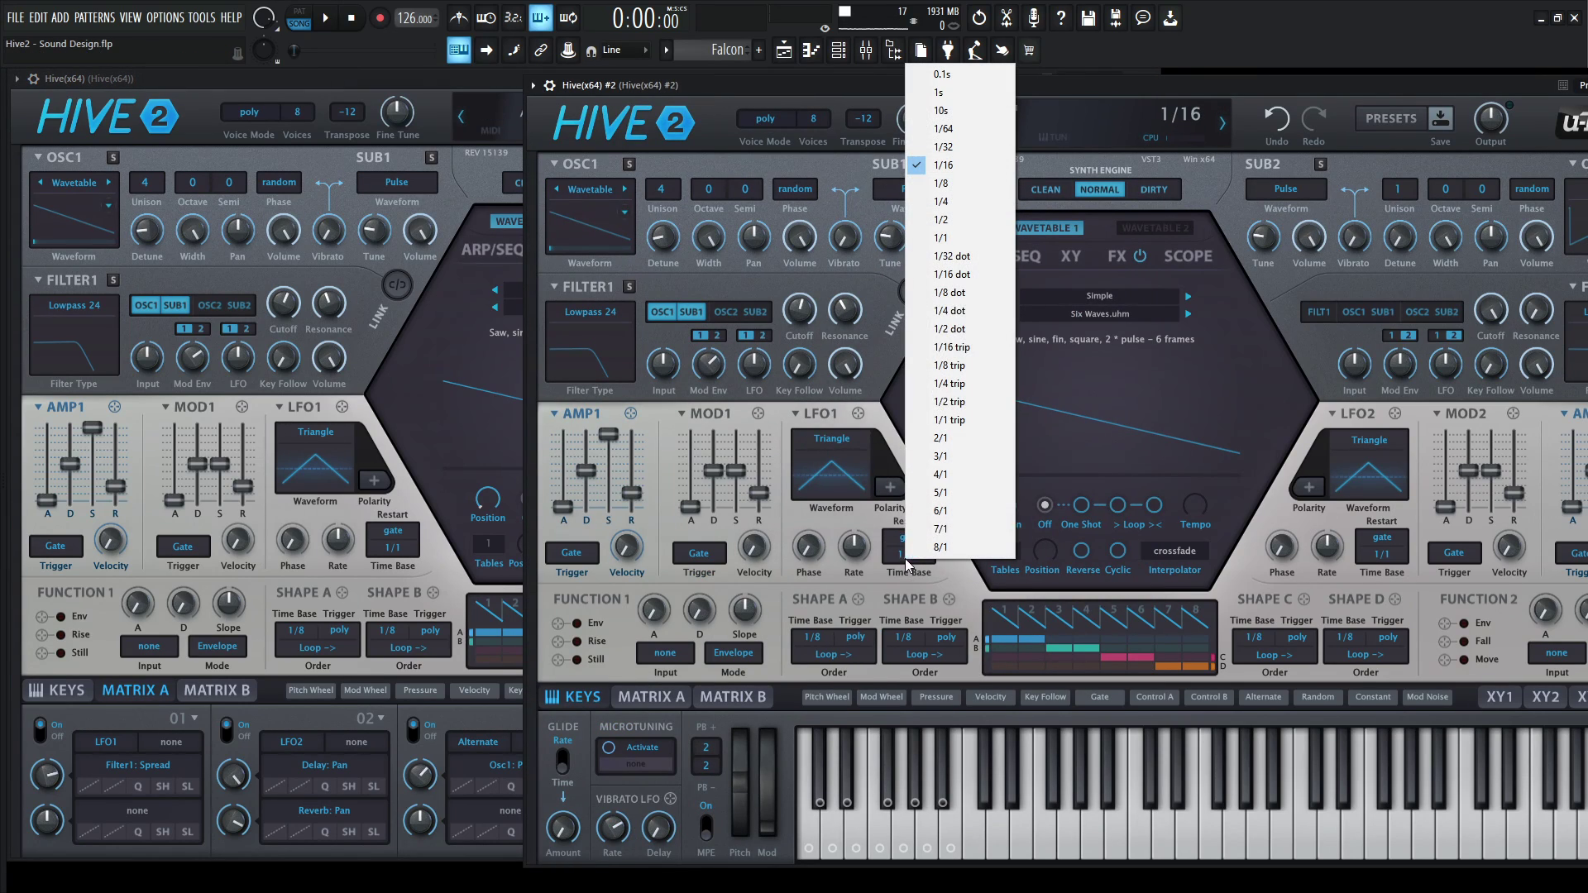
{"action": "left_click", "coordinate": [962, 239]}
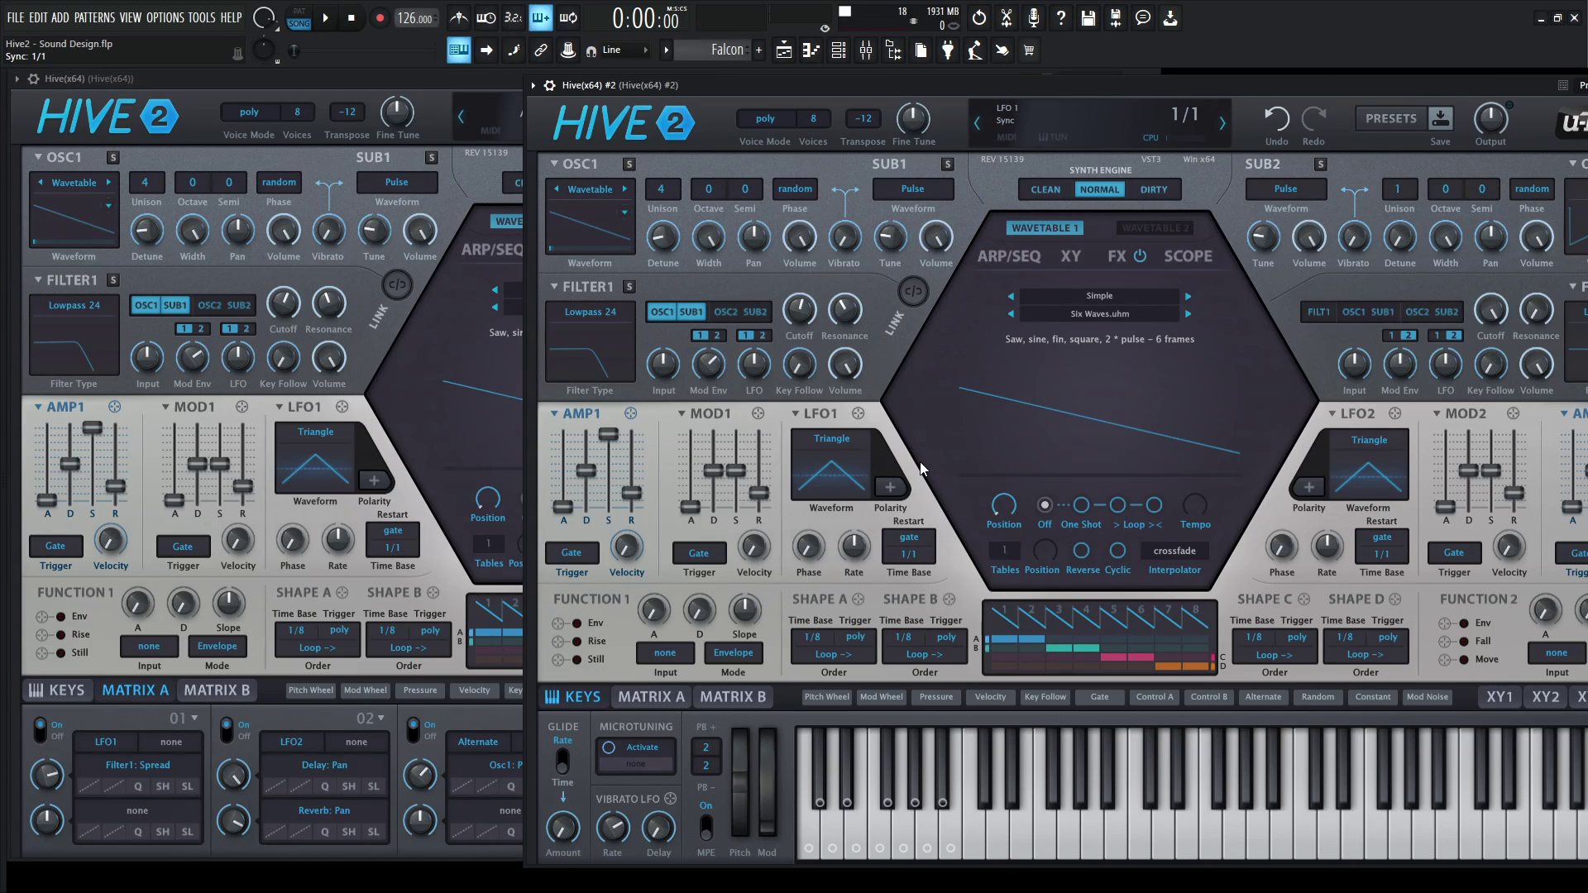
{"action": "left_click", "coordinate": [644, 701]}
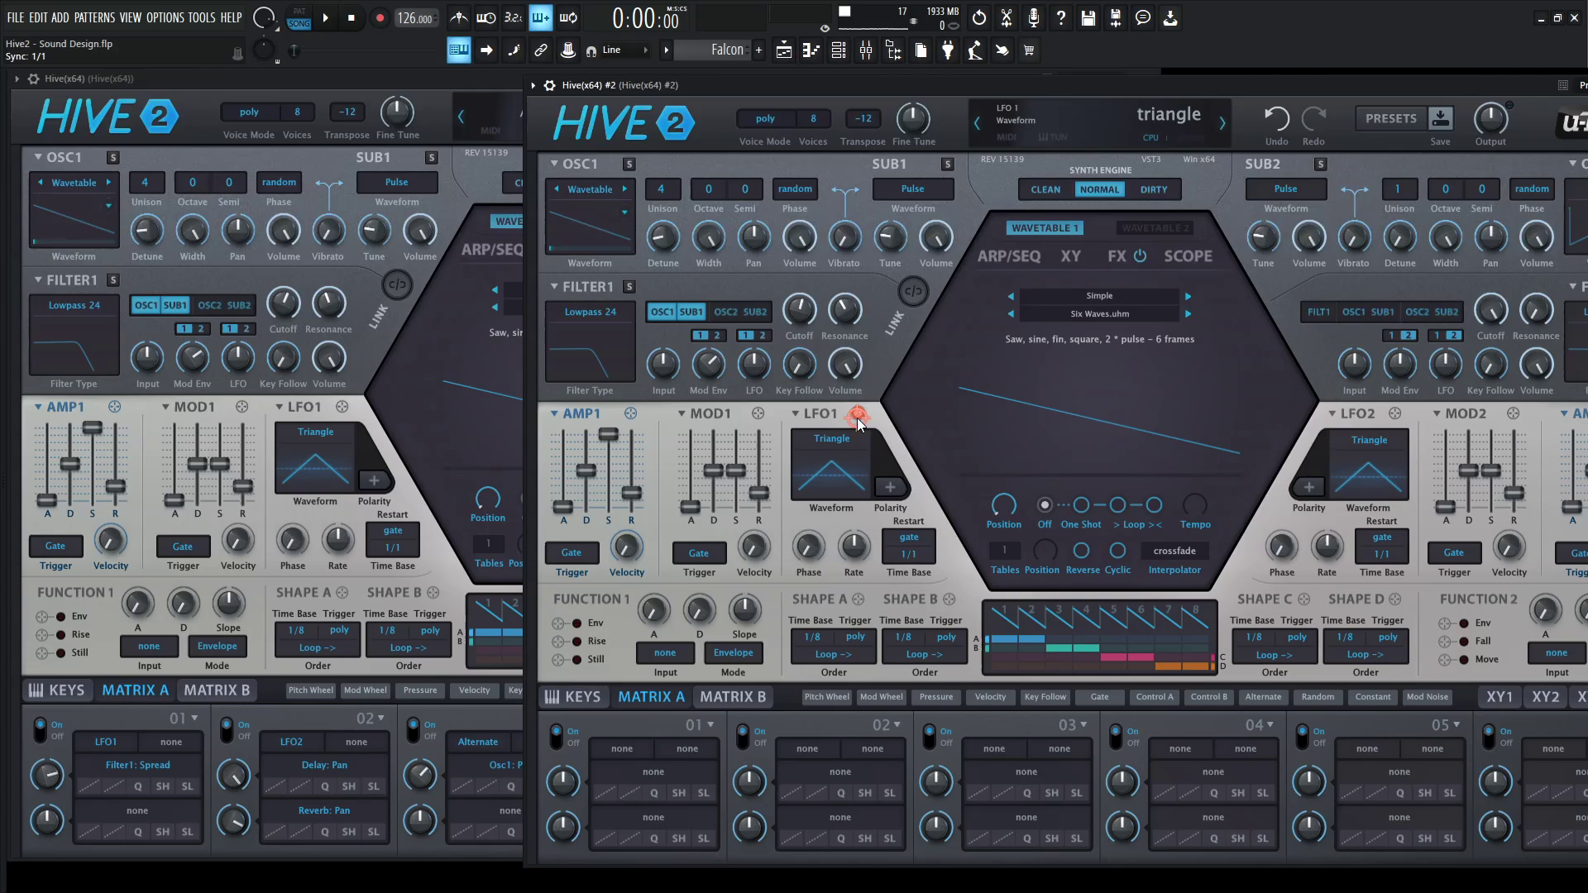
{"action": "left_click_drag", "start_coordinate": [858, 416], "coordinate": [800, 311]}
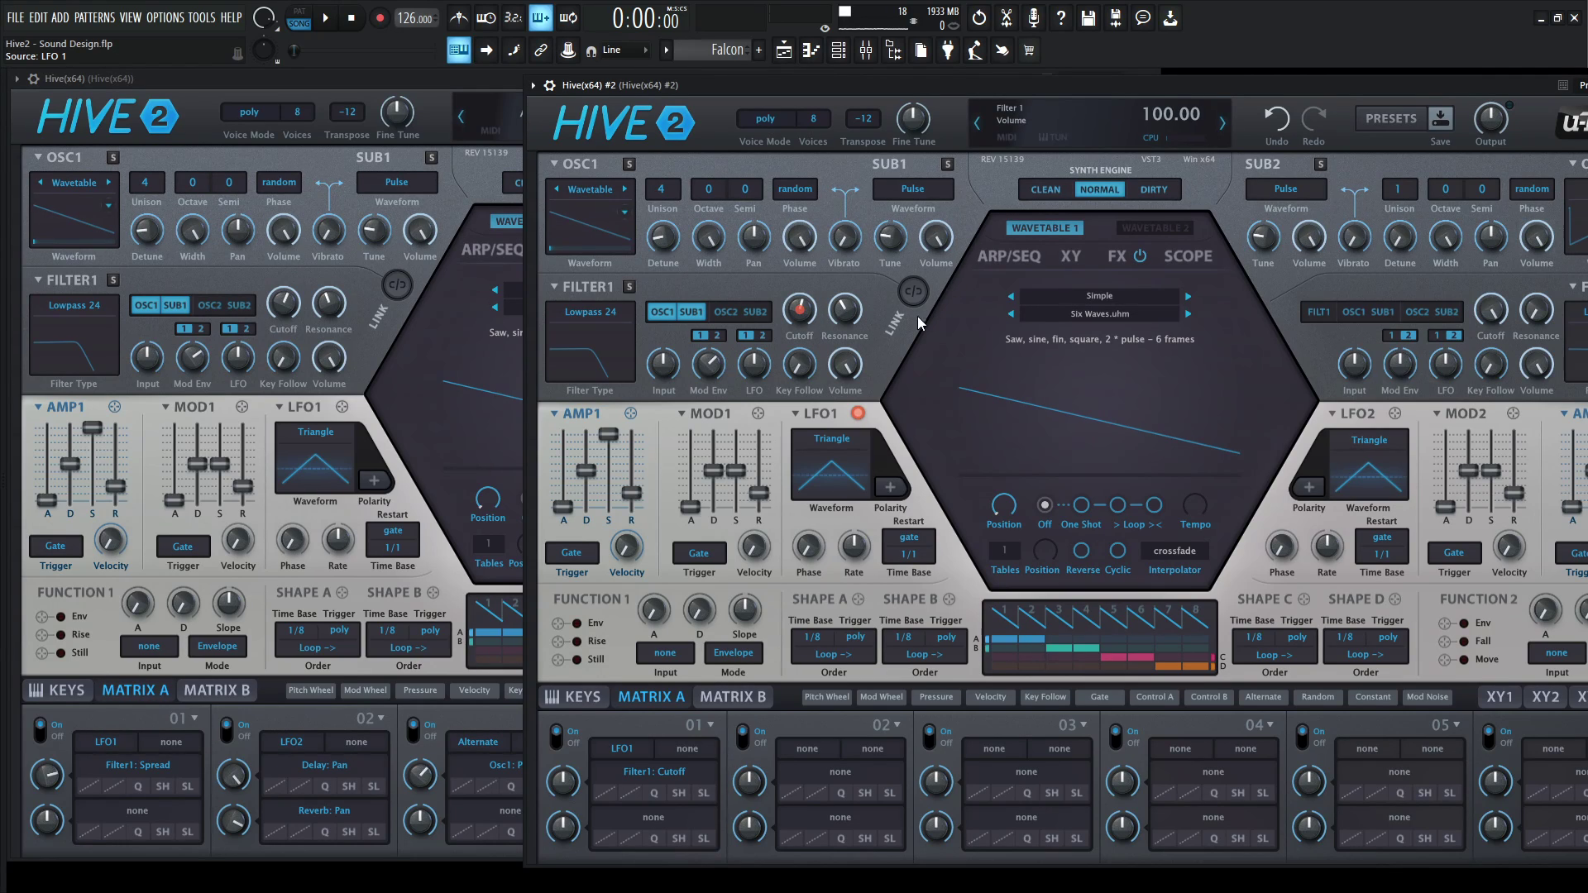
Step: Change slot 01's target to Filter 1 > Spread and set its depth to 60
{"action": "left_click", "coordinate": [670, 781]}
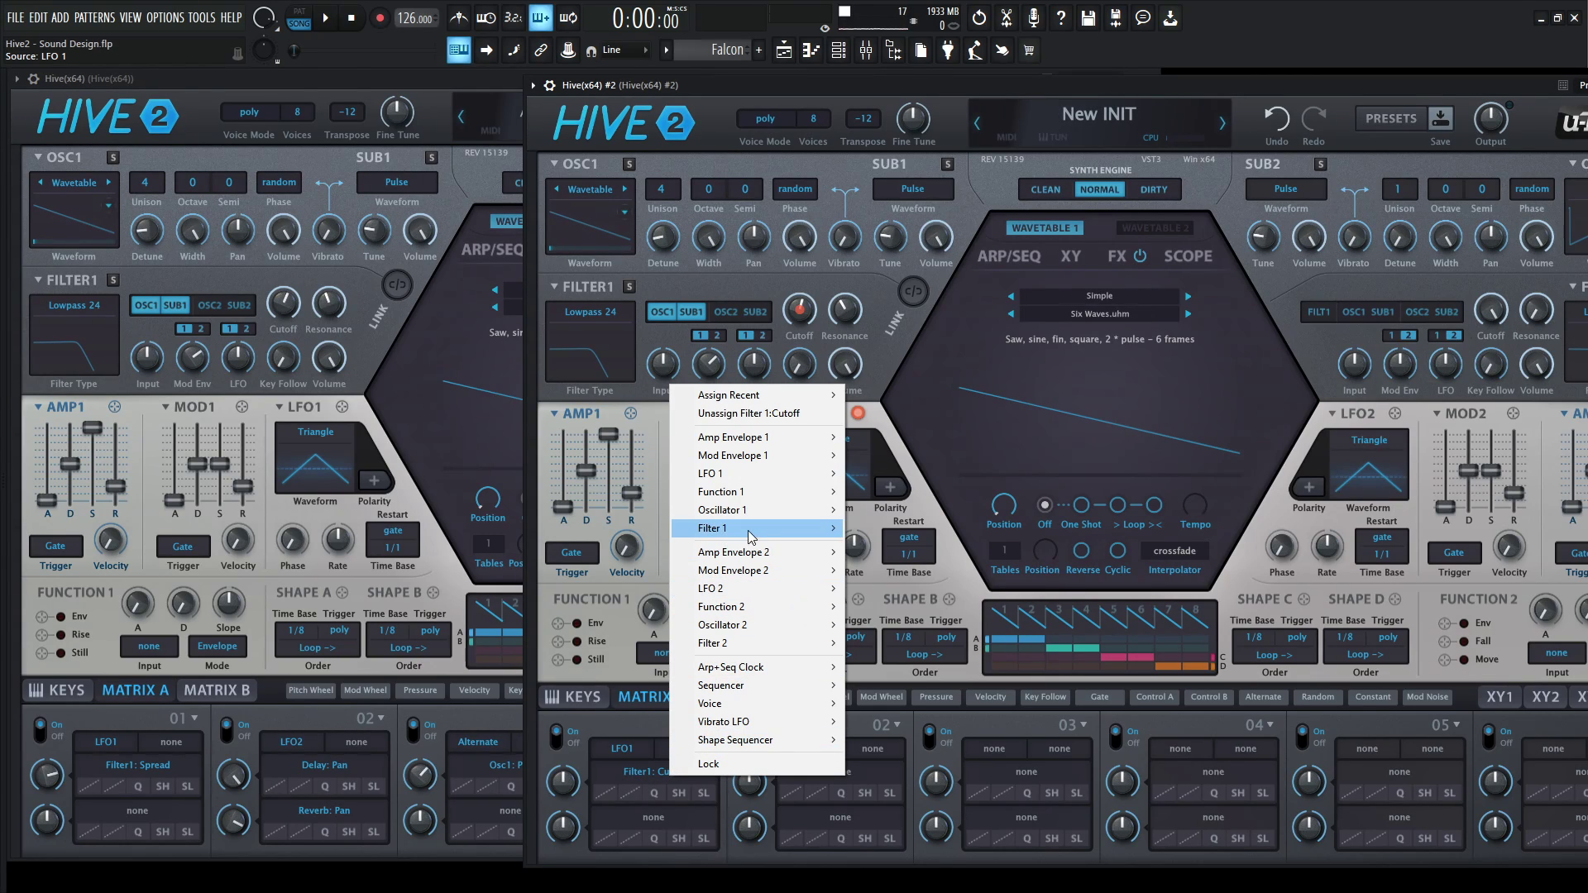
{"action": "mouse_move", "coordinate": [750, 532]}
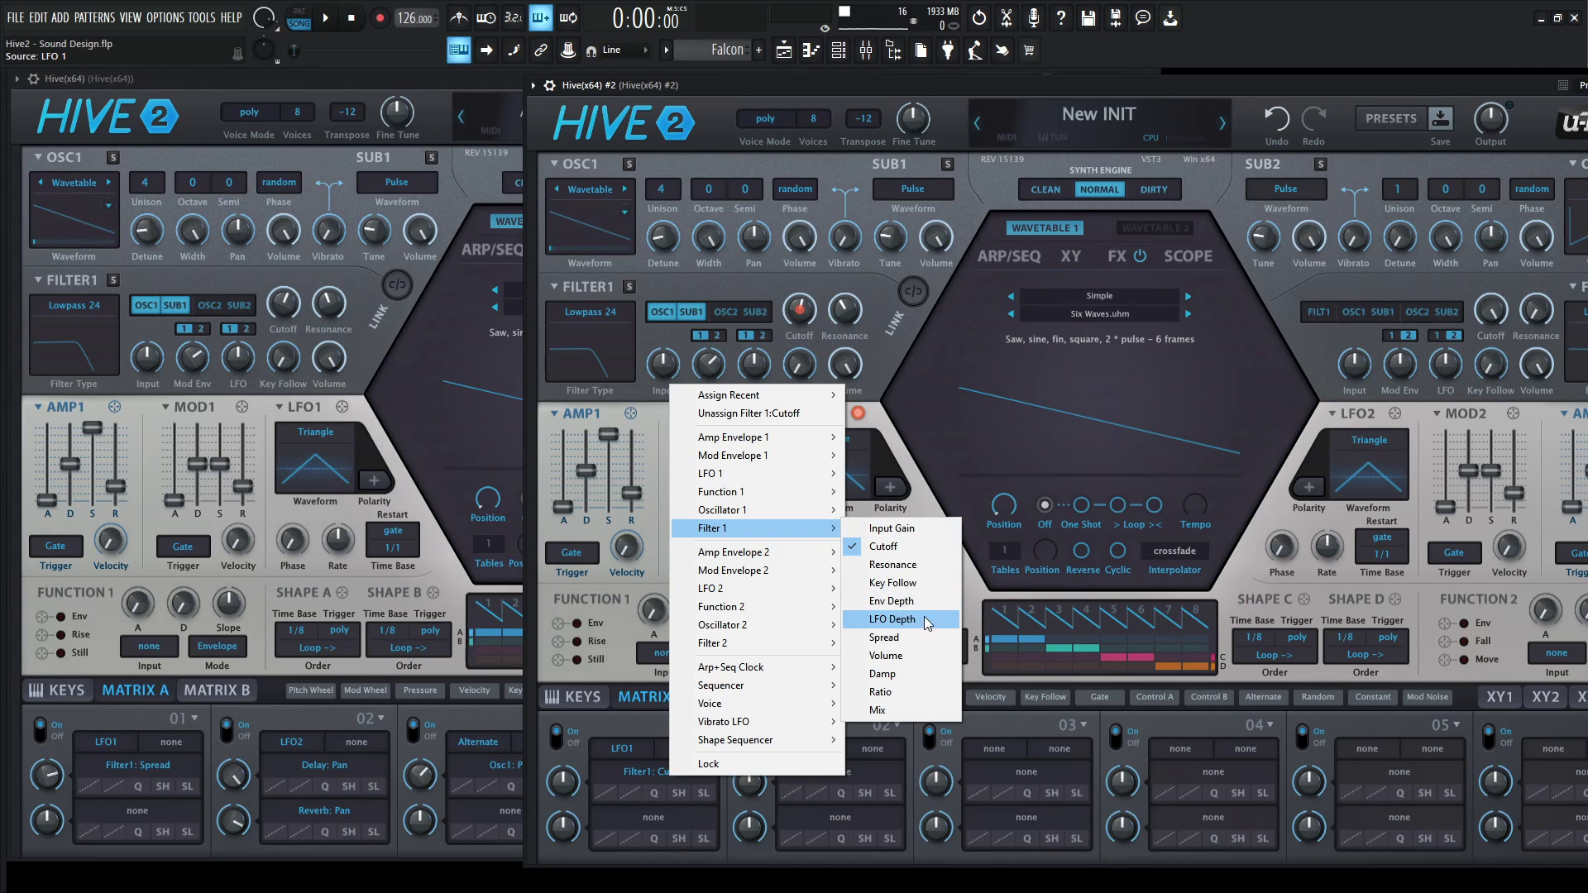
{"action": "left_click", "coordinate": [899, 644]}
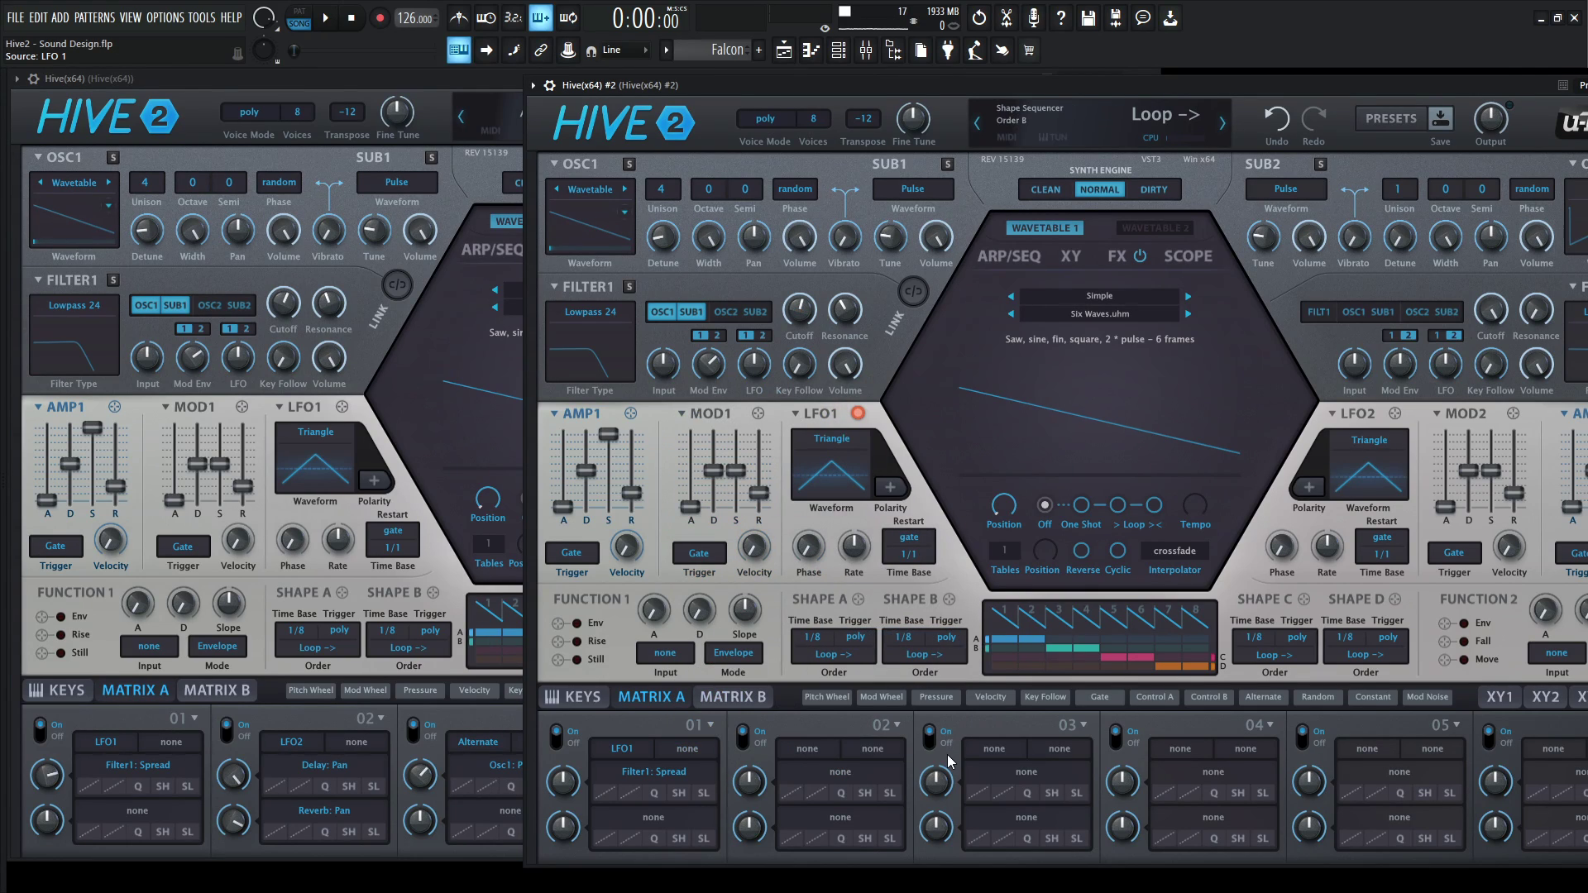
{"action": "left_click_drag", "start_coordinate": [571, 786], "coordinate": [584, 750]}
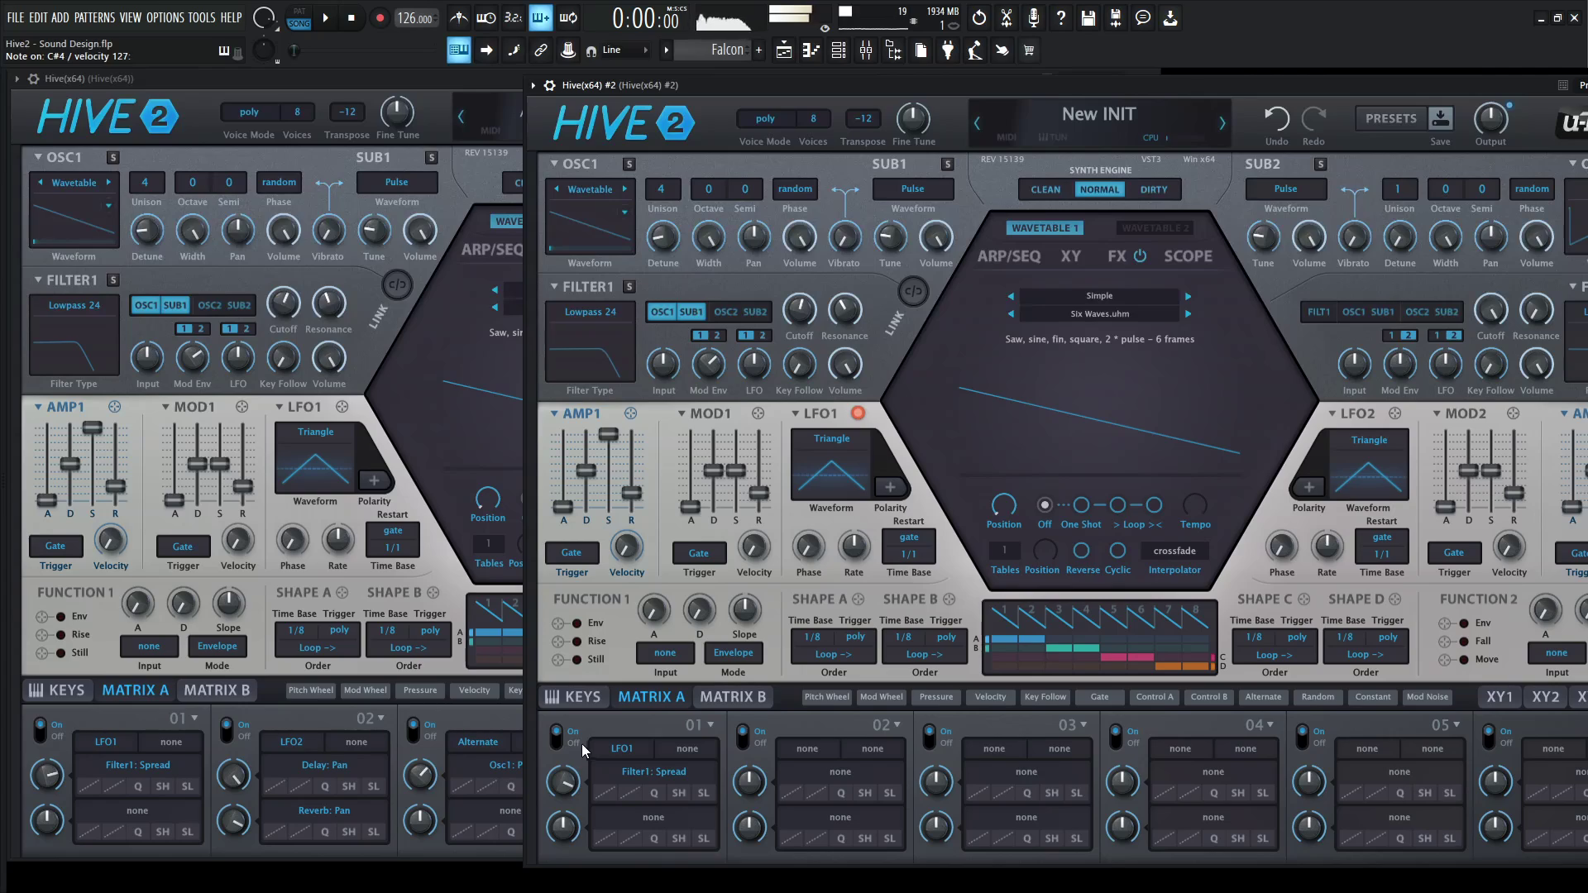
Step: Change LFO1's synced rate to 1/2 and set slot 01's Spread depth to 89
{"action": "mouse_move", "coordinate": [909, 554]}
{"action": "left_mouse_down"}
{"action": "mouse_move", "coordinate": [906, 579]}
{"action": "mouse_move", "coordinate": [902, 565]}
{"action": "left_mouse_up"}
{"action": "scroll", "coordinate": [902, 565], "scroll_direction": "down", "scroll_amount": 1}
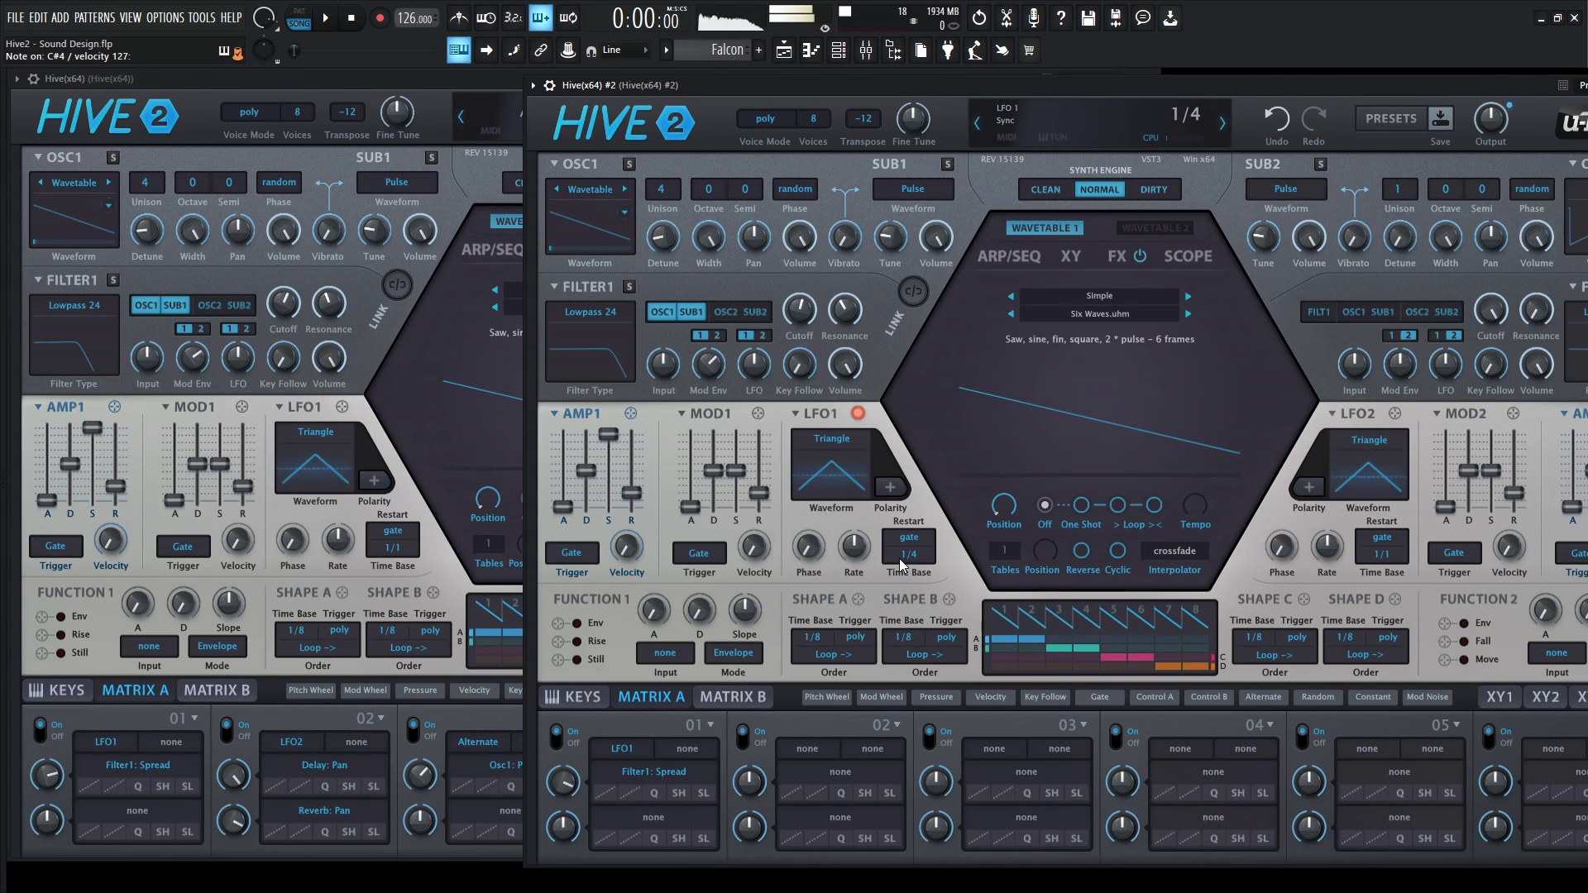
{"action": "scroll", "coordinate": [901, 565], "scroll_direction": "down", "scroll_amount": 1}
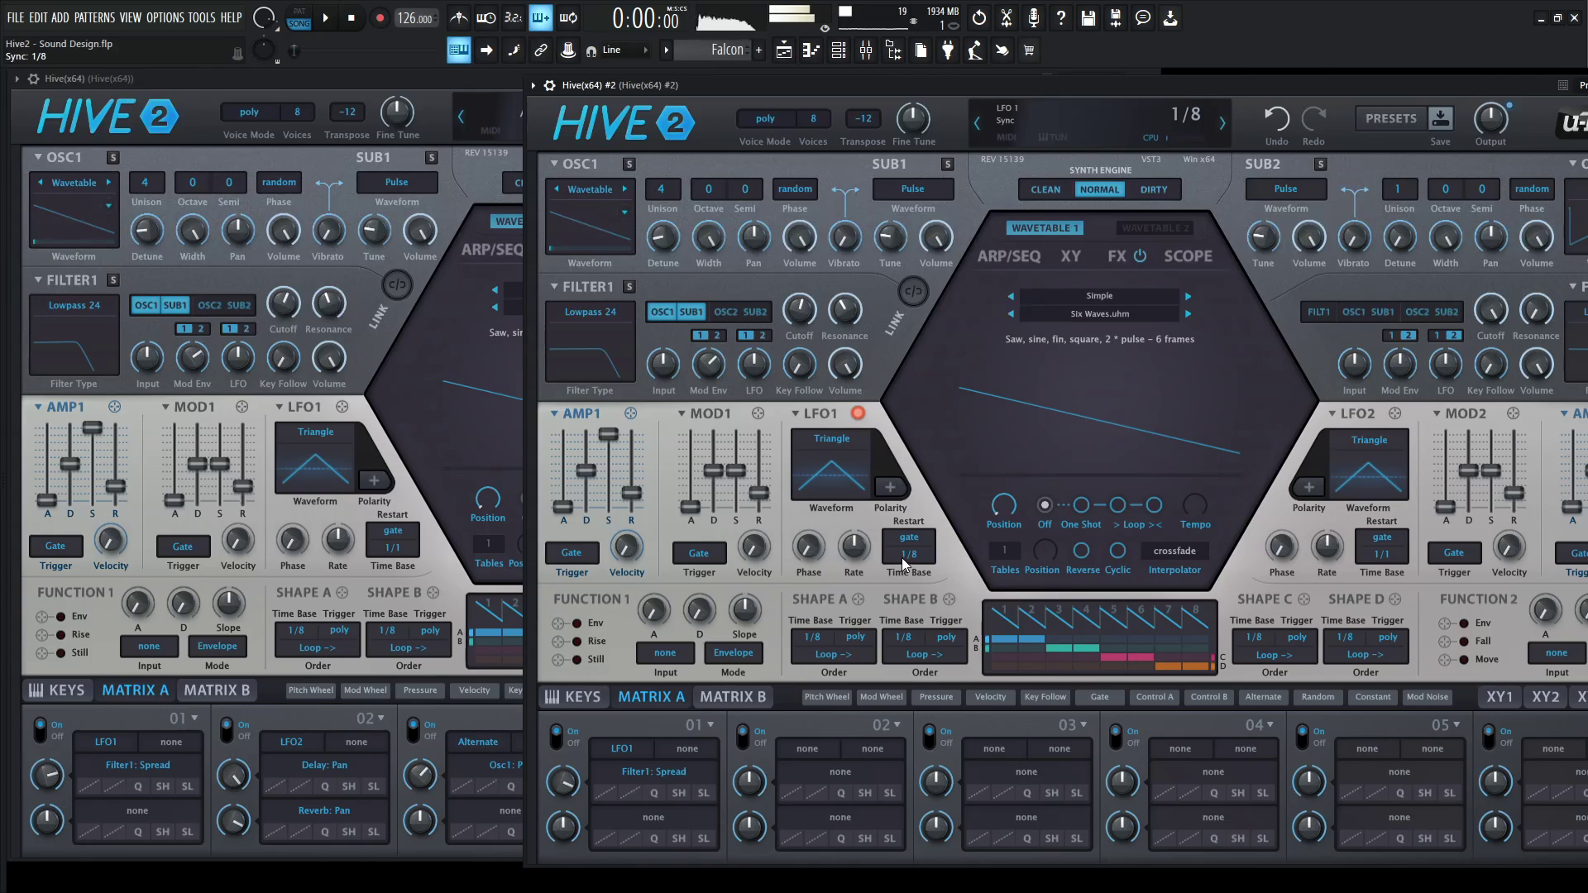
{"action": "scroll", "coordinate": [906, 565], "scroll_direction": "up", "scroll_amount": 1}
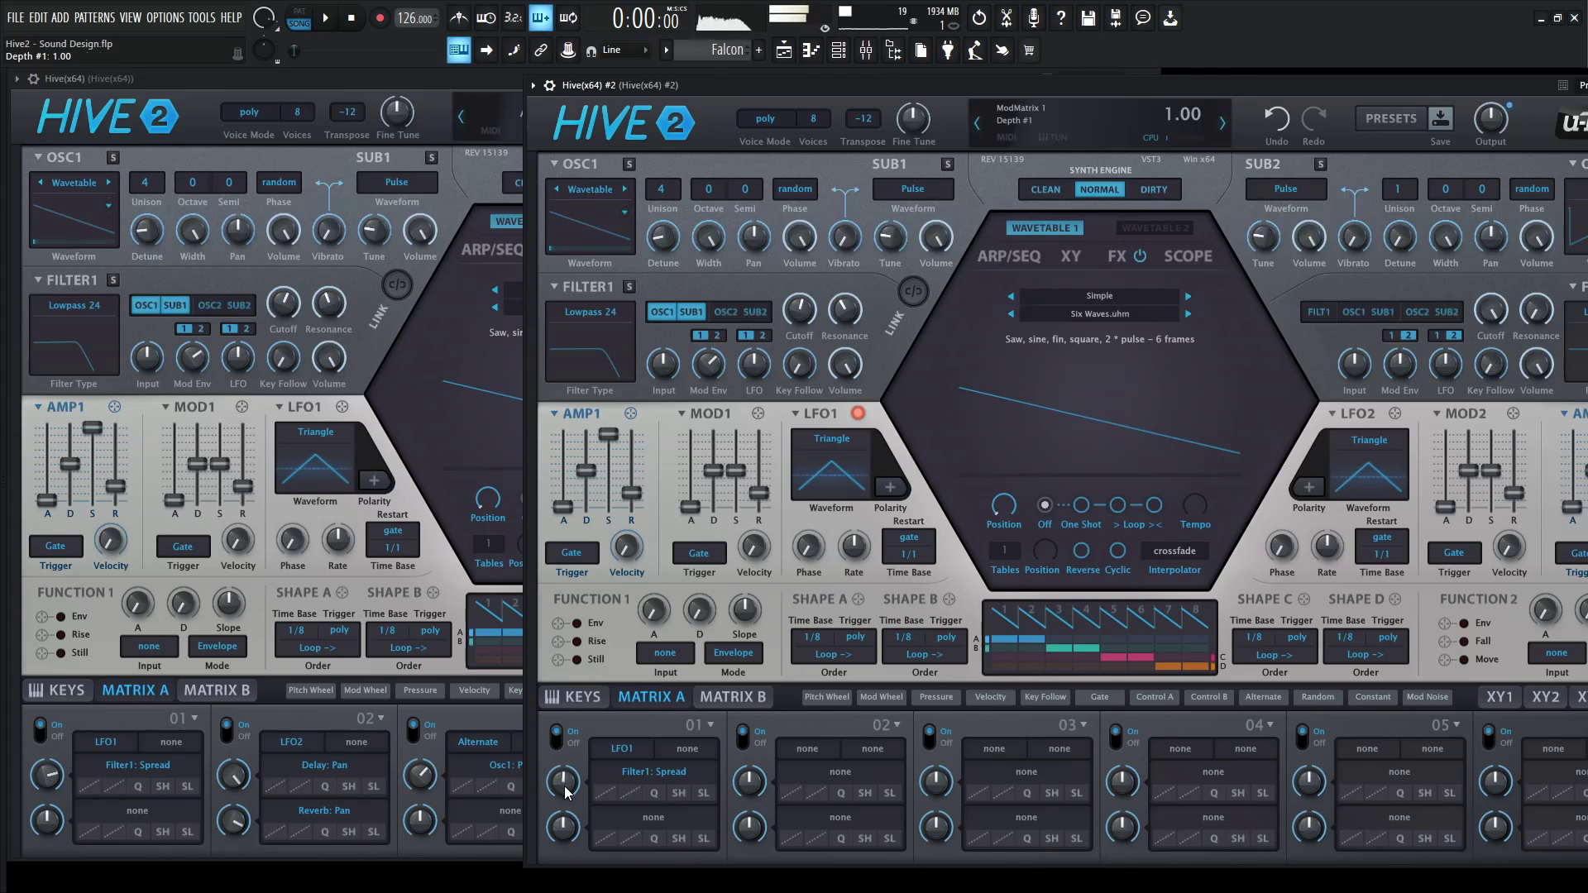
{"action": "left_click_drag", "start_coordinate": [566, 792], "coordinate": [579, 672]}
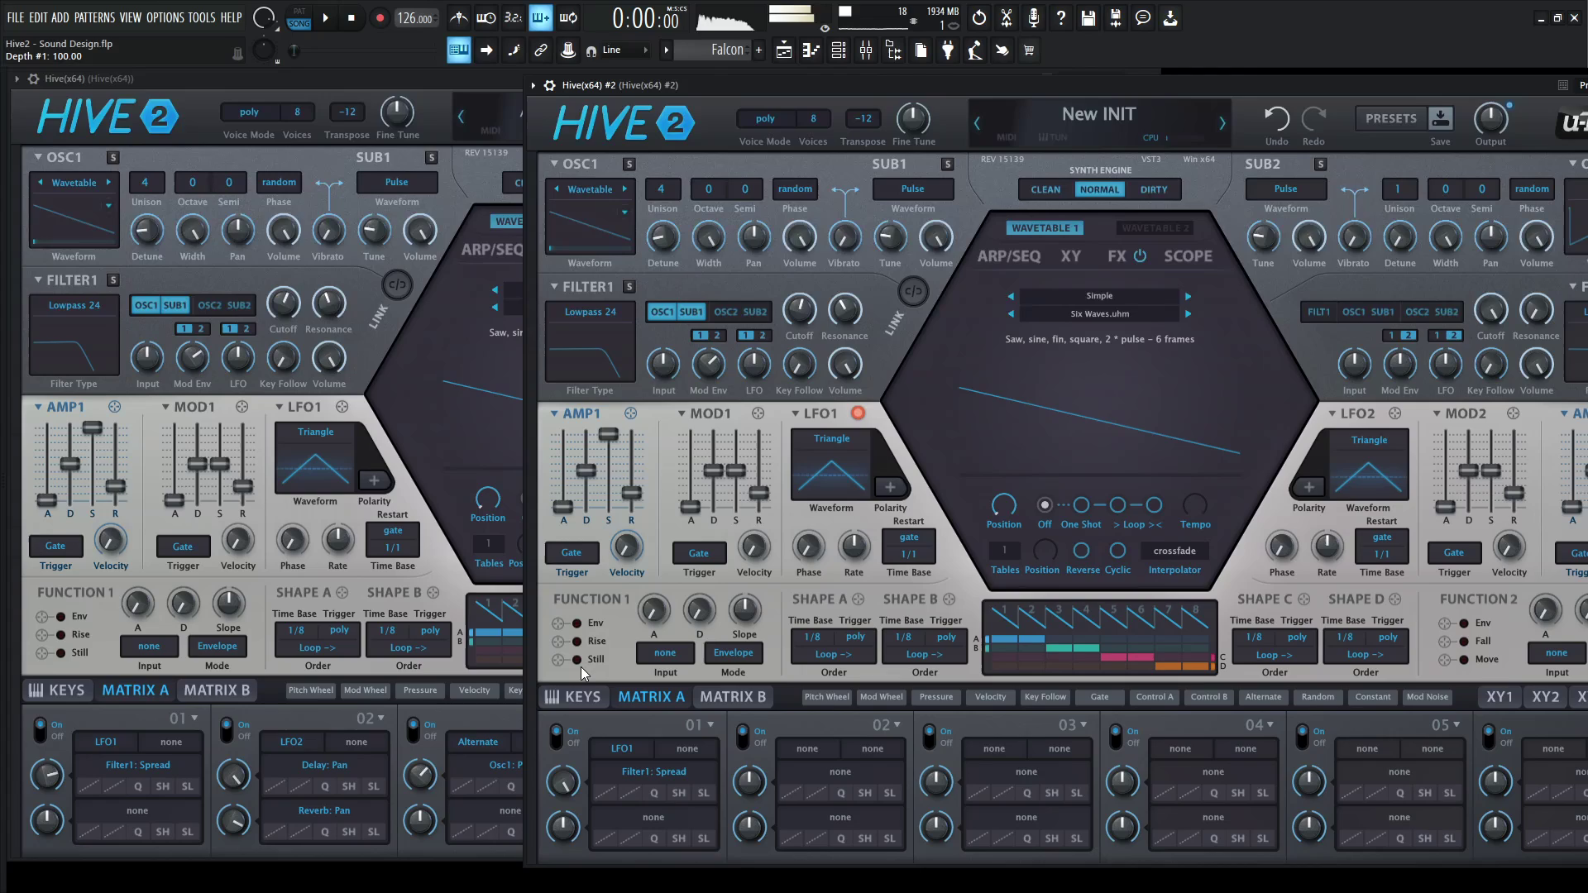
{"action": "left_click_drag", "start_coordinate": [565, 781], "coordinate": [570, 791]}
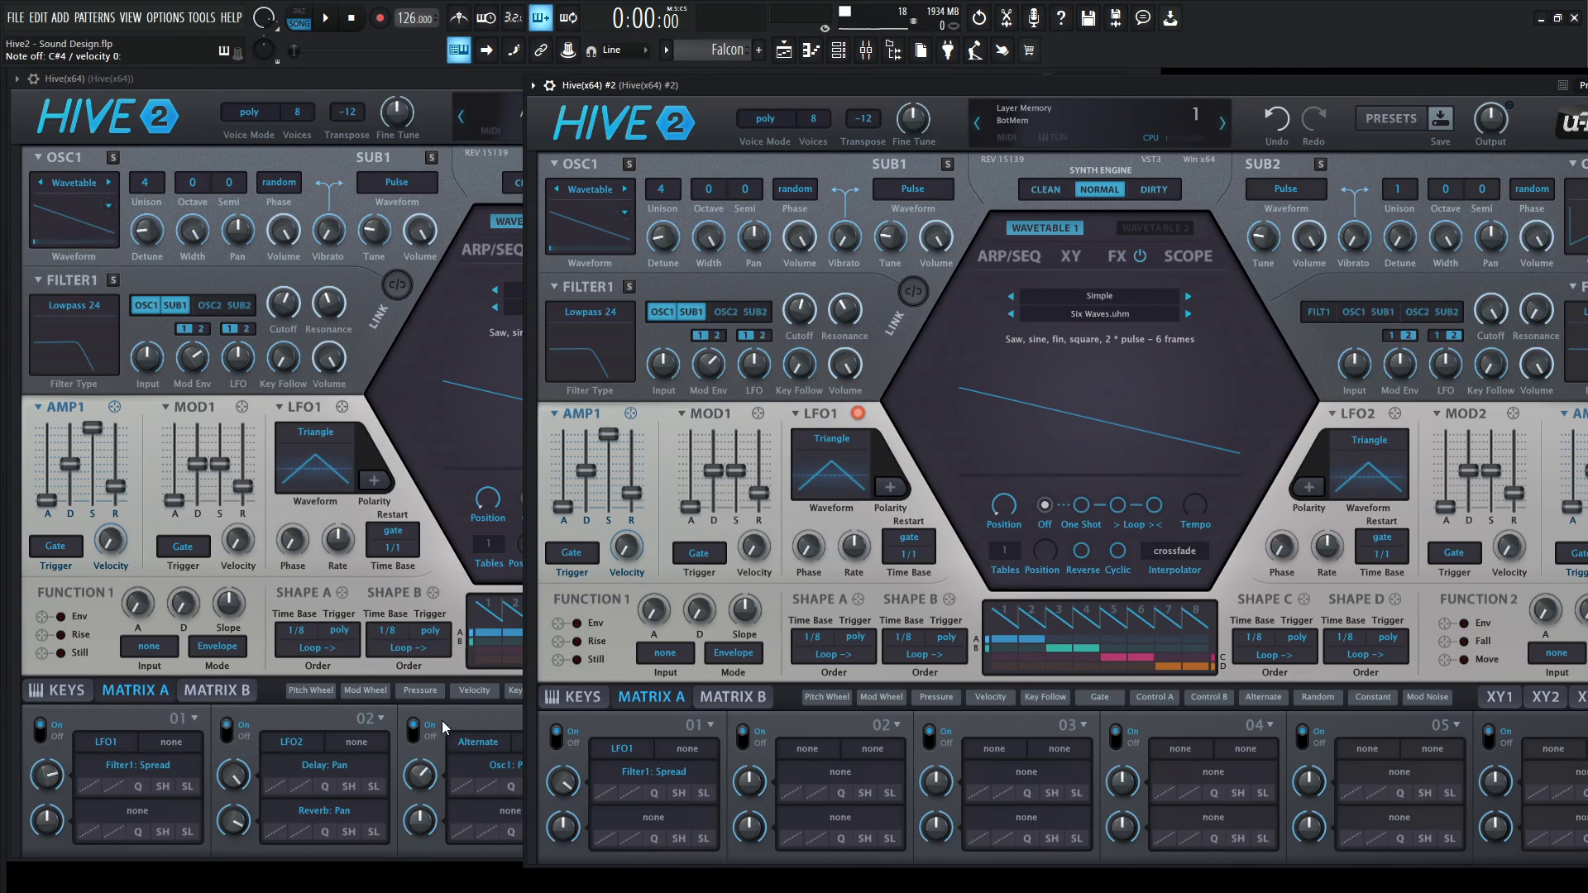
Step: Compare against the reference patch's FX settings, then return to the new patch
{"action": "left_click", "coordinate": [412, 507]}
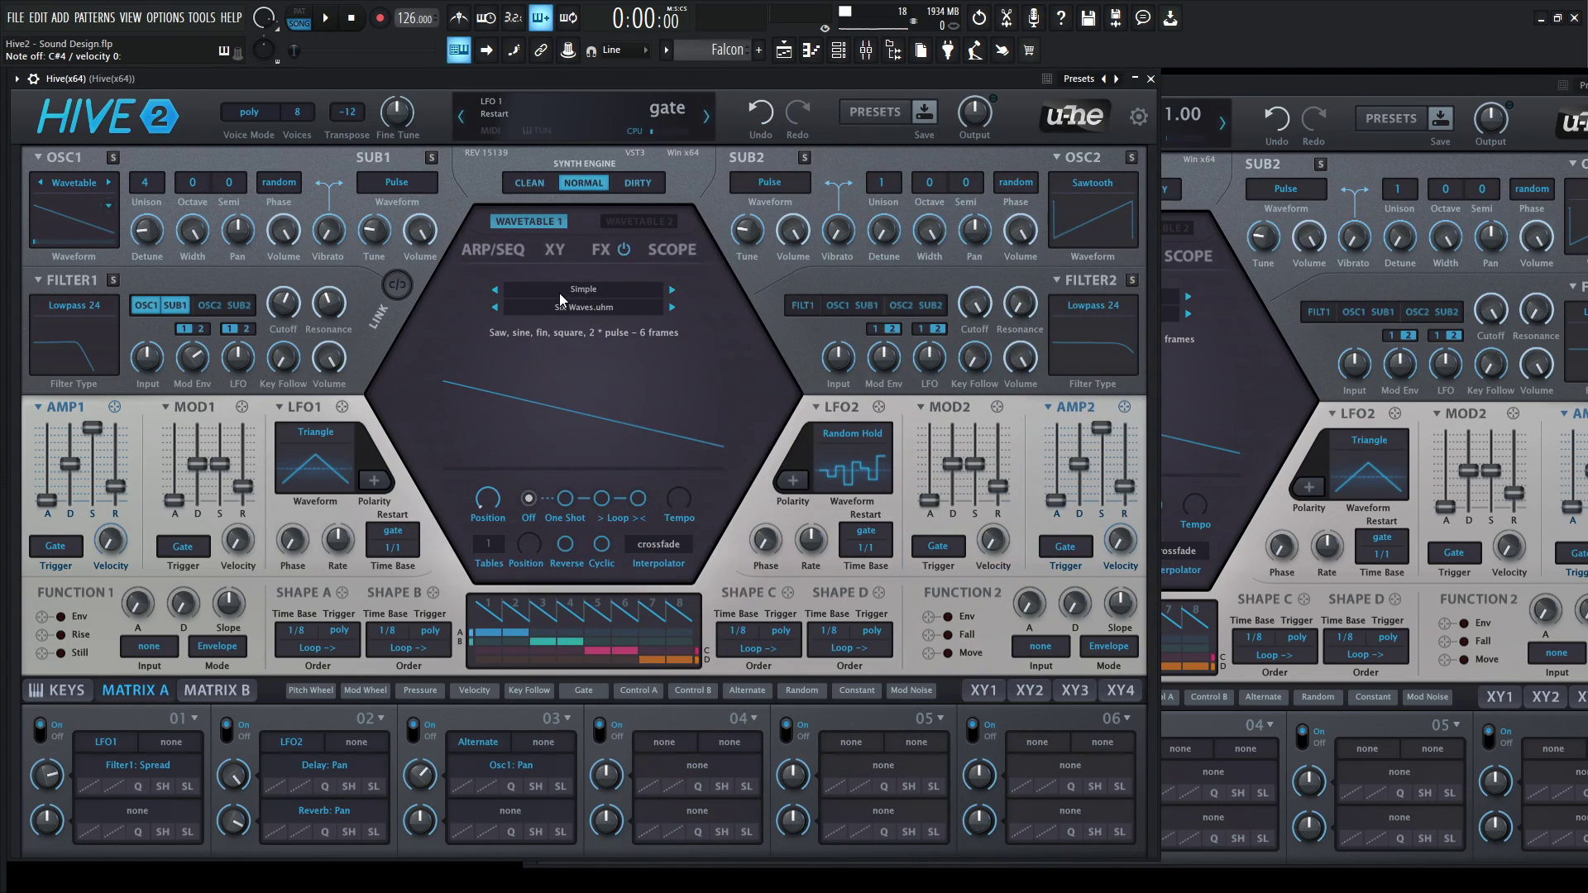
{"action": "left_click", "coordinate": [603, 249]}
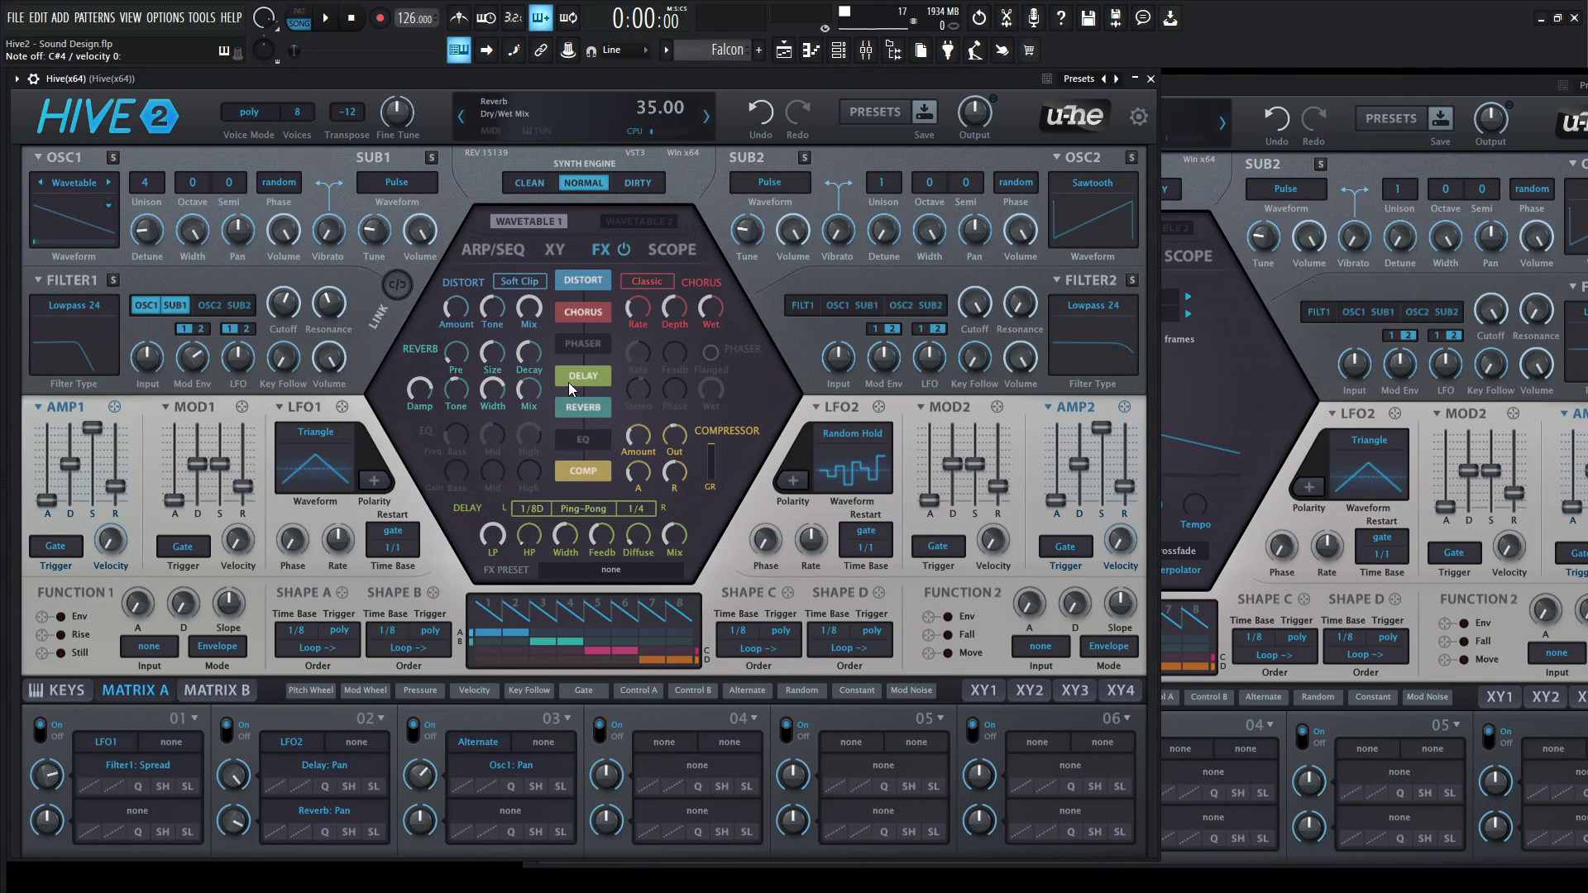
{"action": "left_click", "coordinate": [1288, 89]}
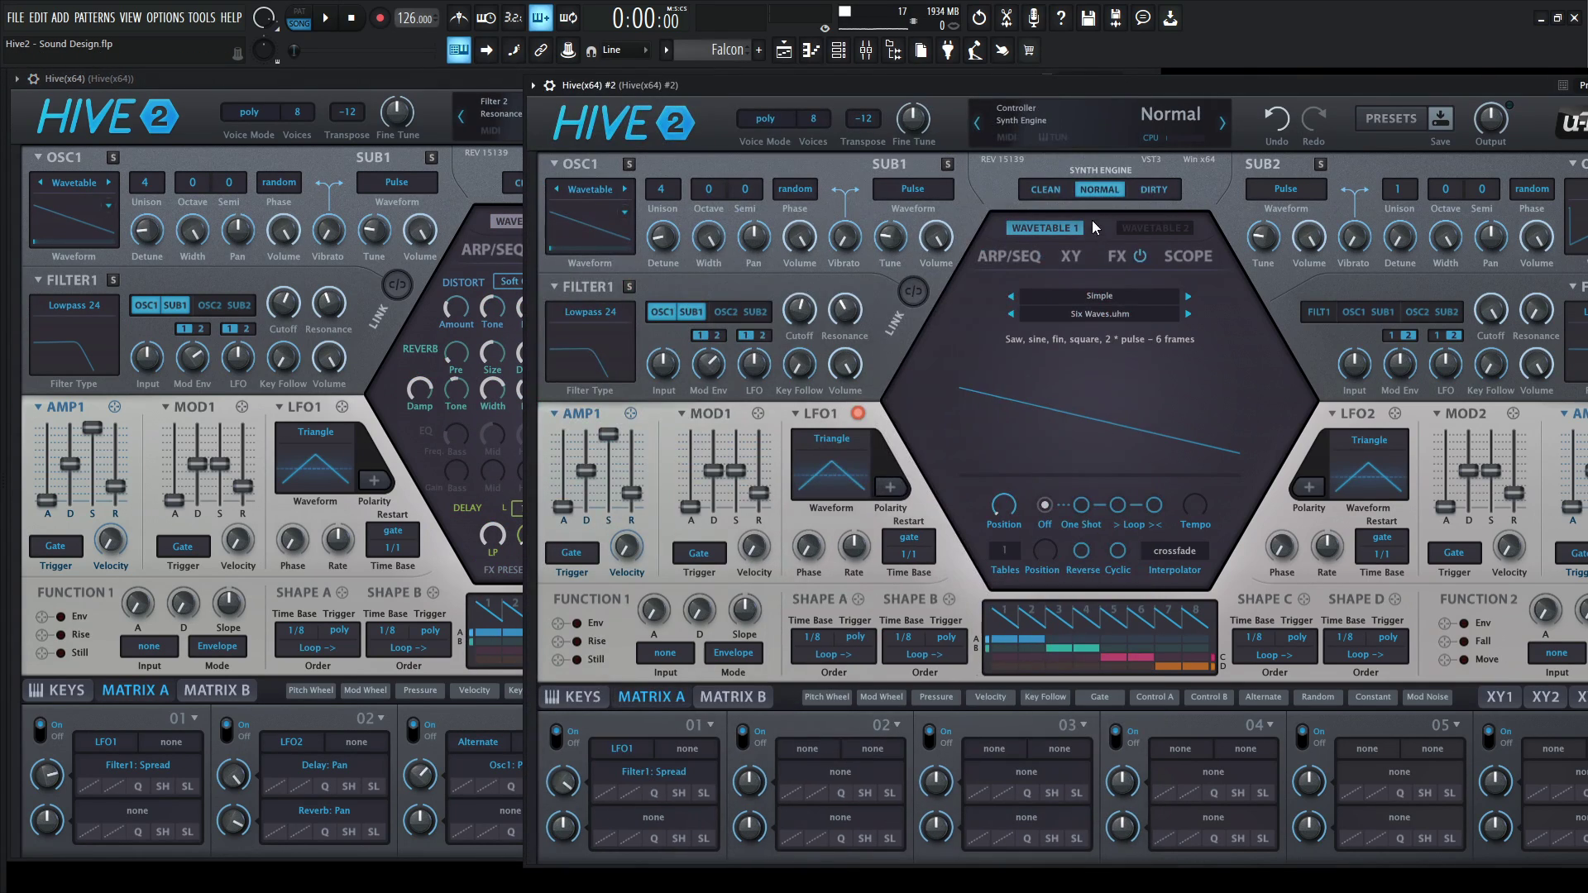
Step: Enable the new patch's Delay with mix around 53 and feedback at 42
{"action": "left_click", "coordinate": [1121, 258]}
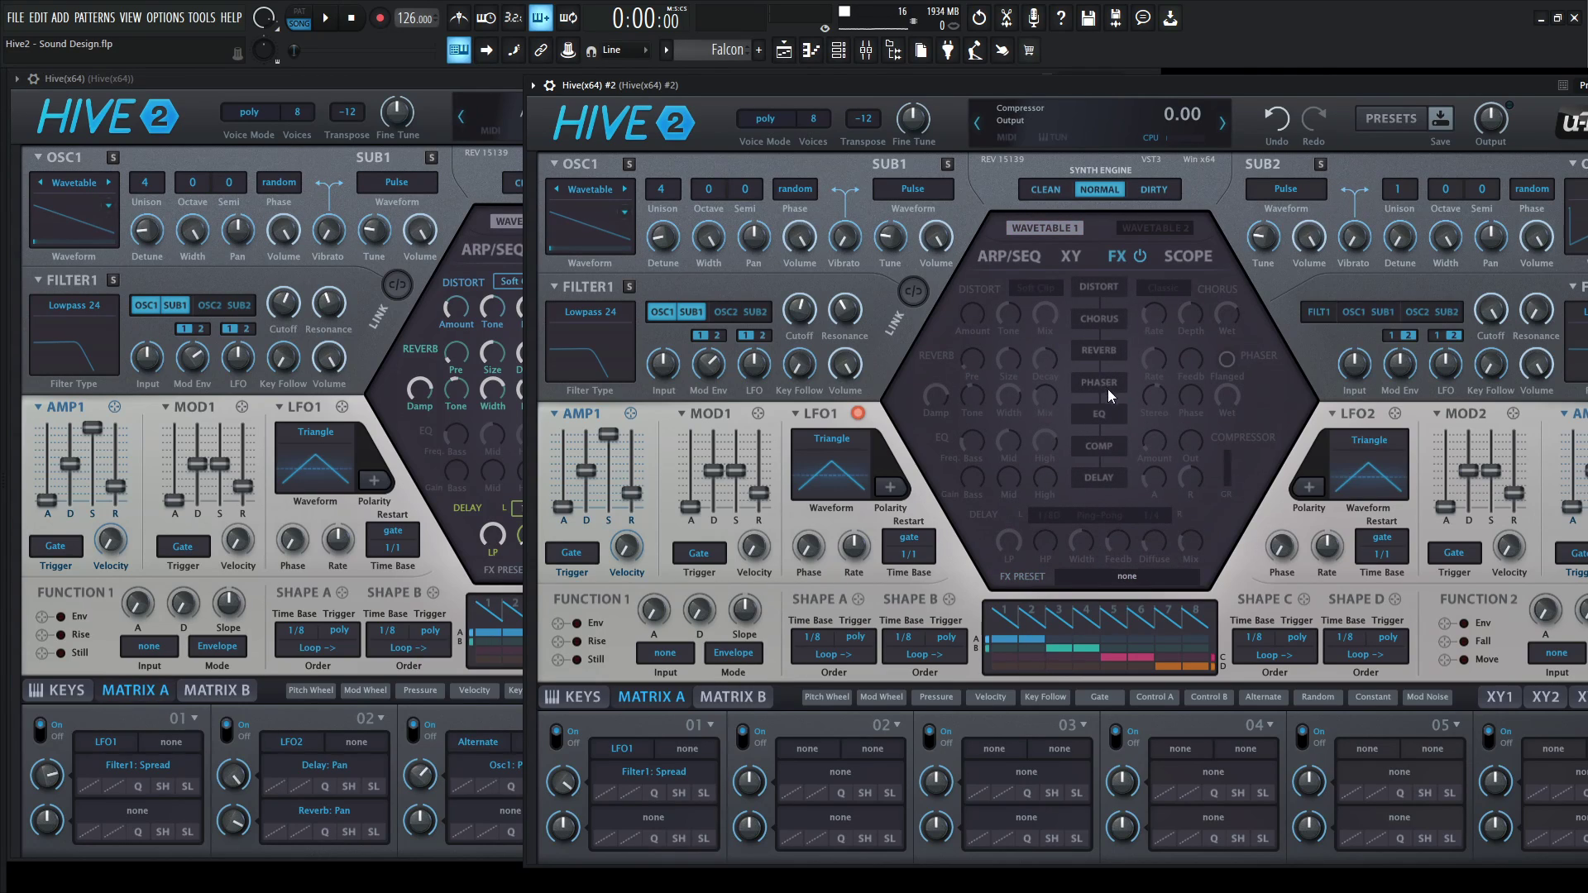
{"action": "left_click", "coordinate": [1099, 477]}
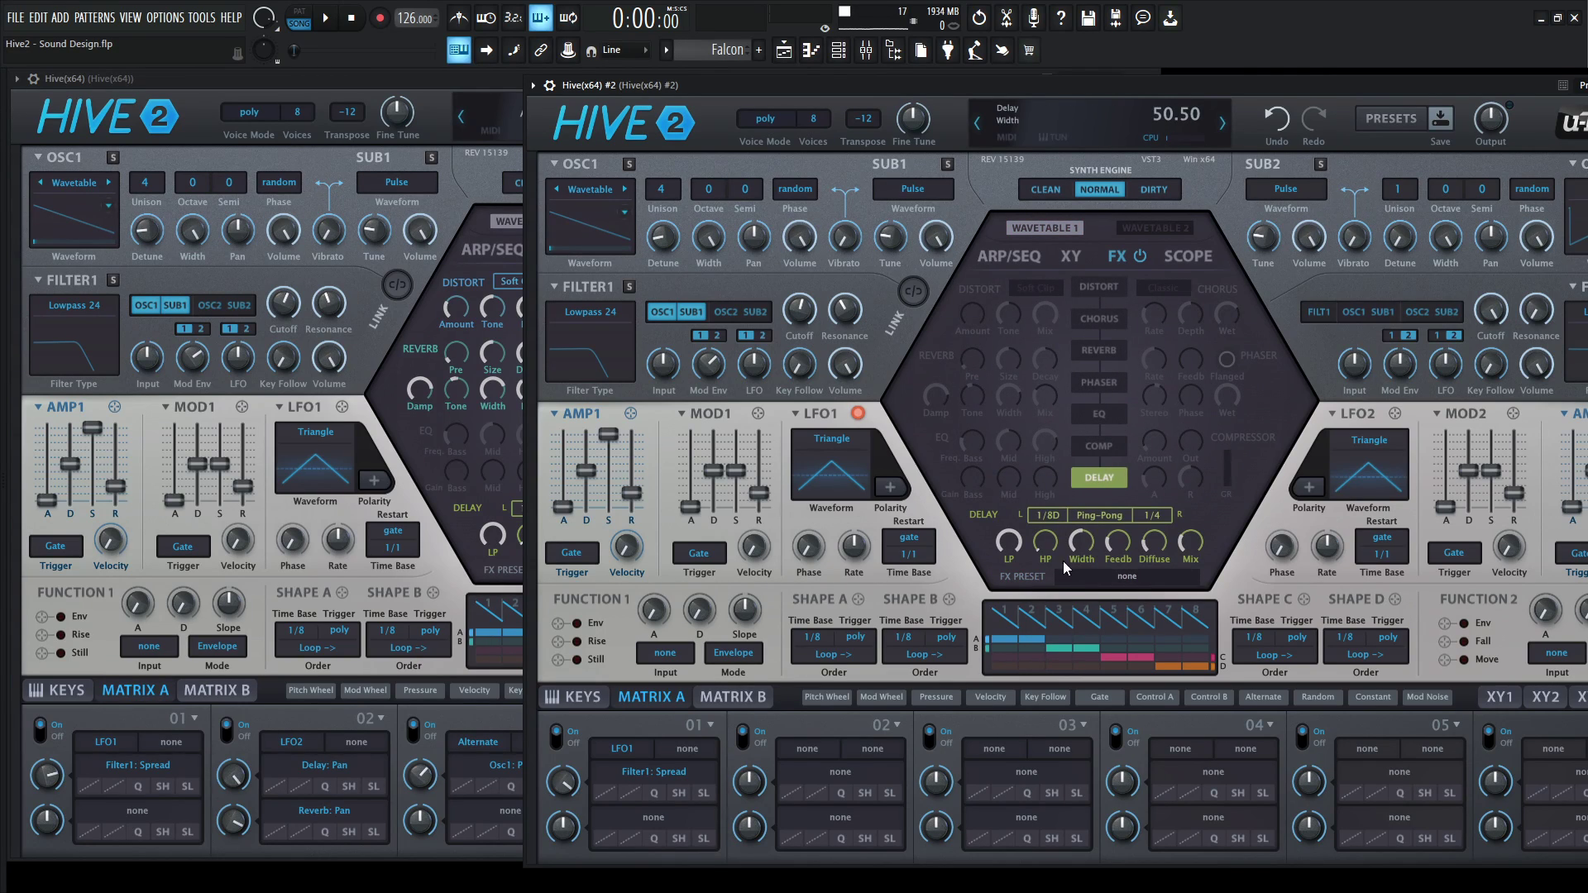
{"action": "left_click_drag", "start_coordinate": [478, 81], "coordinate": [232, 88]}
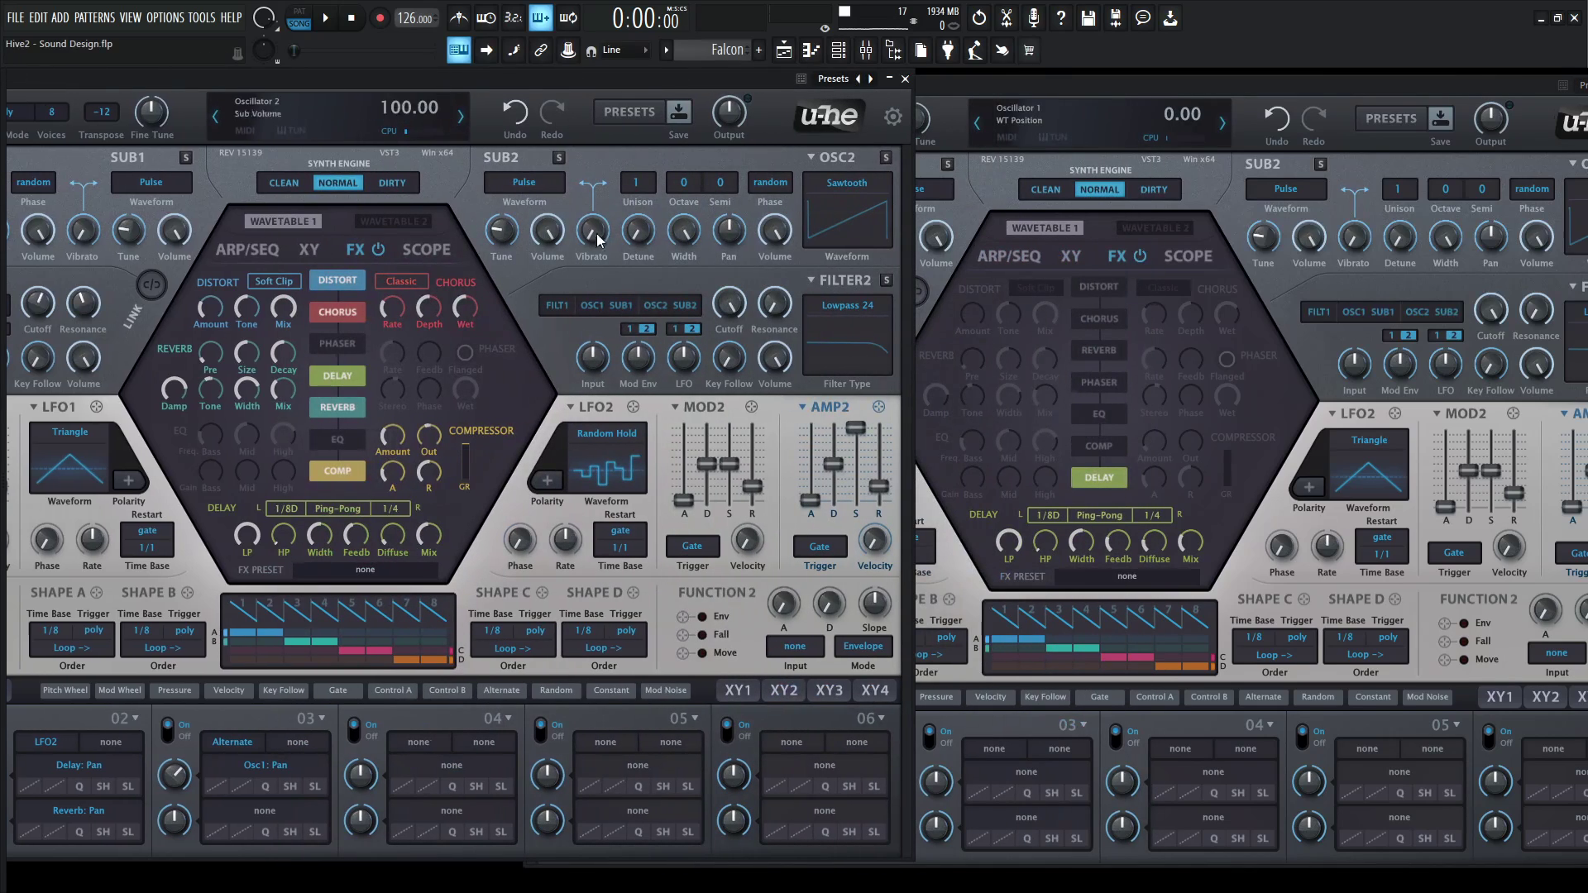
{"action": "mouse_move", "coordinate": [1180, 560]}
{"action": "left_mouse_down"}
{"action": "mouse_move", "coordinate": [1183, 492]}
{"action": "mouse_move", "coordinate": [1171, 595]}
{"action": "mouse_move", "coordinate": [1164, 578]}
{"action": "left_mouse_up"}
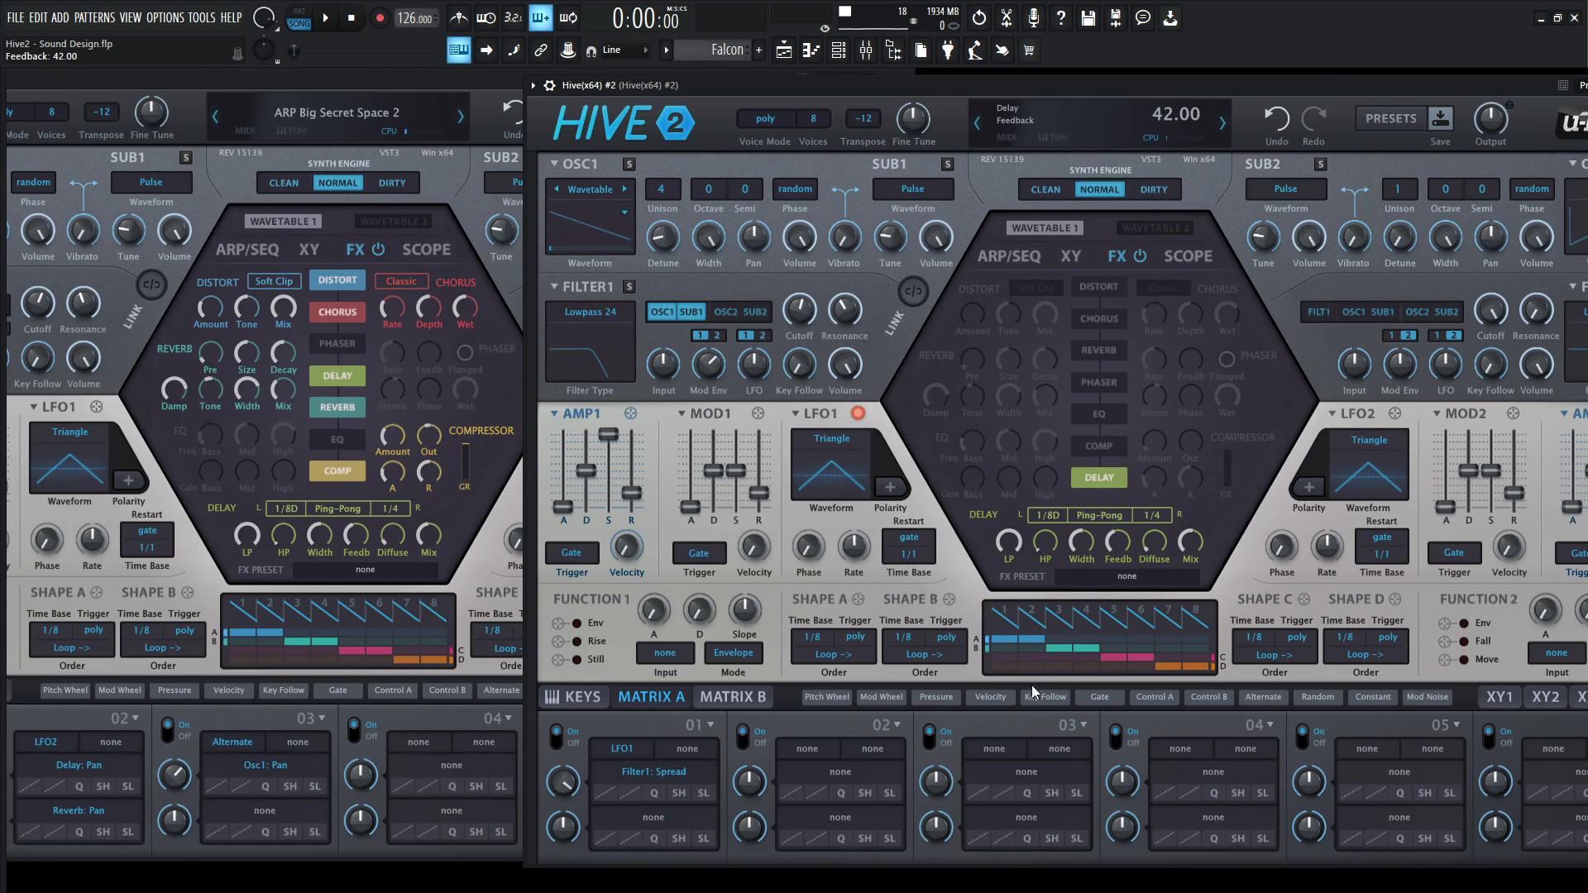
Step: Set Matrix A slot 02's target to Delay > Pan, then move the window aside
{"action": "left_click", "coordinate": [847, 777]}
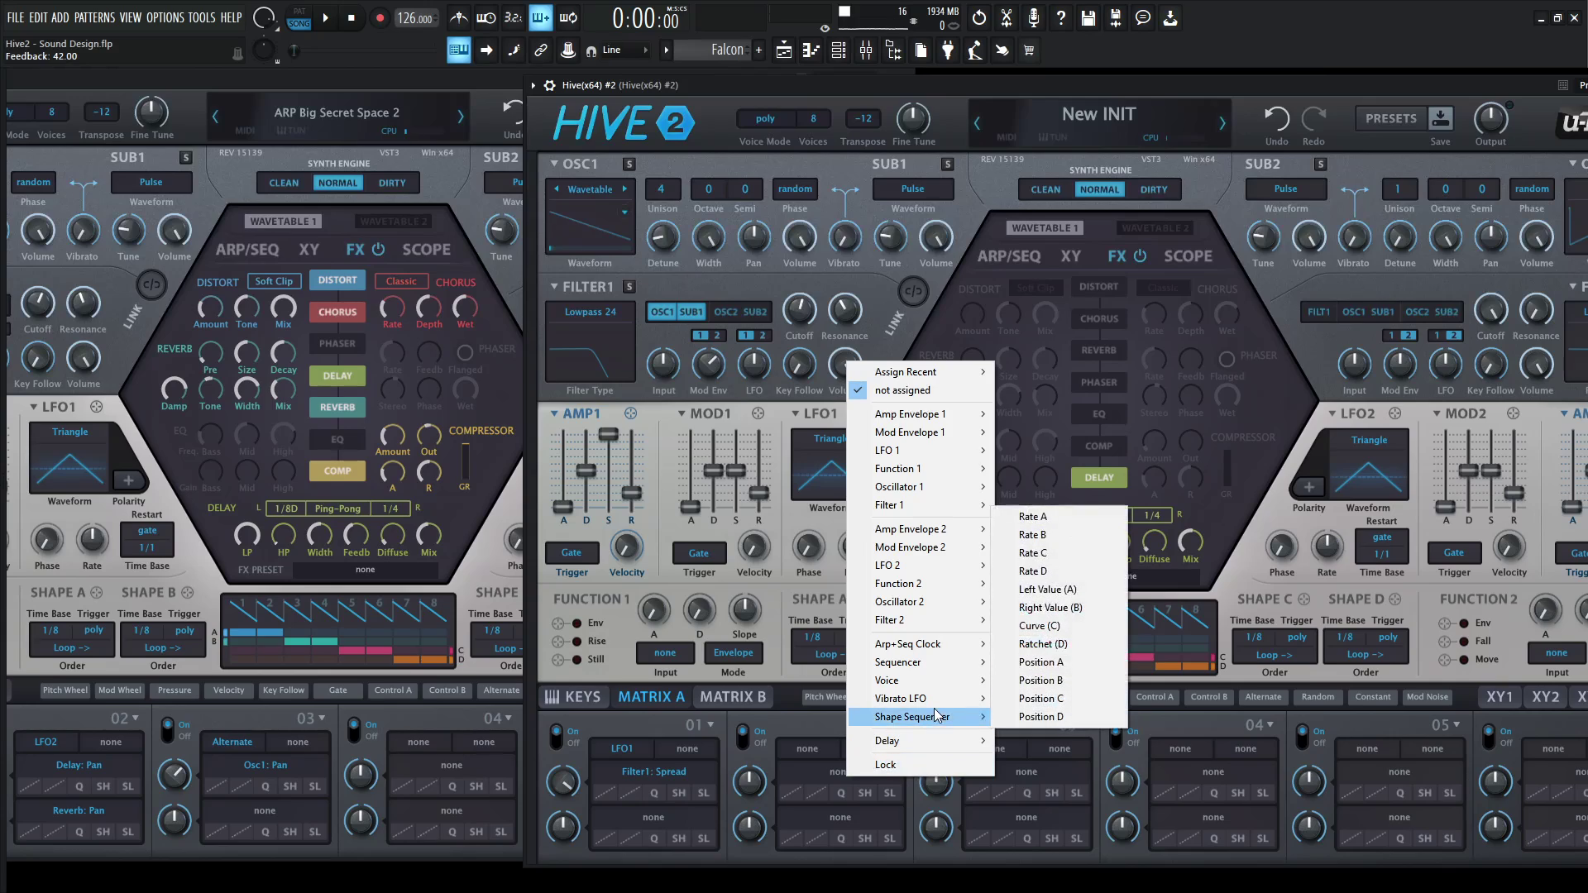
{"action": "mouse_move", "coordinate": [928, 748]}
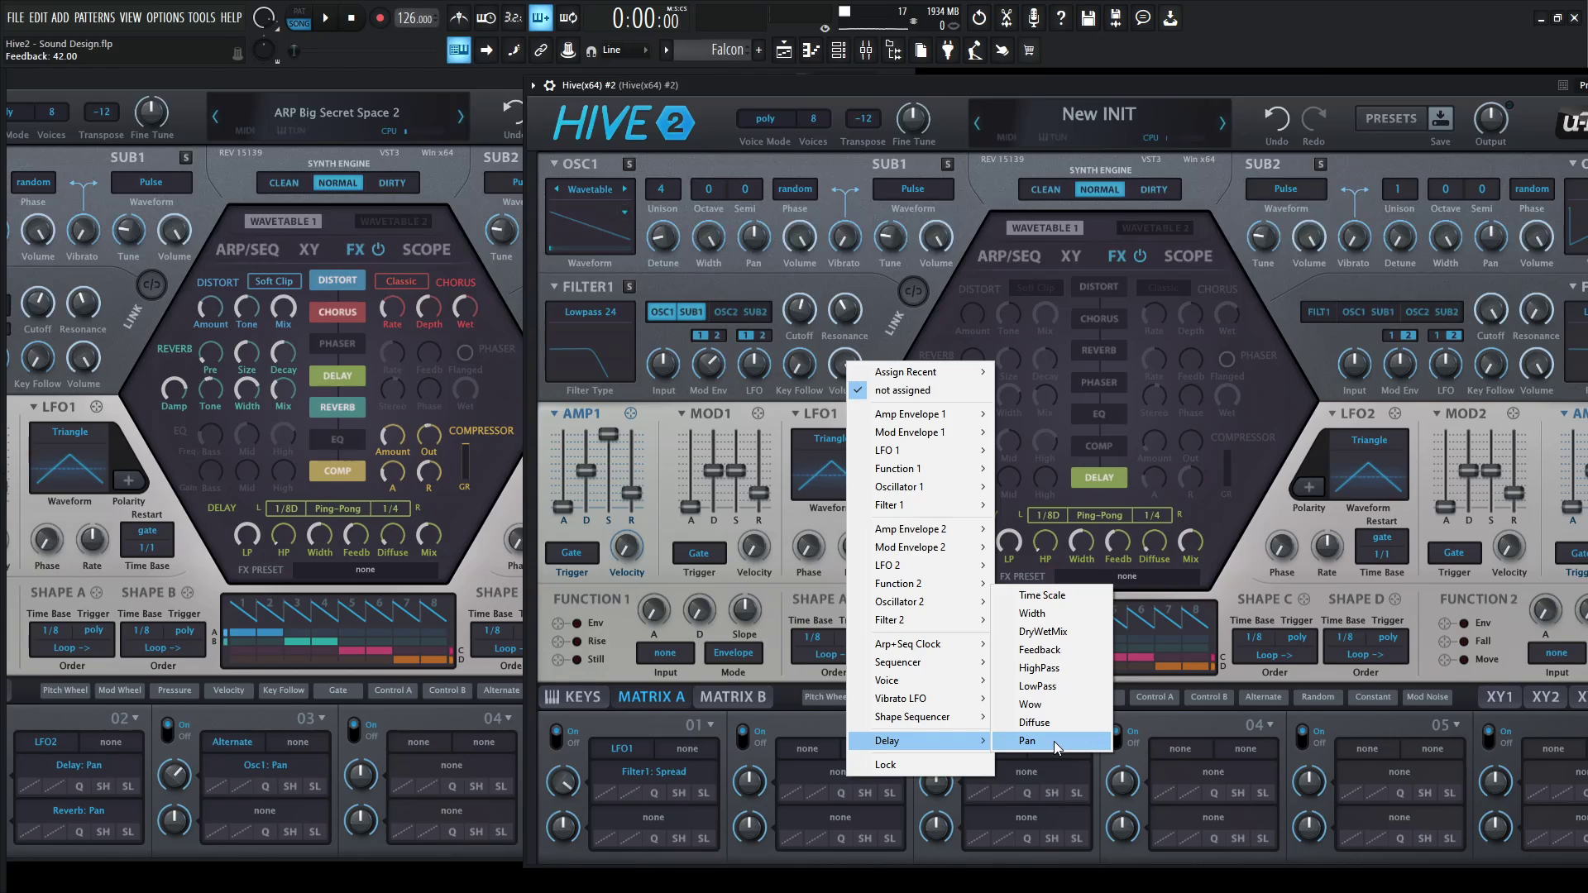
{"action": "left_click", "coordinate": [1055, 744]}
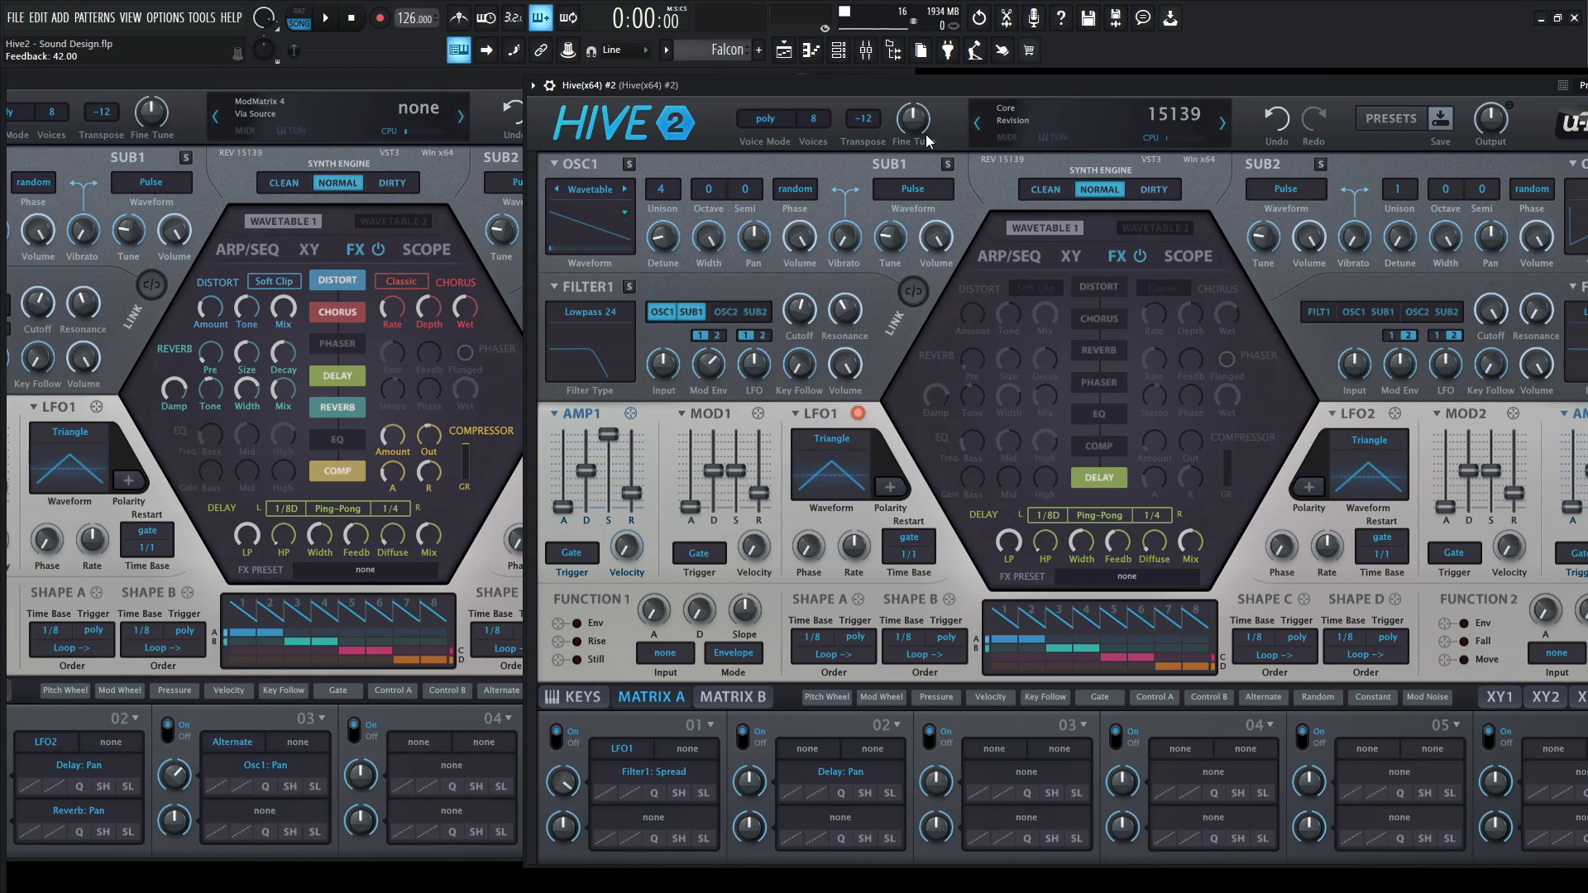
{"action": "left_click_drag", "start_coordinate": [917, 89], "coordinate": [768, 109]}
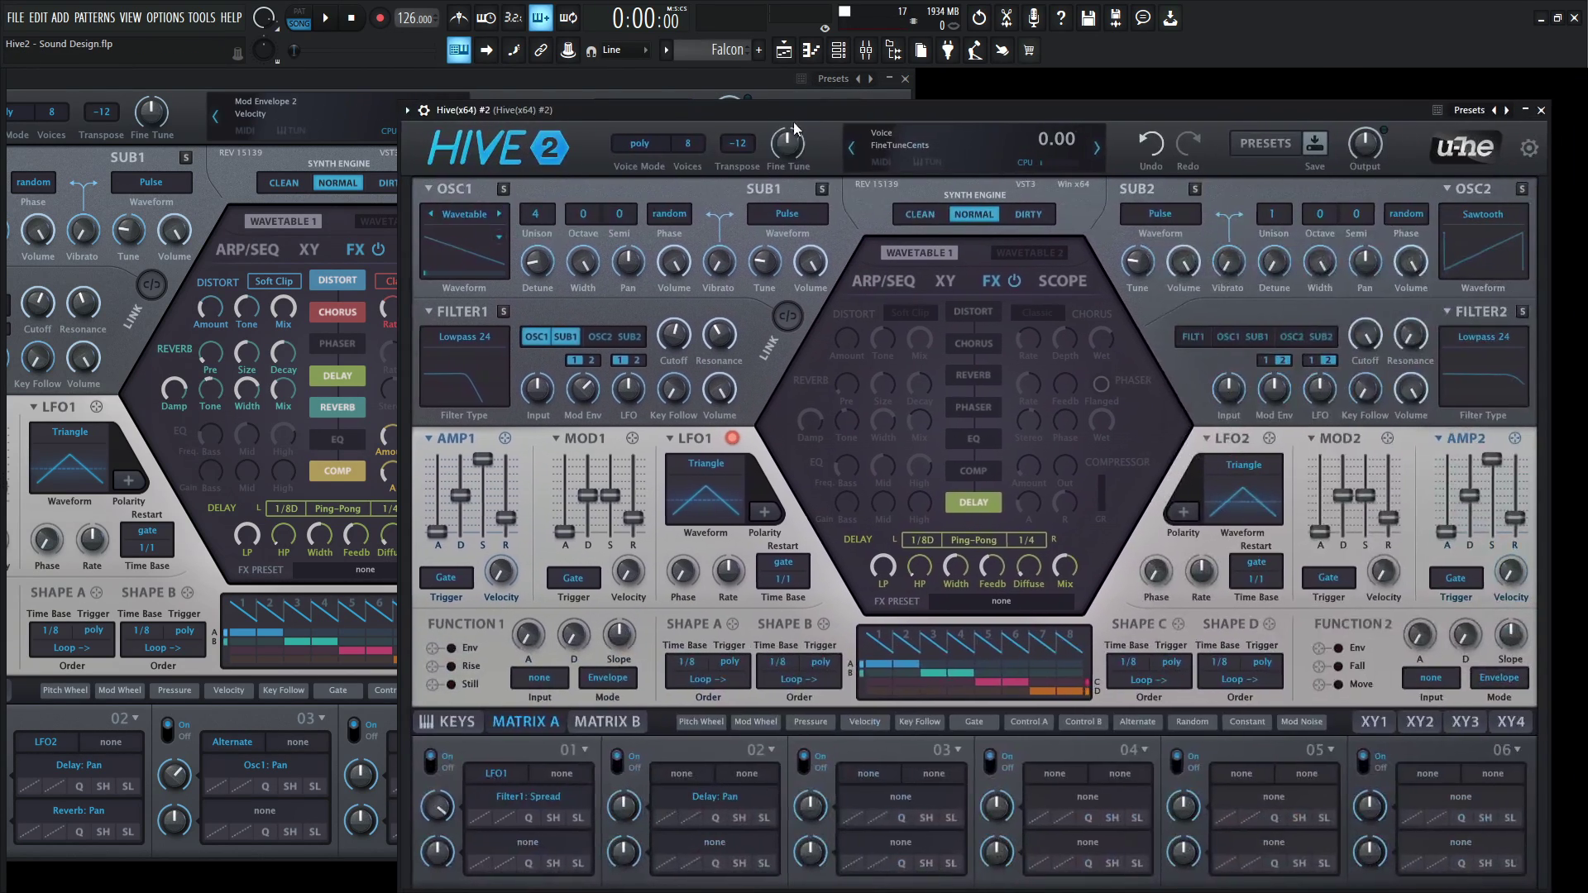
Step: Set LFO2 to Random Hold and make it slot 02's source for delay pan, with a small depth
{"action": "left_click", "coordinate": [1255, 468]}
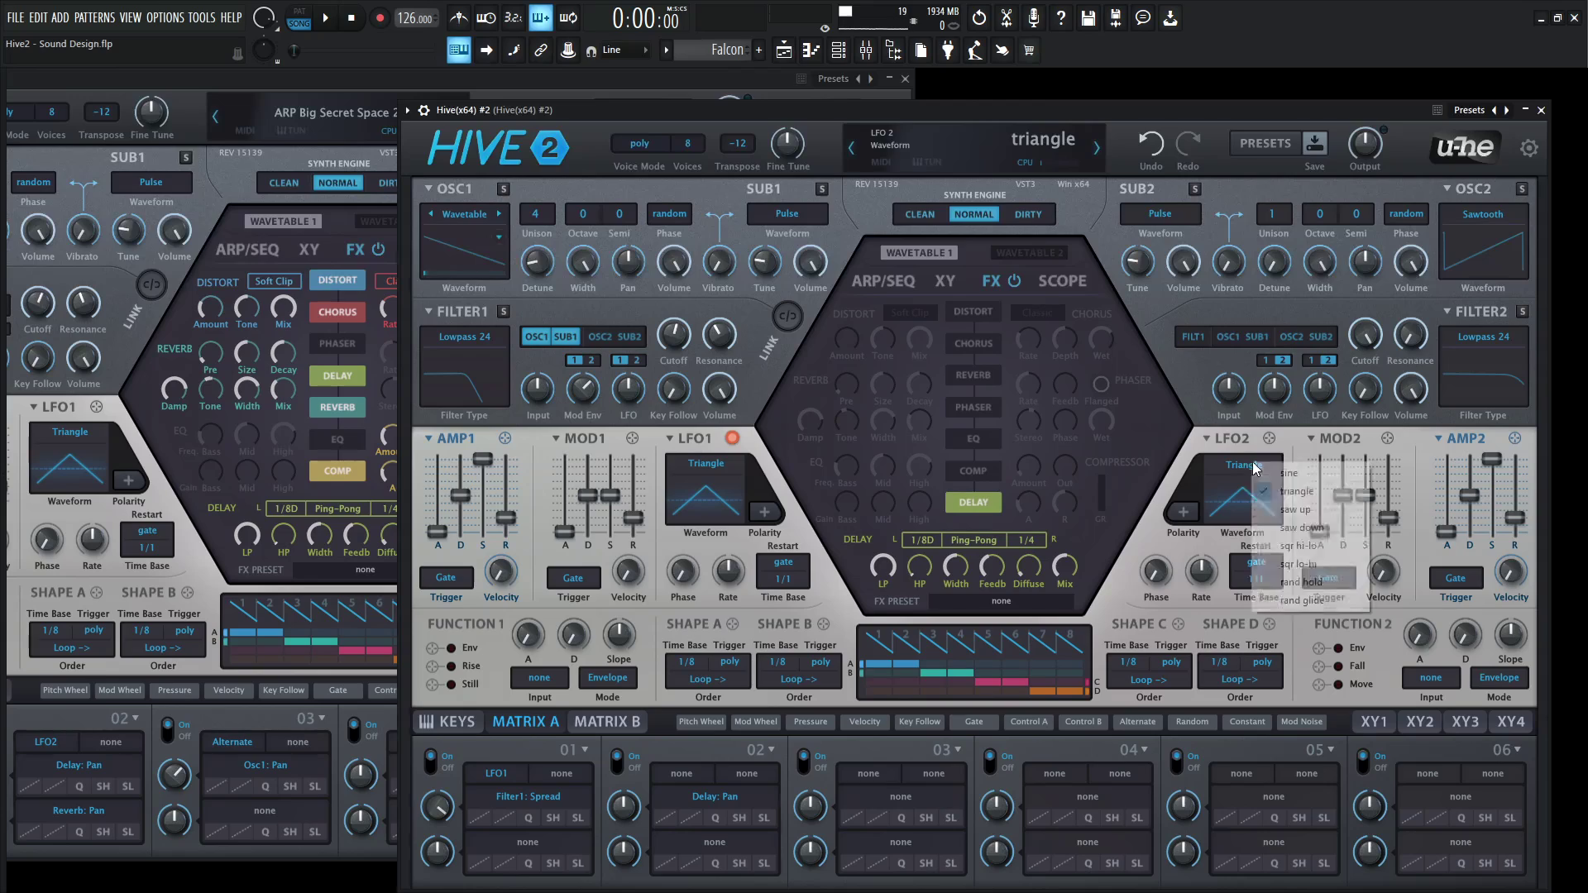
{"action": "left_click", "coordinate": [1340, 585]}
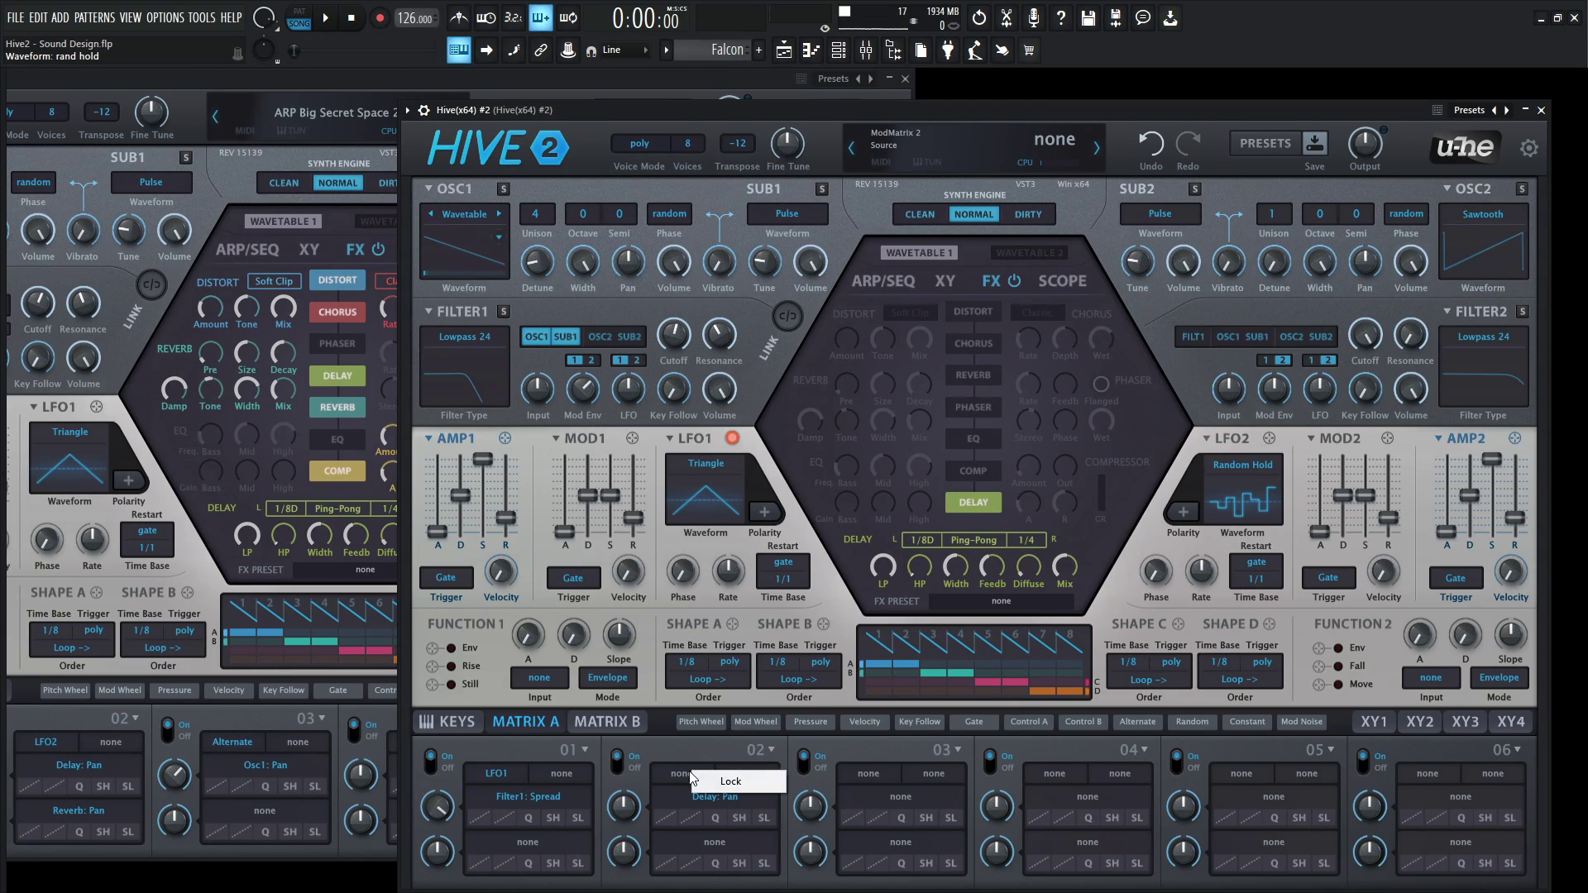
{"action": "left_click", "coordinate": [694, 776]}
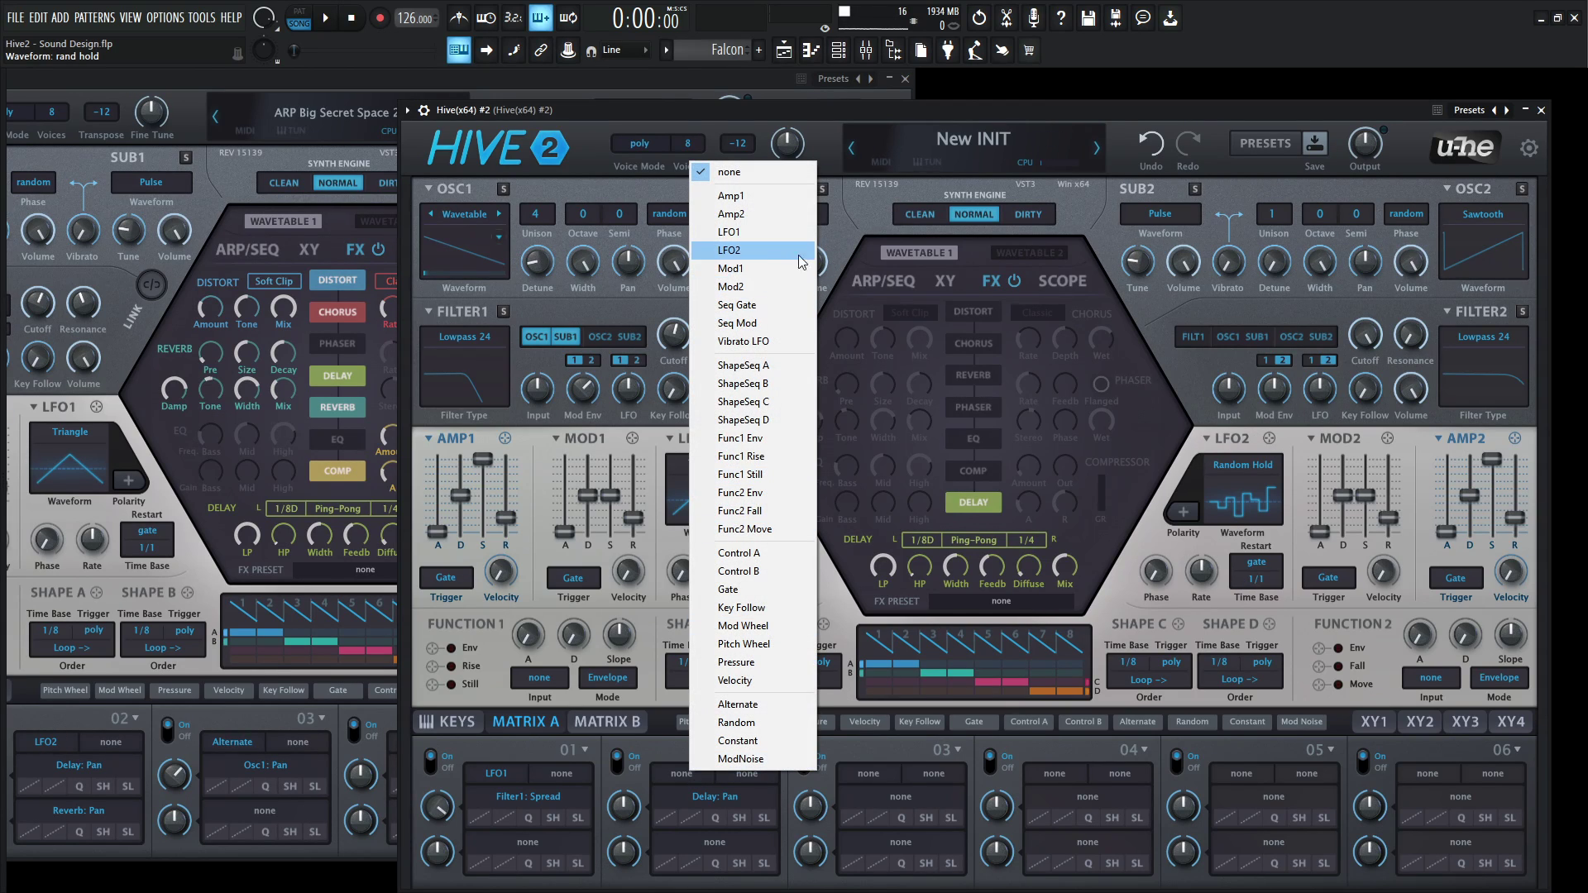
{"action": "left_click", "coordinate": [730, 250]}
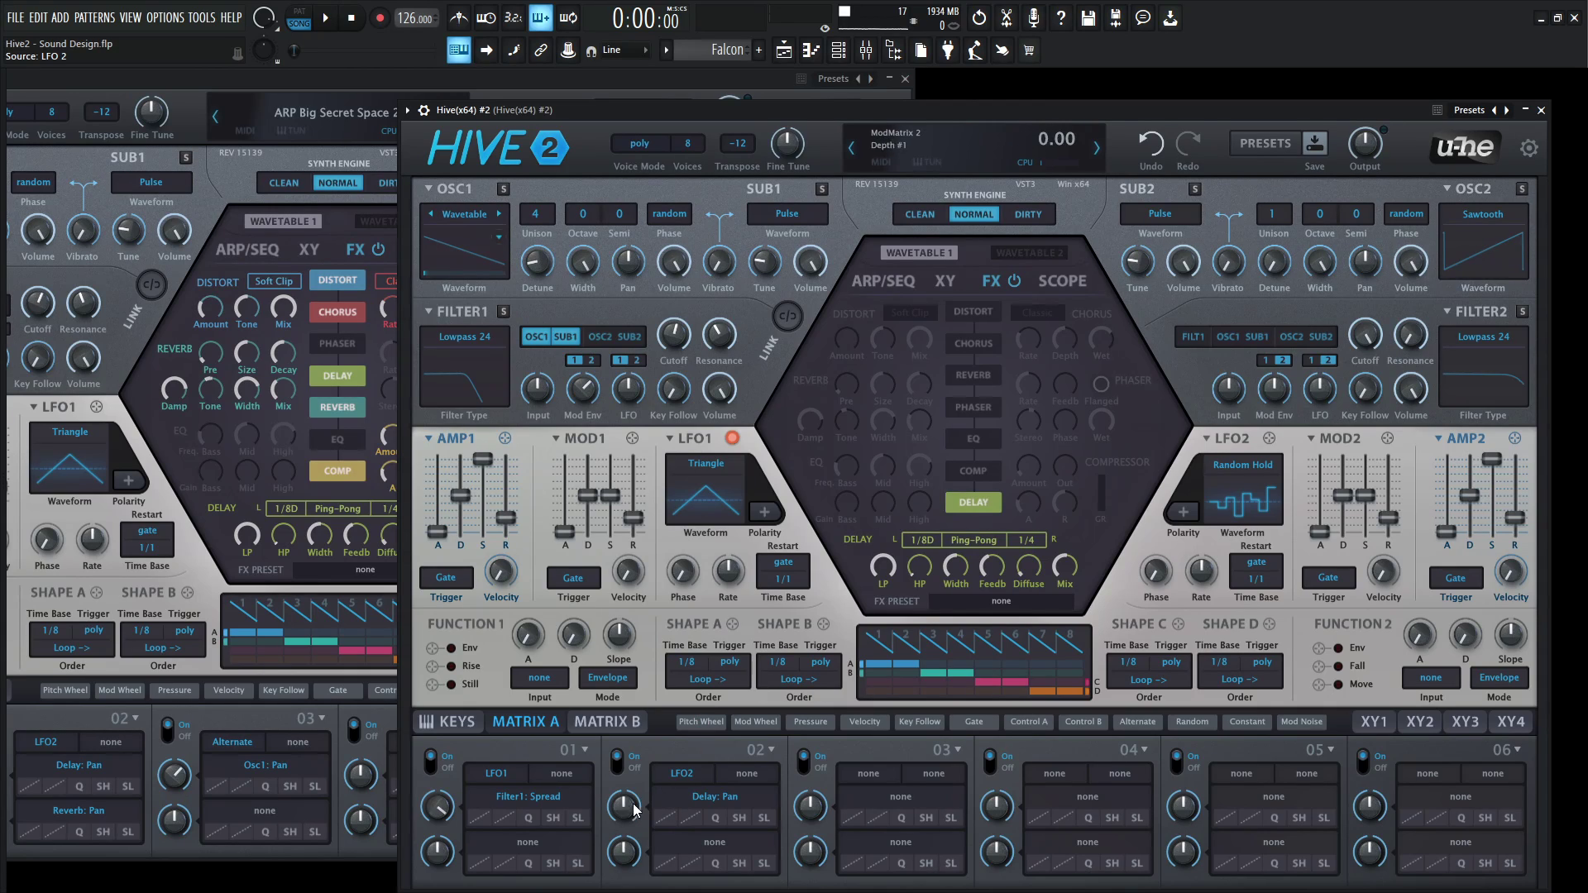
{"action": "left_click_drag", "start_coordinate": [635, 811], "coordinate": [645, 754]}
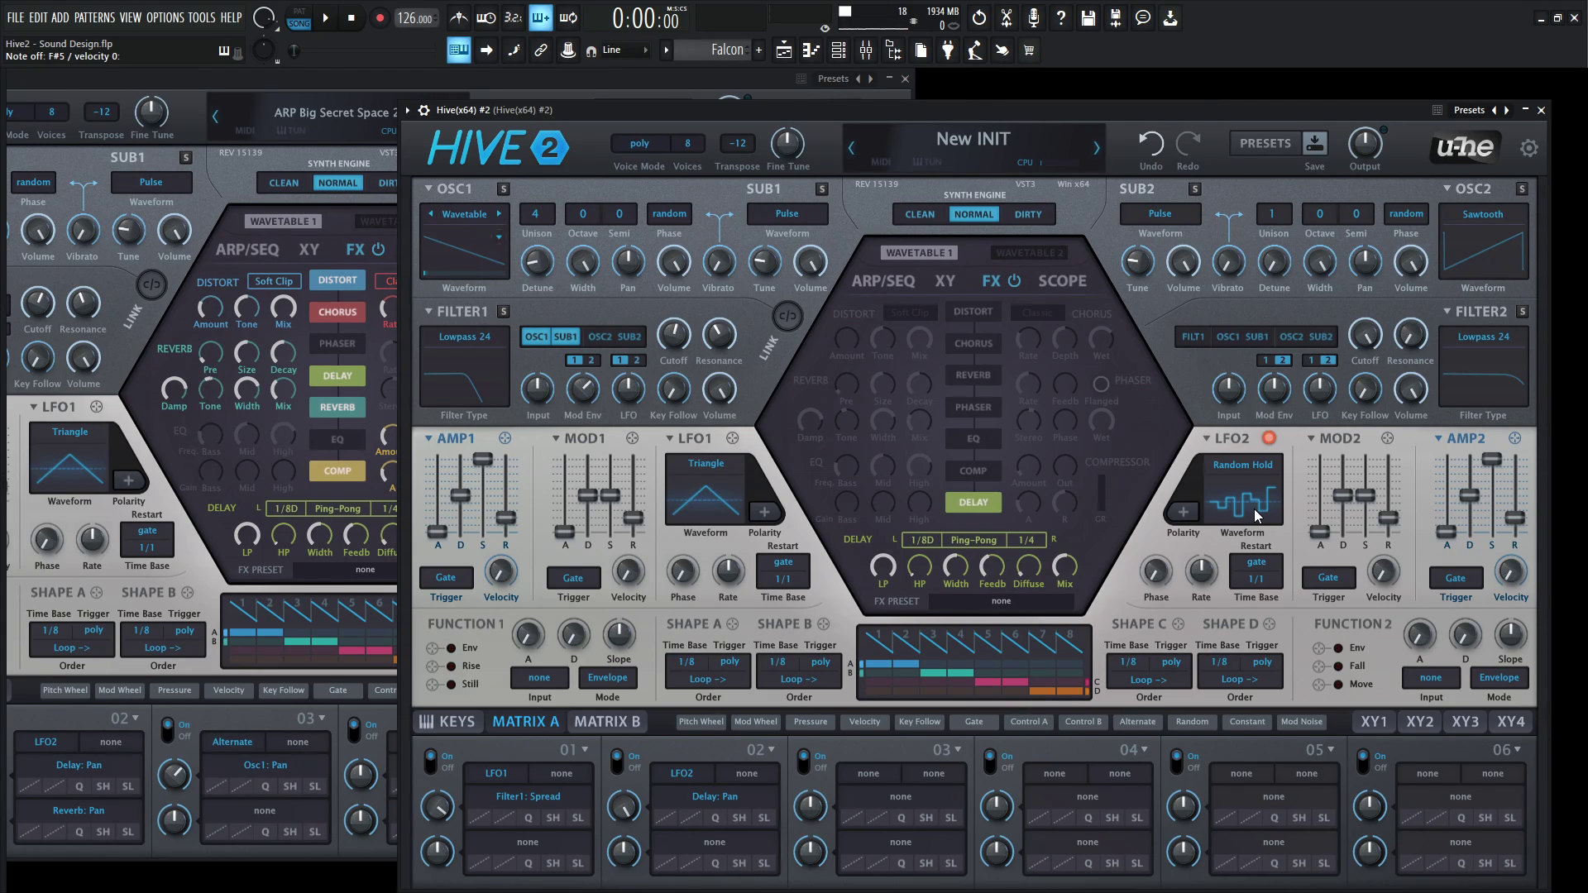
{"action": "left_click_drag", "start_coordinate": [778, 110], "coordinate": [952, 101]}
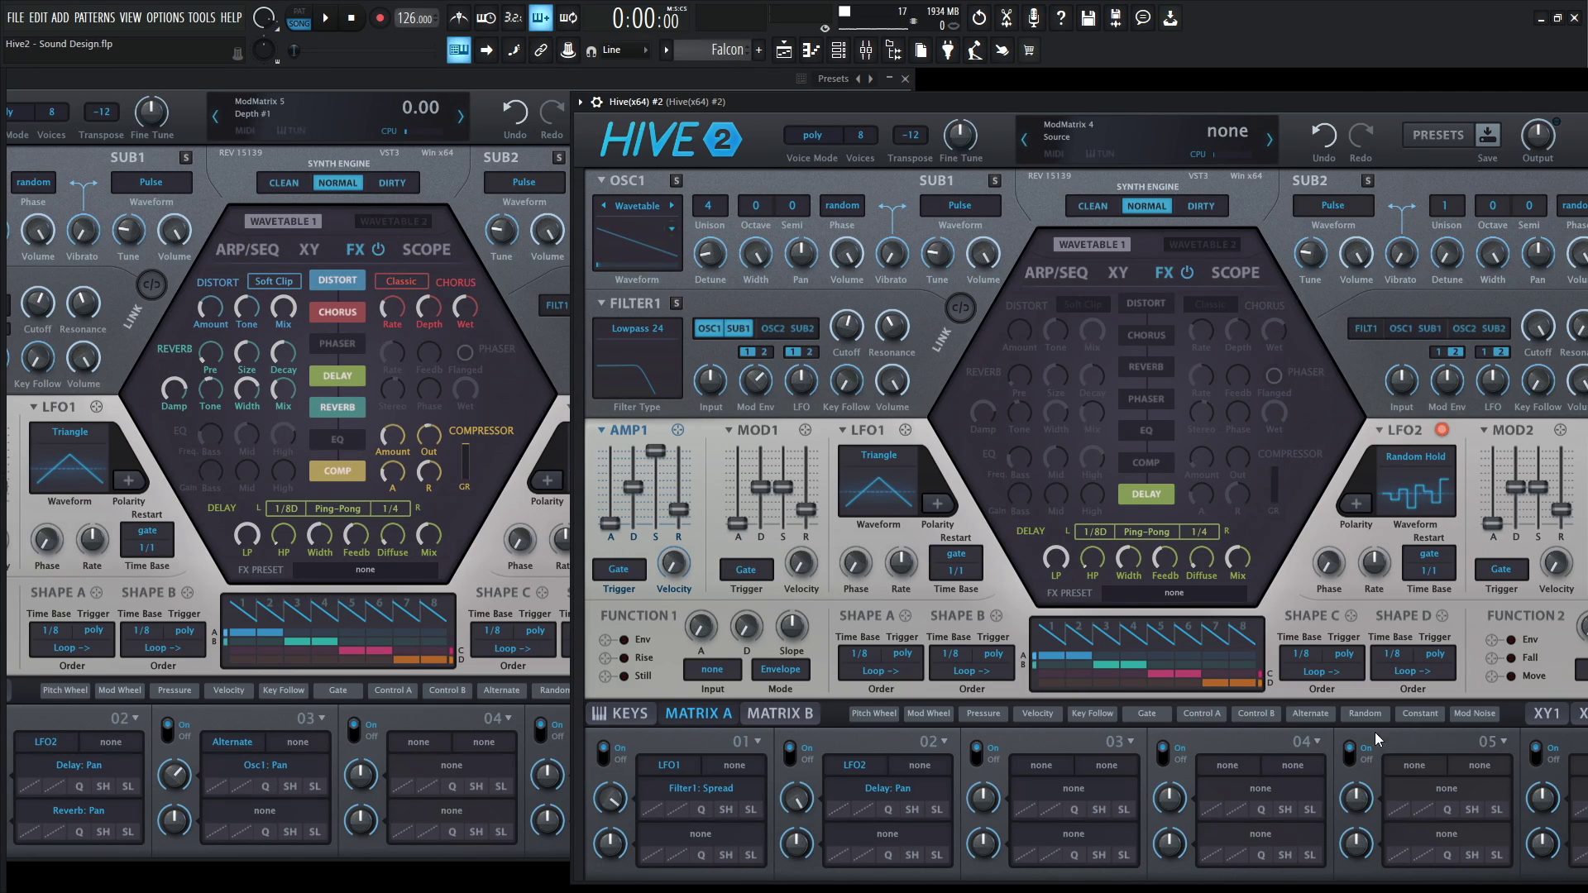
Step: Route Alternate to Osc1 pan in matrix slot 3 and play a few test notes
{"action": "left_click_drag", "start_coordinate": [1308, 717], "coordinate": [805, 226]}
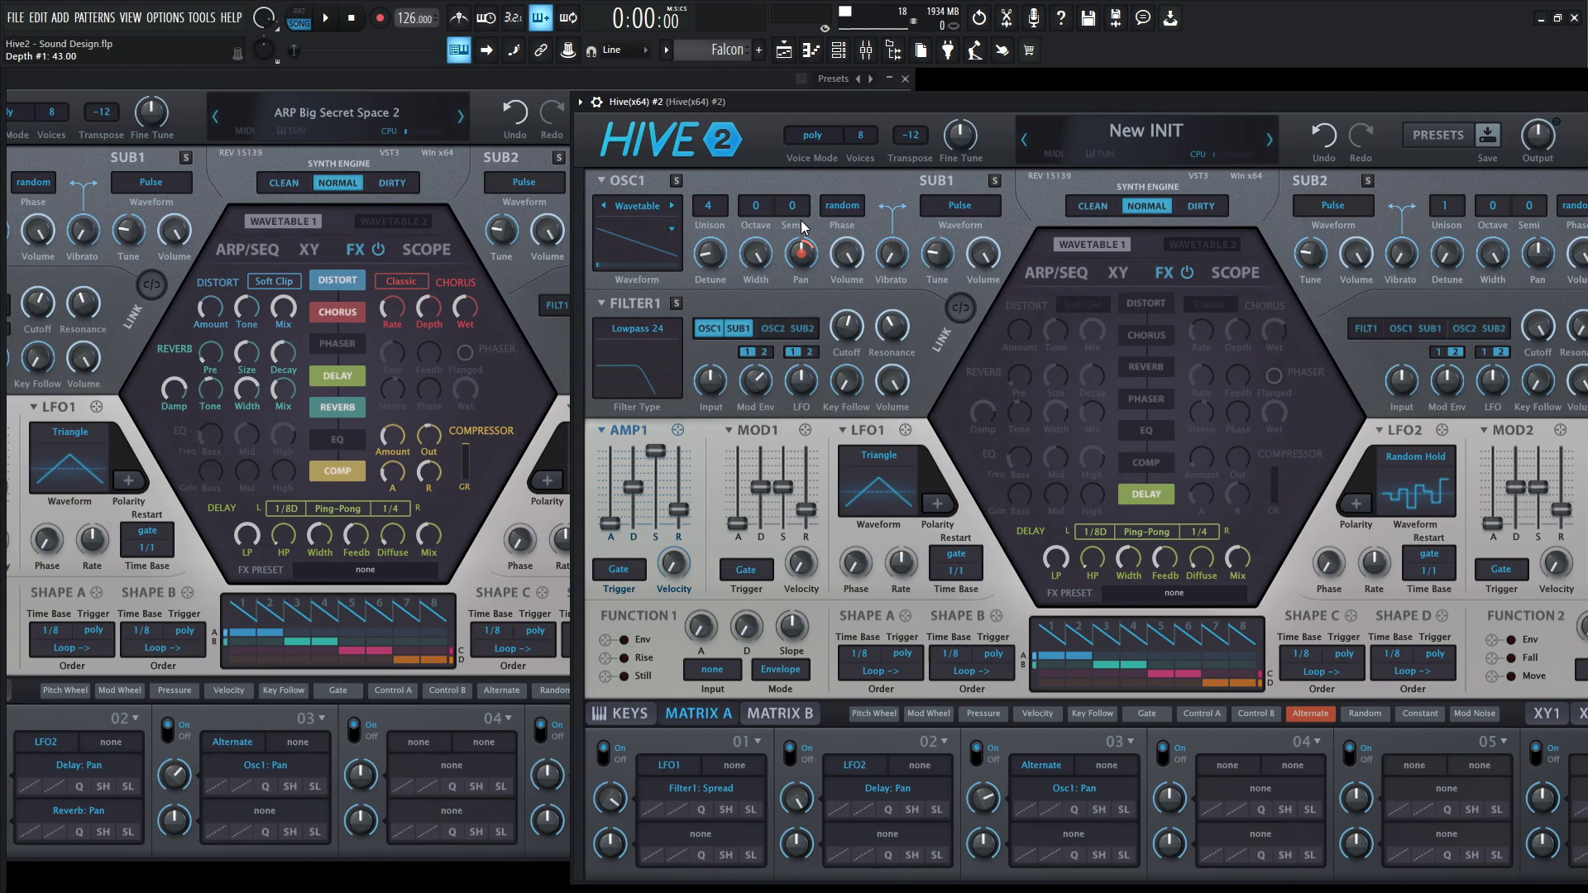
{"action": "key", "text": "h"}
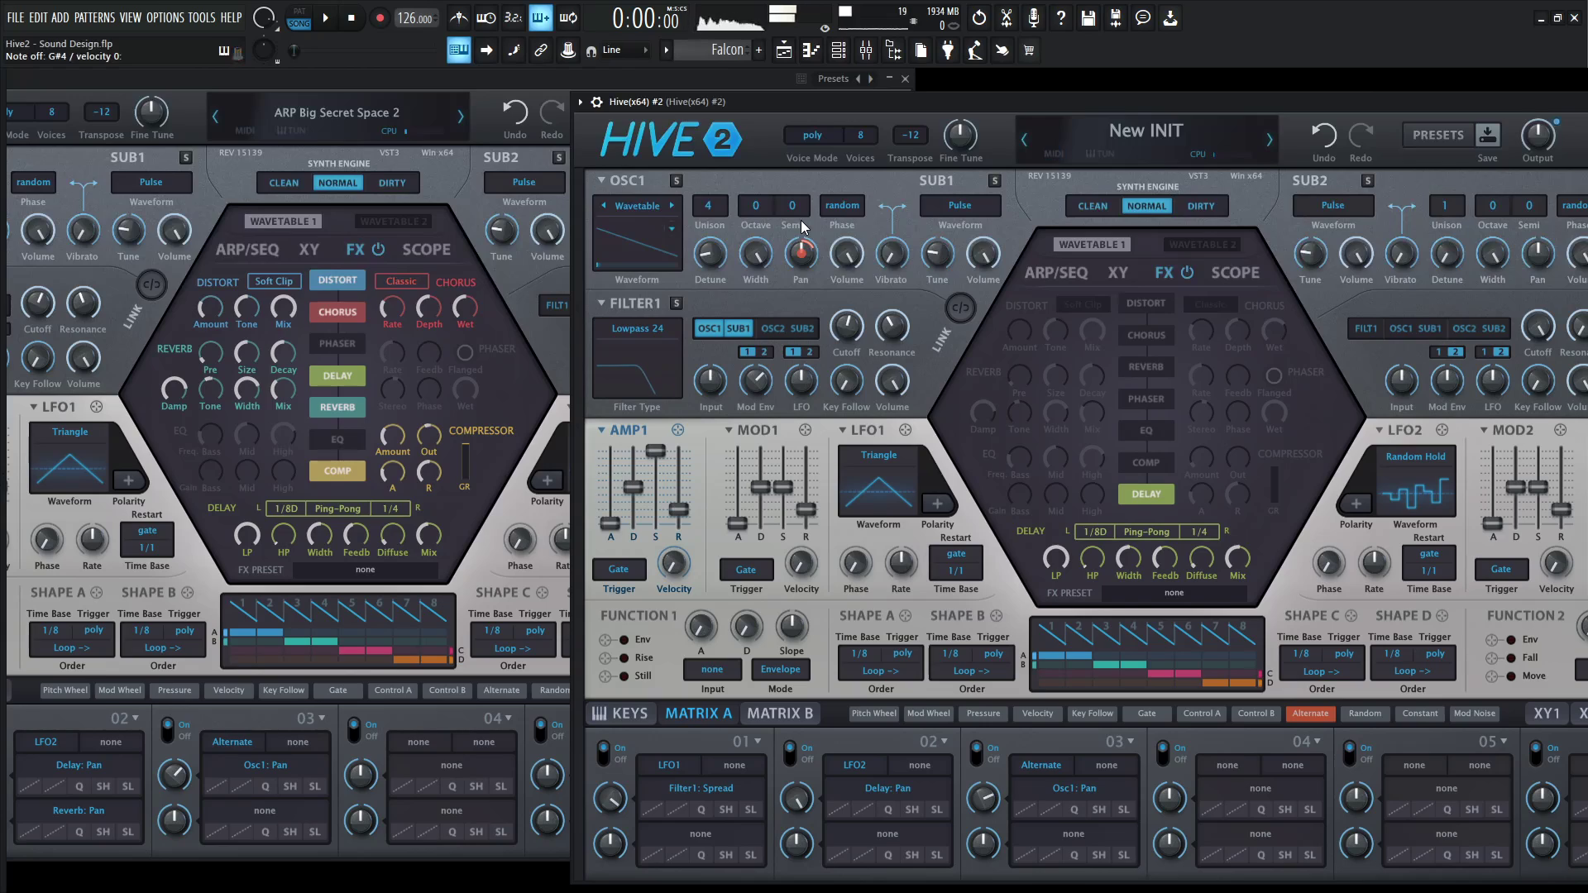
{"action": "key", "text": "y"}
{"action": "key", "text": "3"}
Step: Play more notes to audition, then bring the reference ARP Big Secret Space 2 instance forward
{"action": "key", "text": "s"}
{"action": "key", "text": "e"}
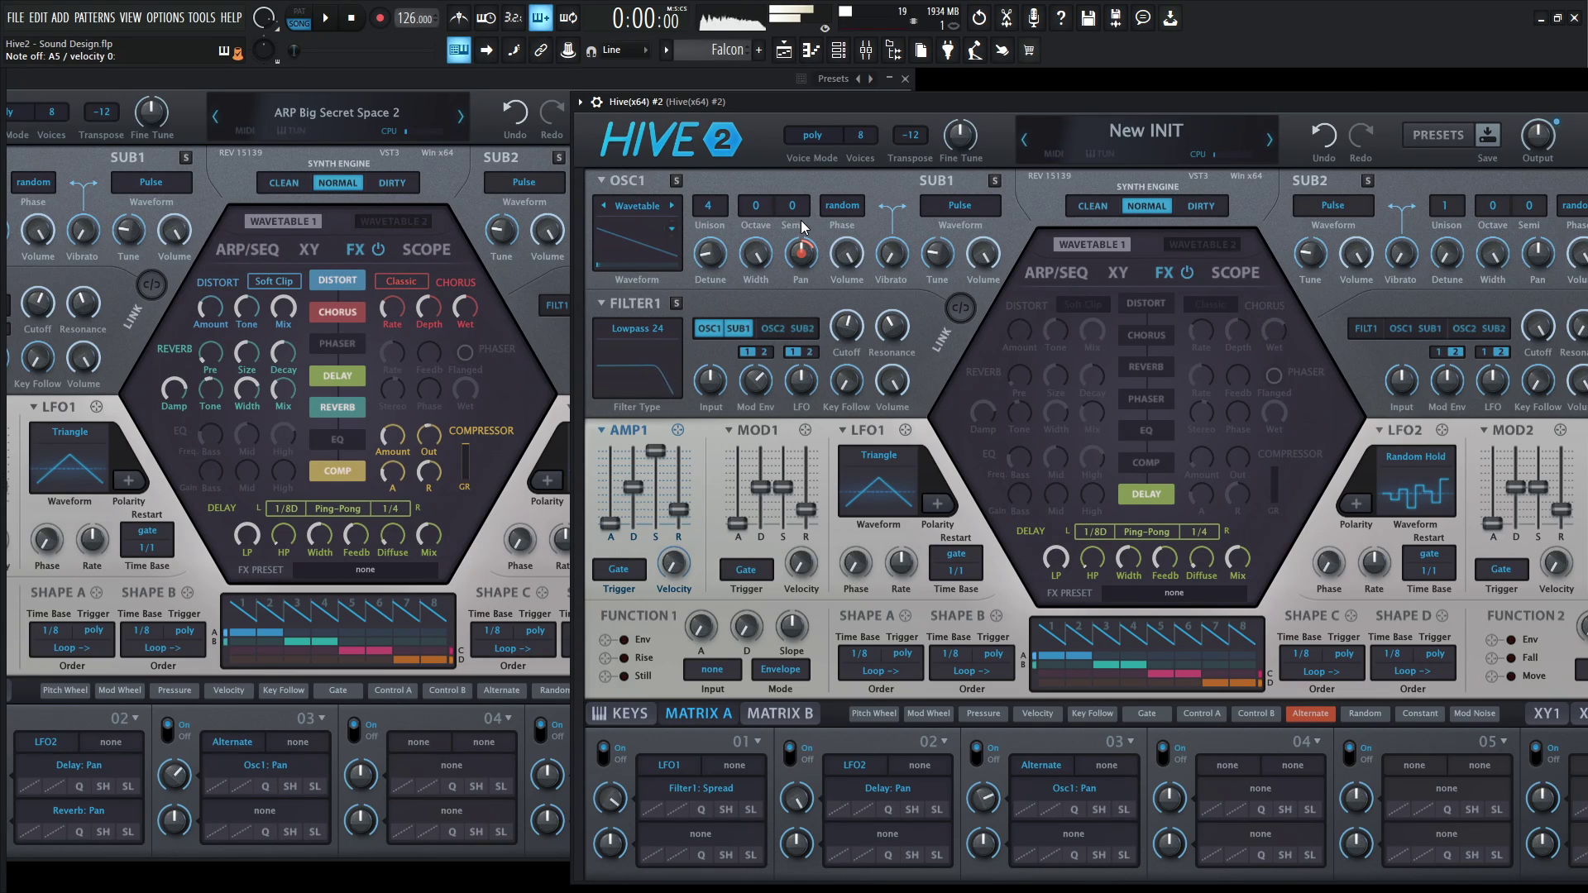
{"action": "key", "text": "5"}
{"action": "key", "text": "3"}
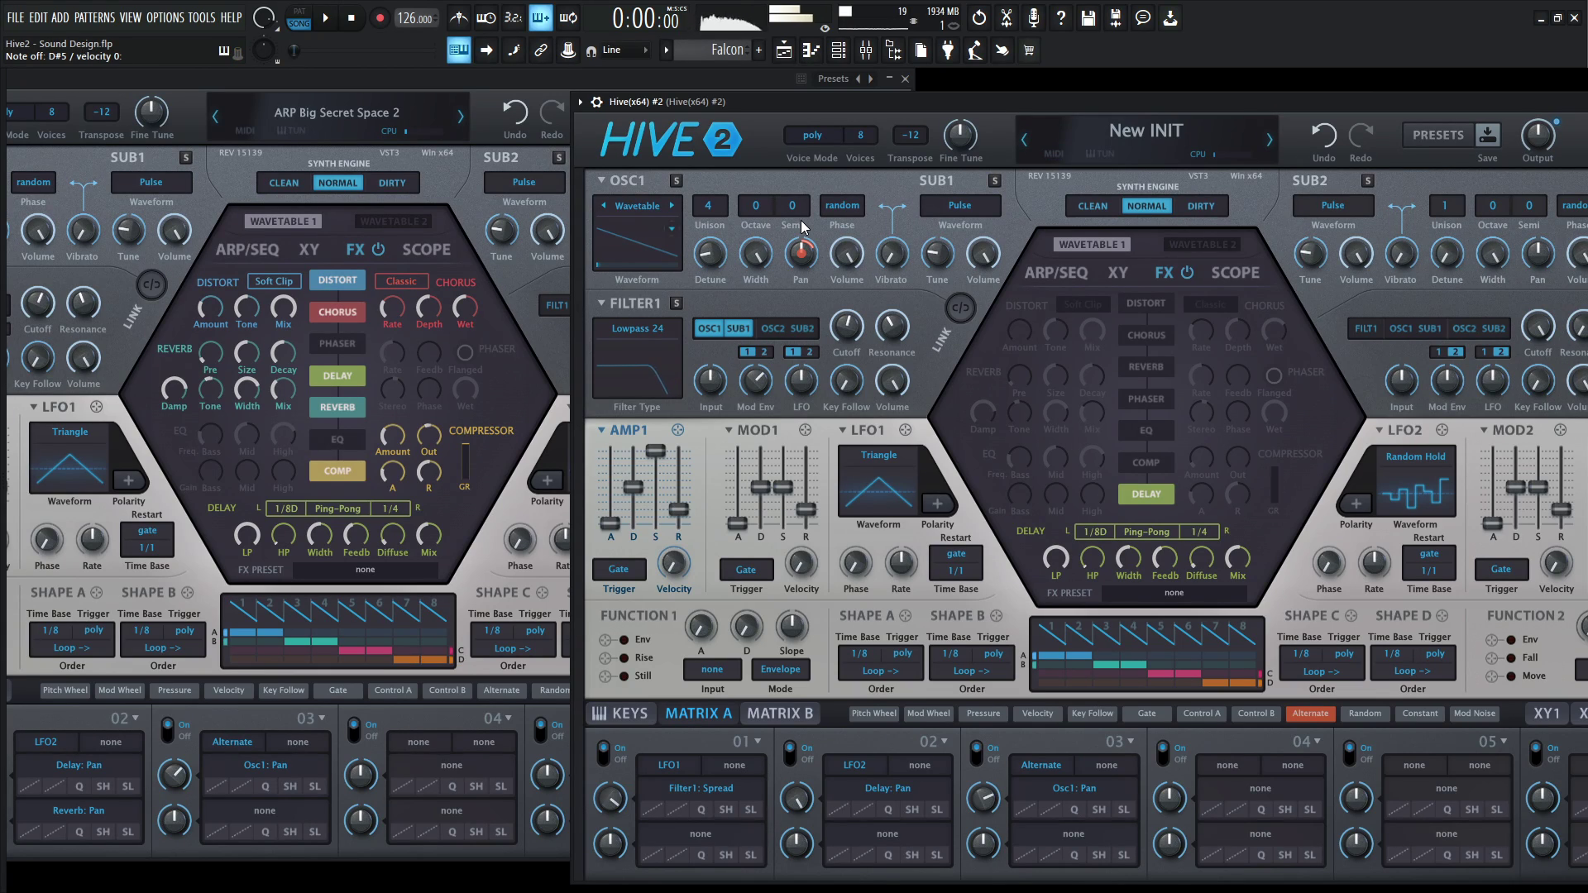
{"action": "key", "text": "2"}
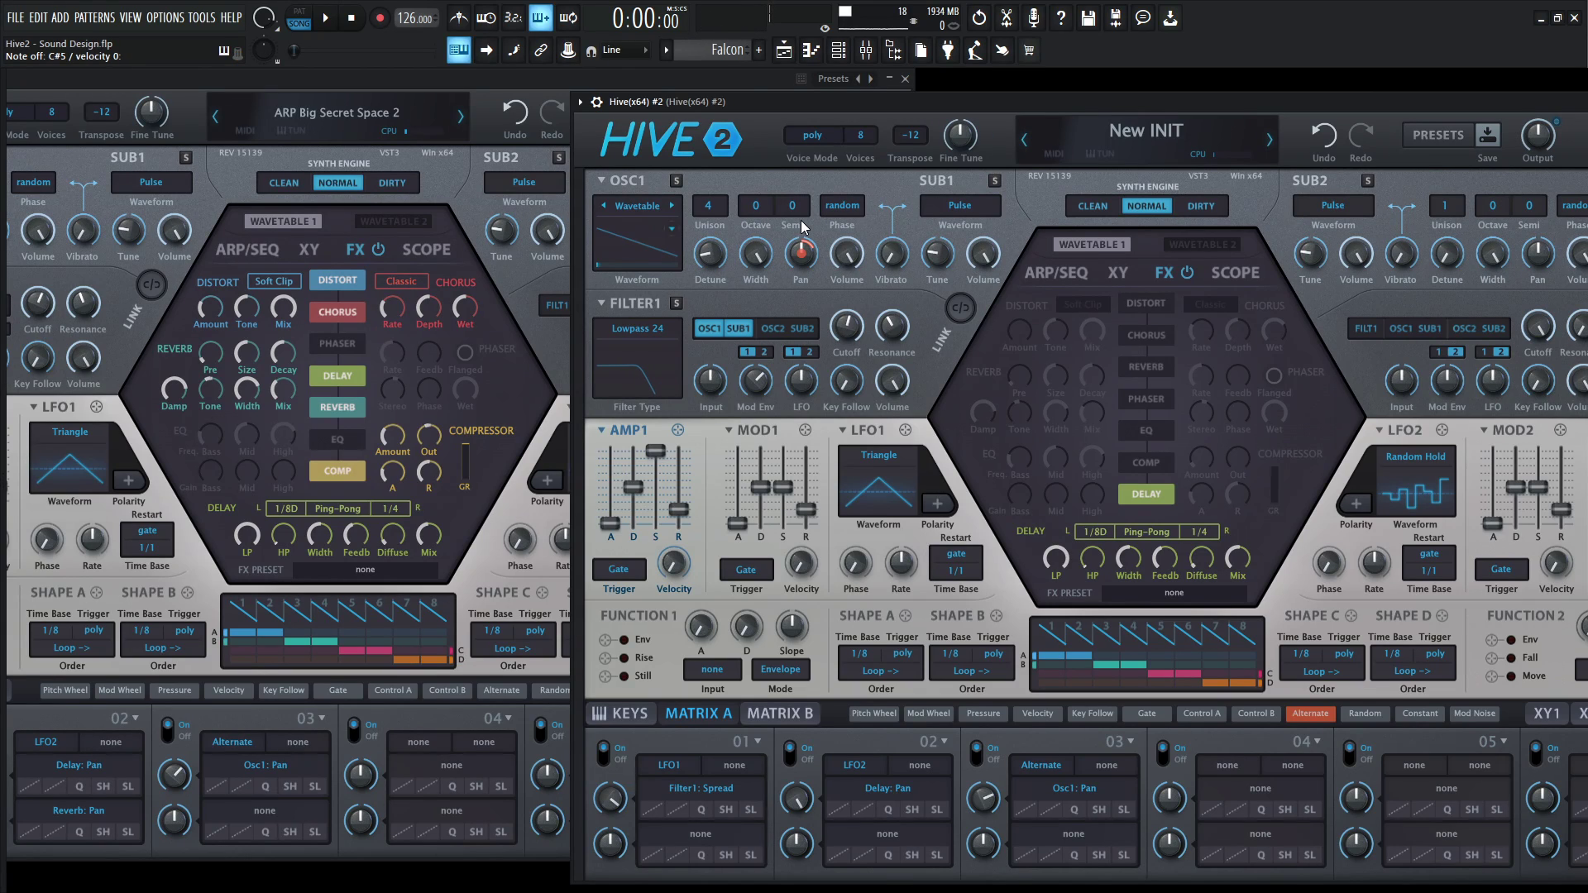
{"action": "left_click", "coordinate": [418, 82]}
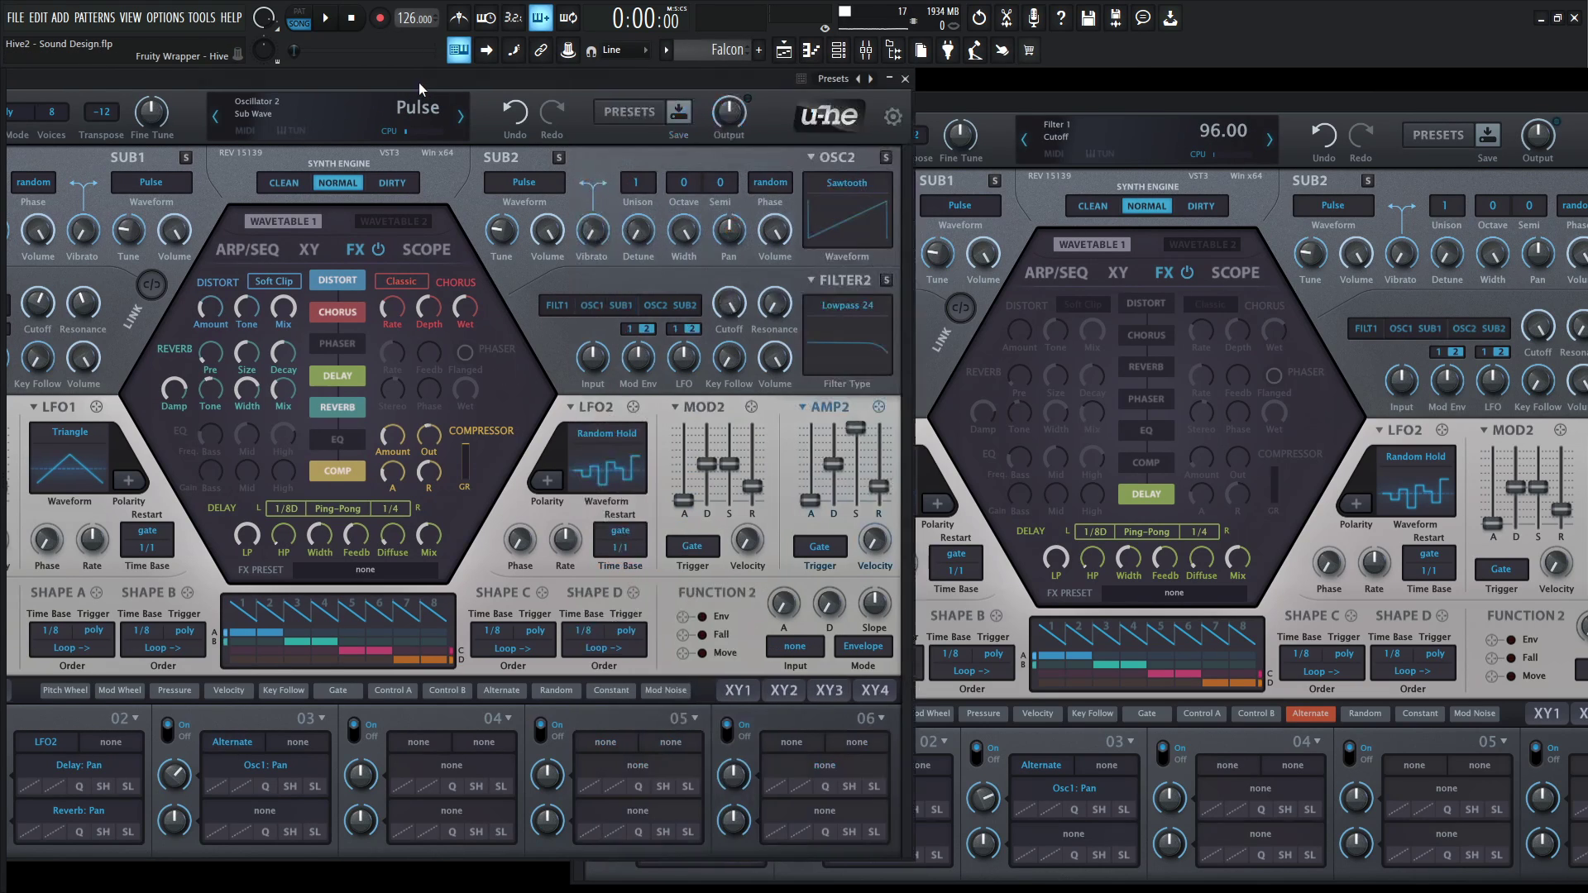
Step: Bring the new patch window forward and switch on Reverb
{"action": "left_click_drag", "start_coordinate": [418, 82], "coordinate": [698, 67]}
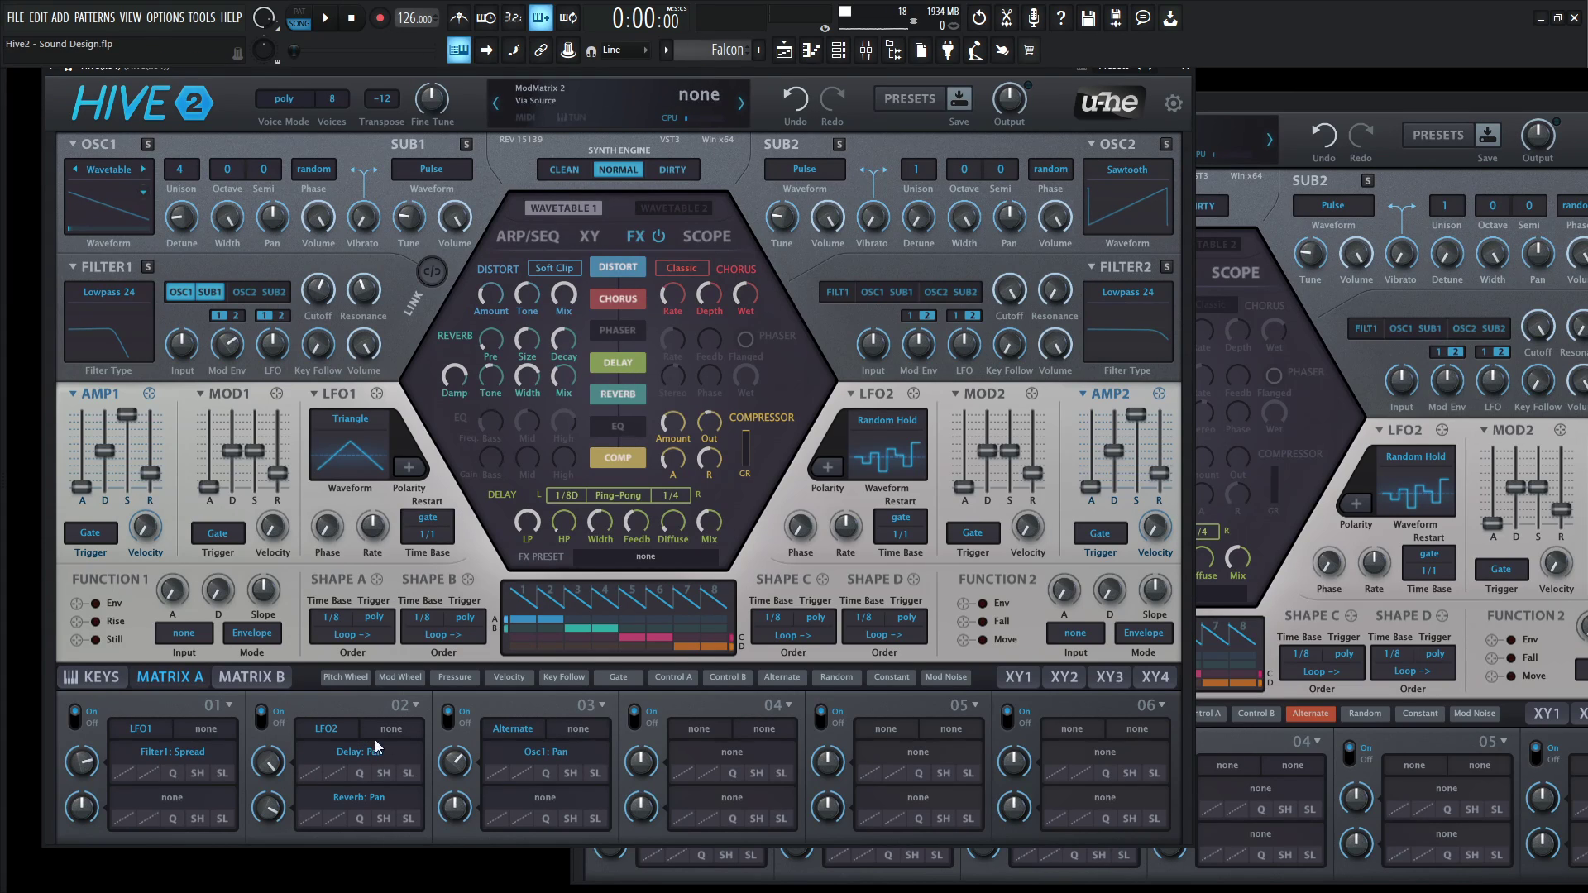
{"action": "left_click_drag", "start_coordinate": [1313, 107], "coordinate": [1178, 86]}
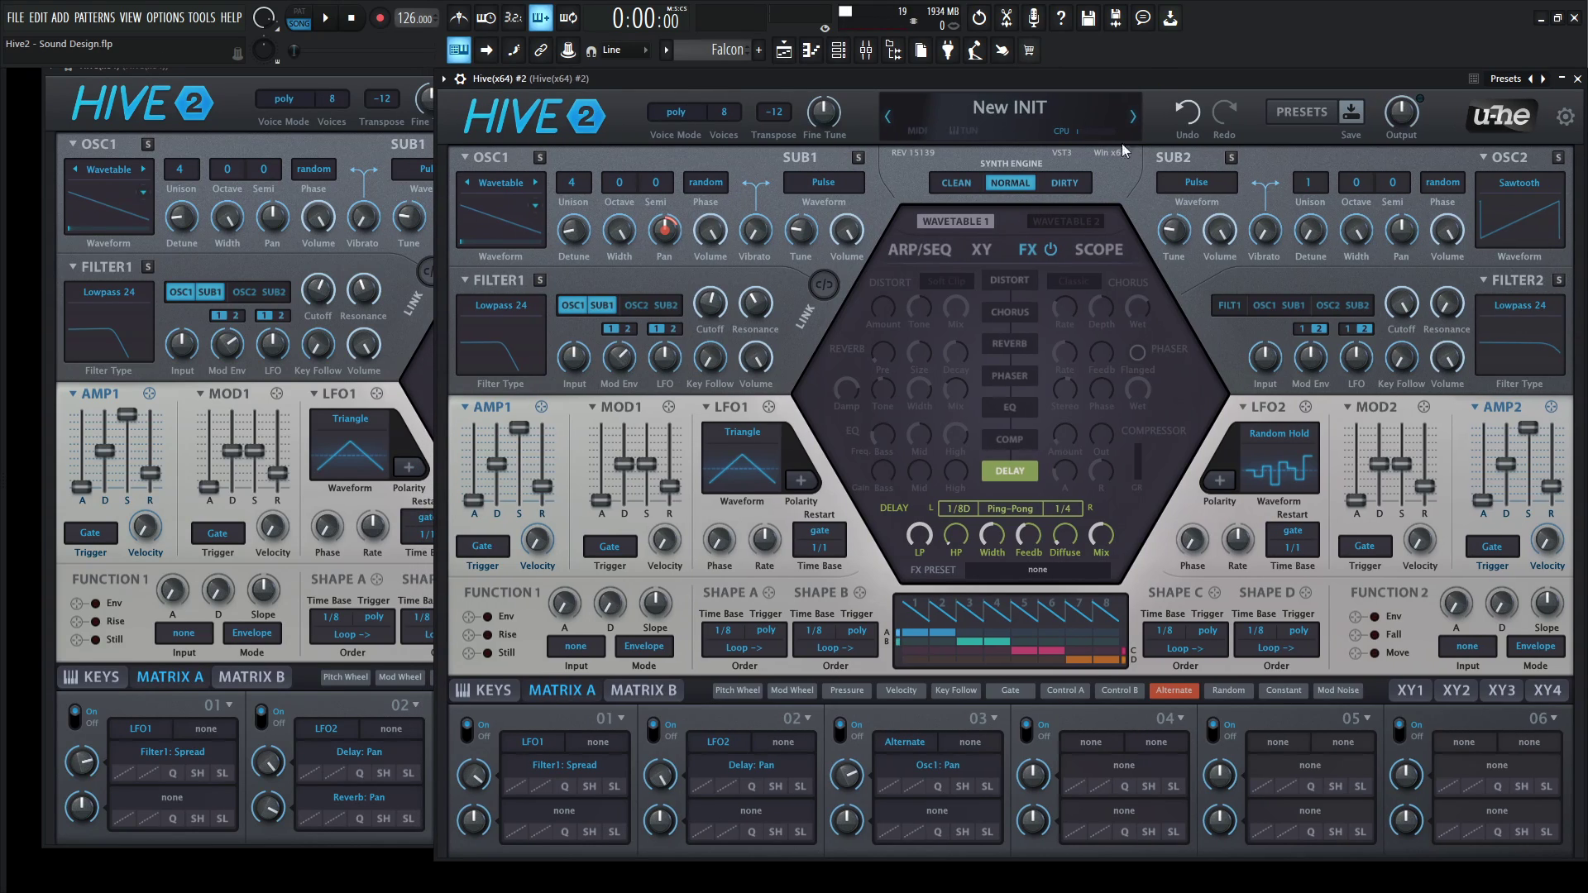
{"action": "left_click", "coordinate": [1023, 345]}
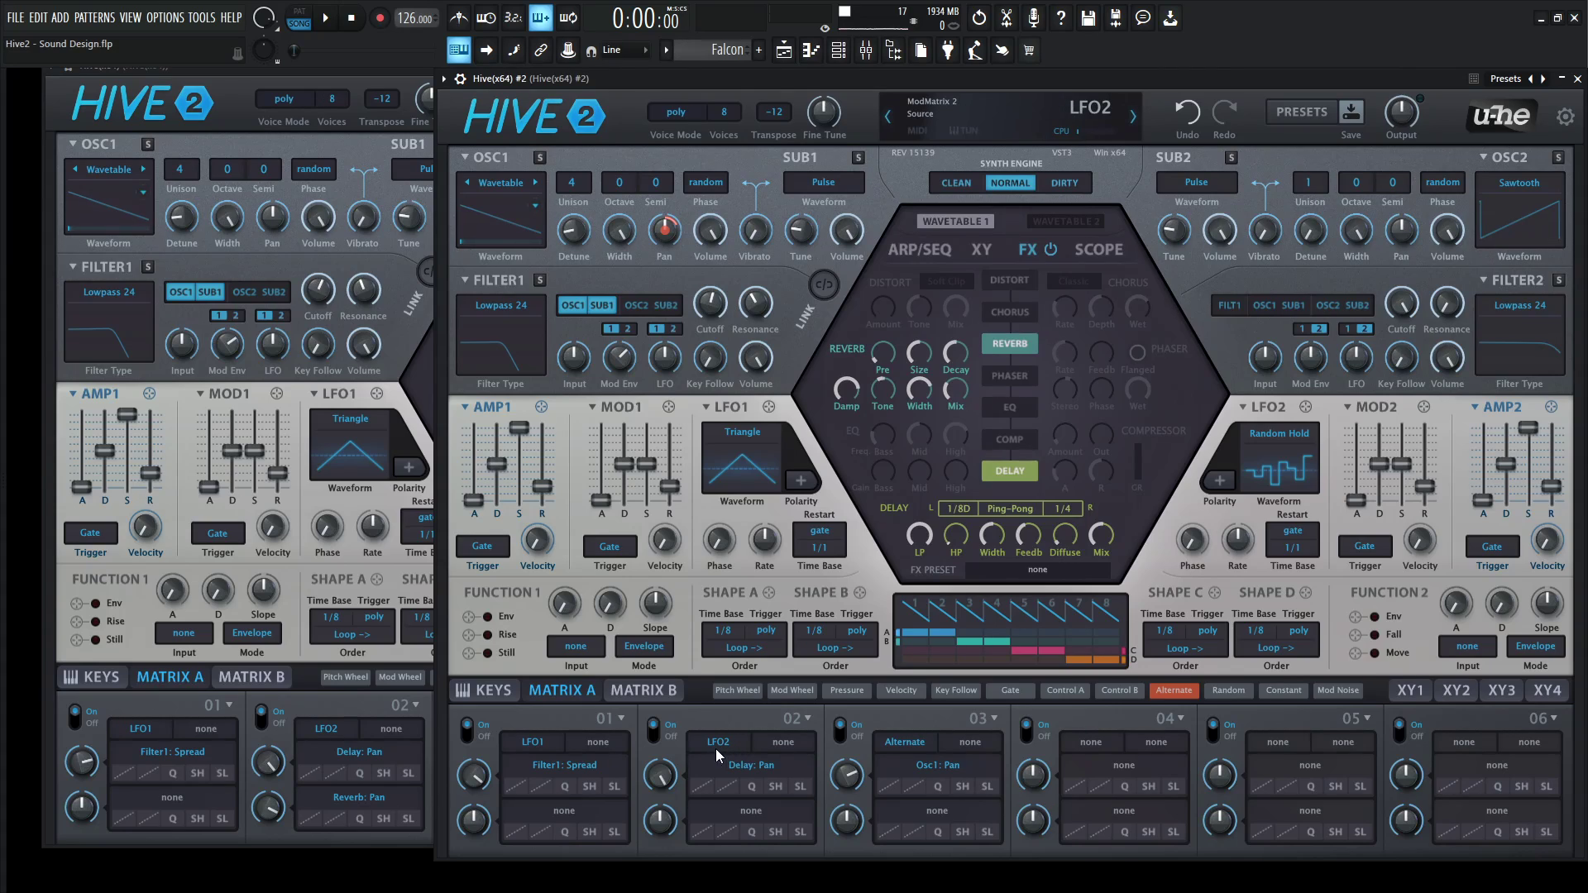
Step: Add Reverb pan as a second target of matrix slot 02 at depth 81
{"action": "left_click", "coordinate": [768, 819]}
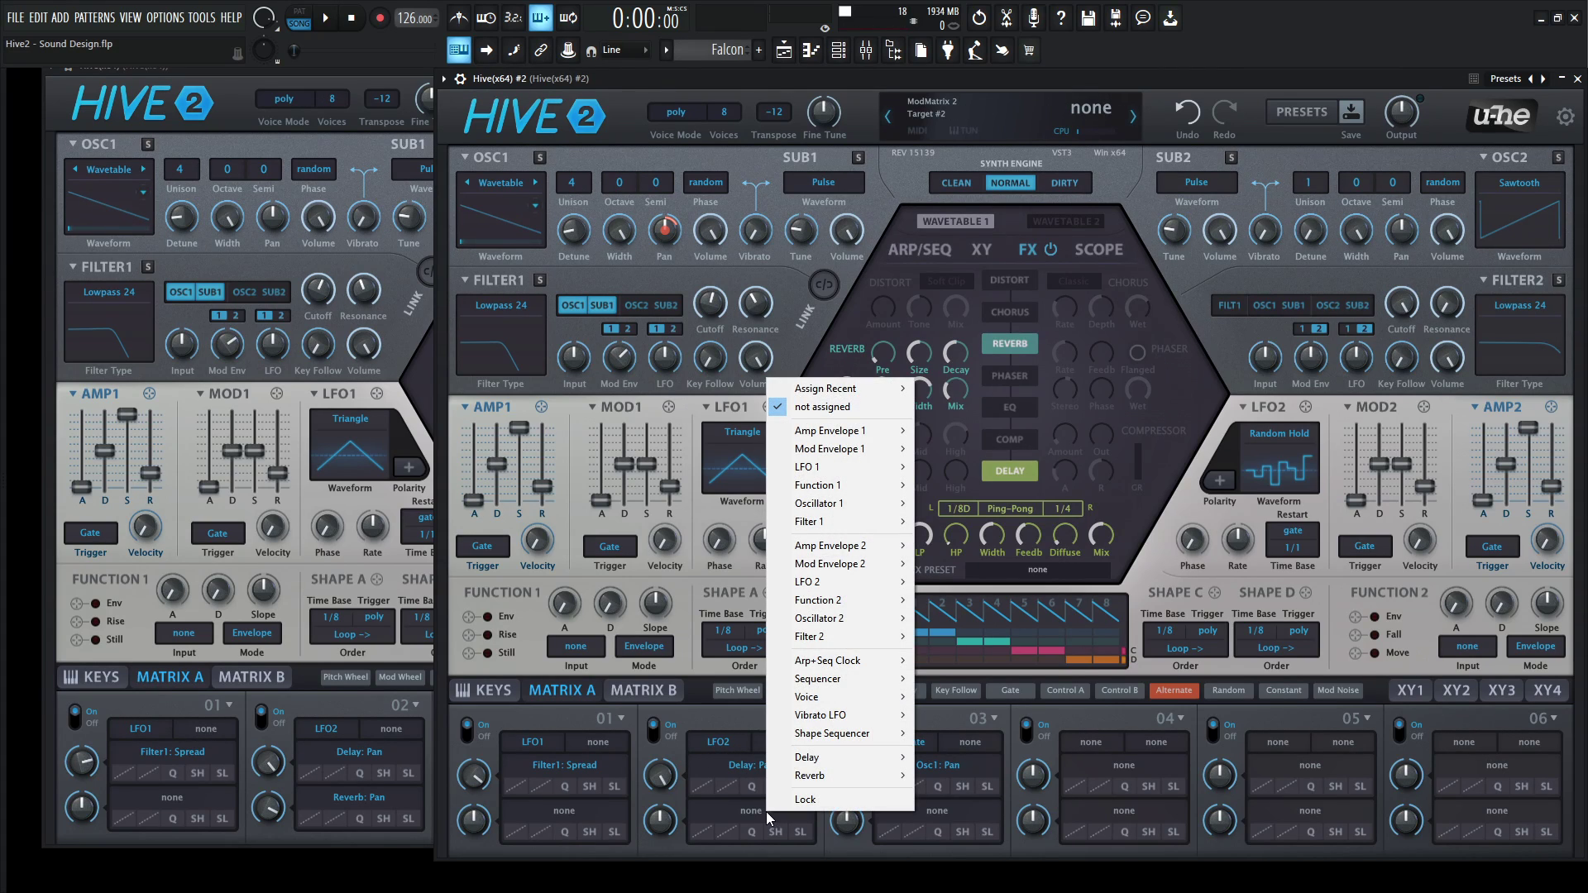
{"action": "mouse_move", "coordinate": [833, 782]}
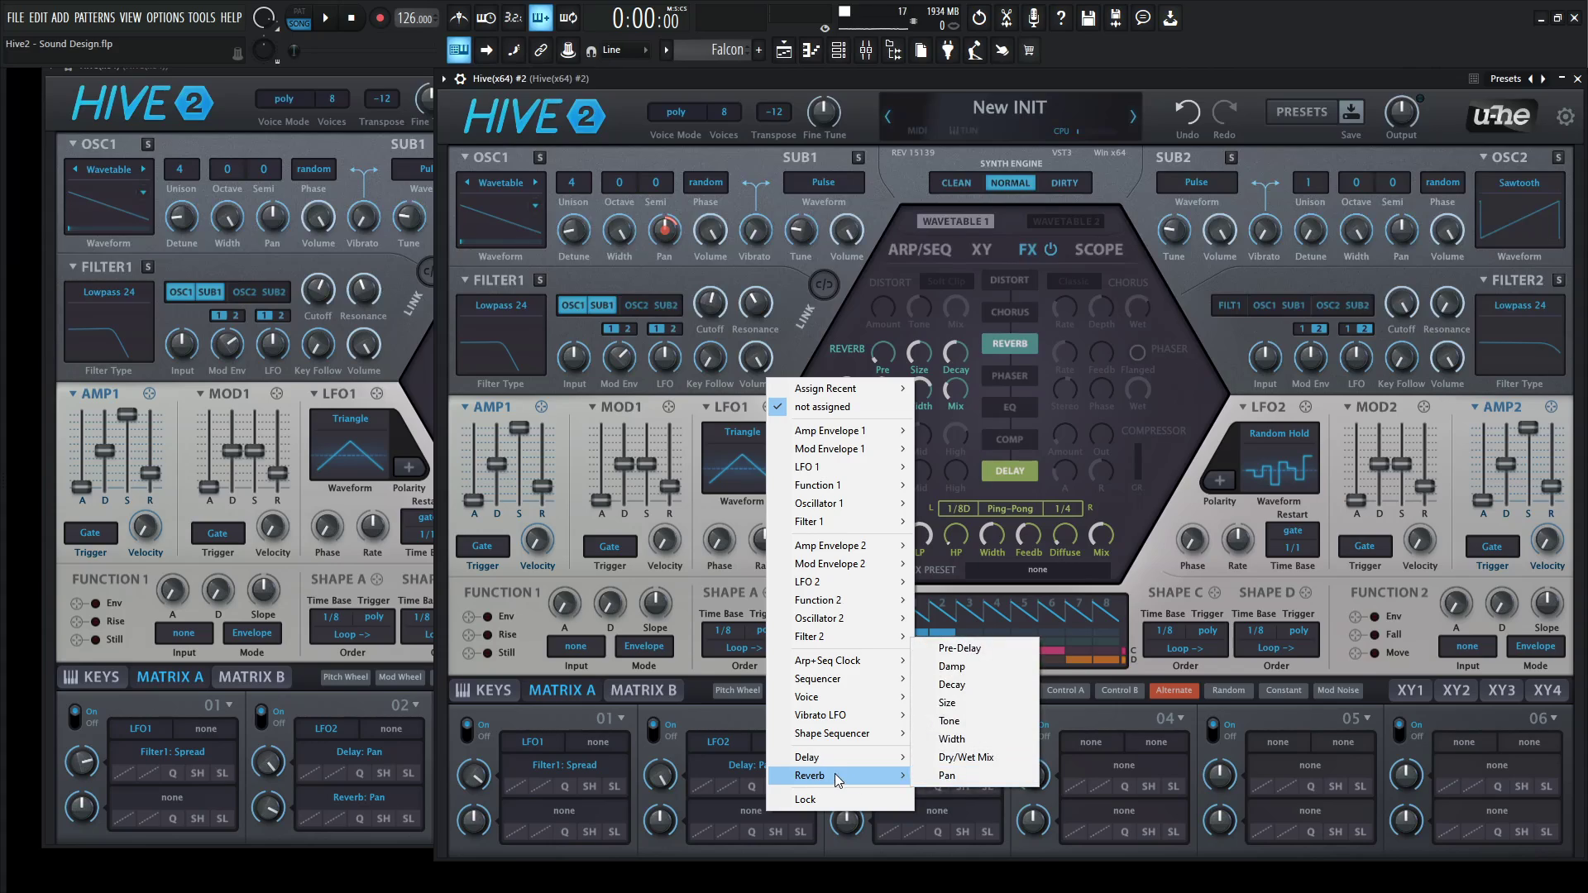
{"action": "left_click", "coordinate": [988, 778]}
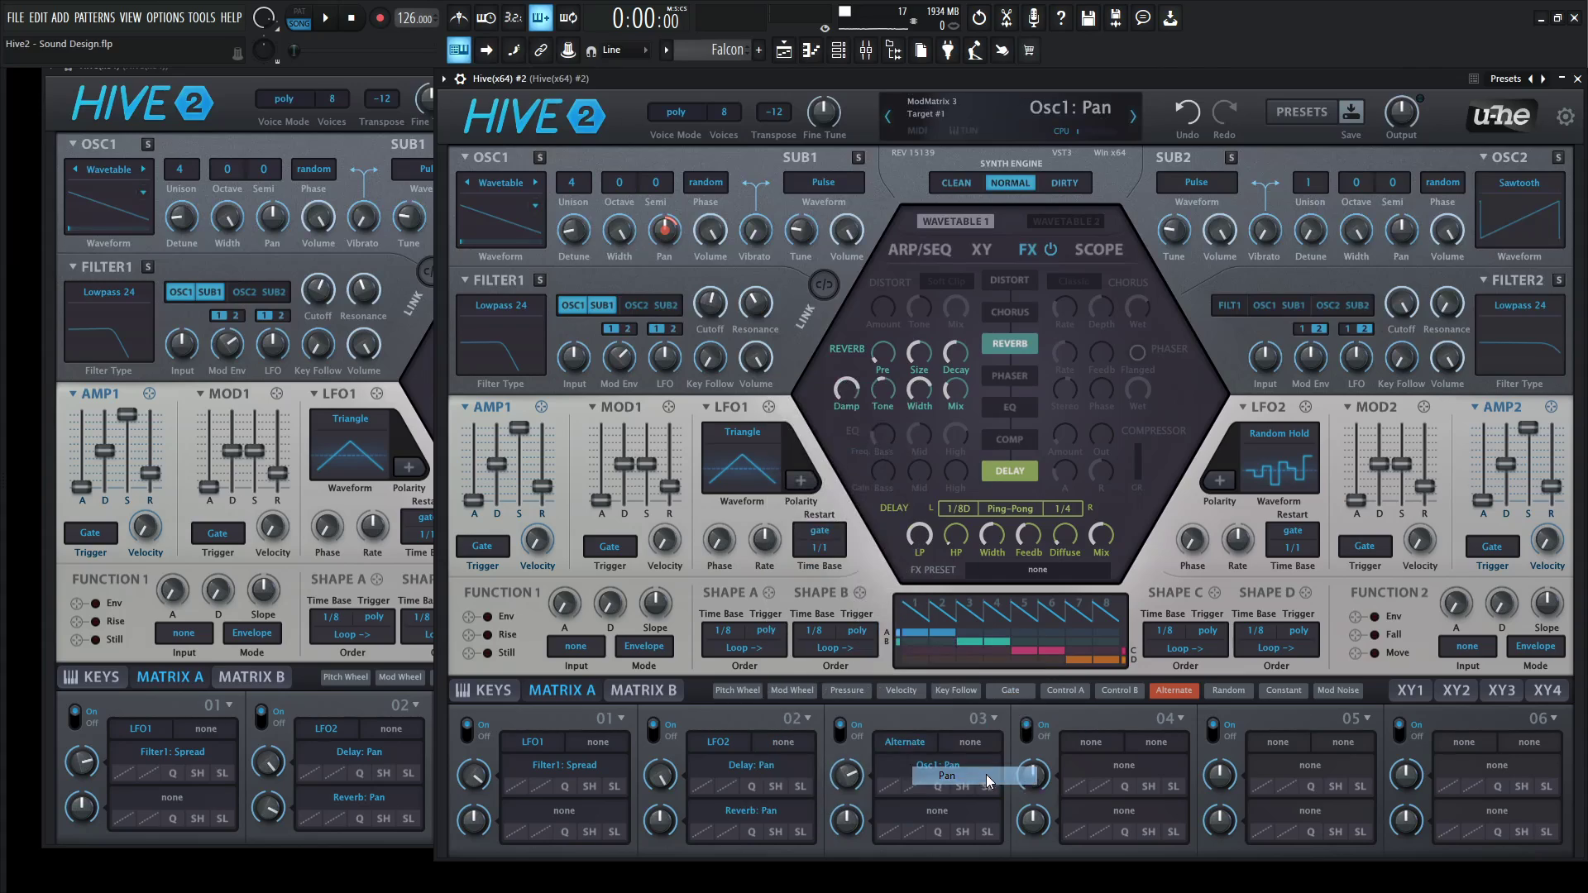
{"action": "left_click_drag", "start_coordinate": [666, 827], "coordinate": [665, 733]}
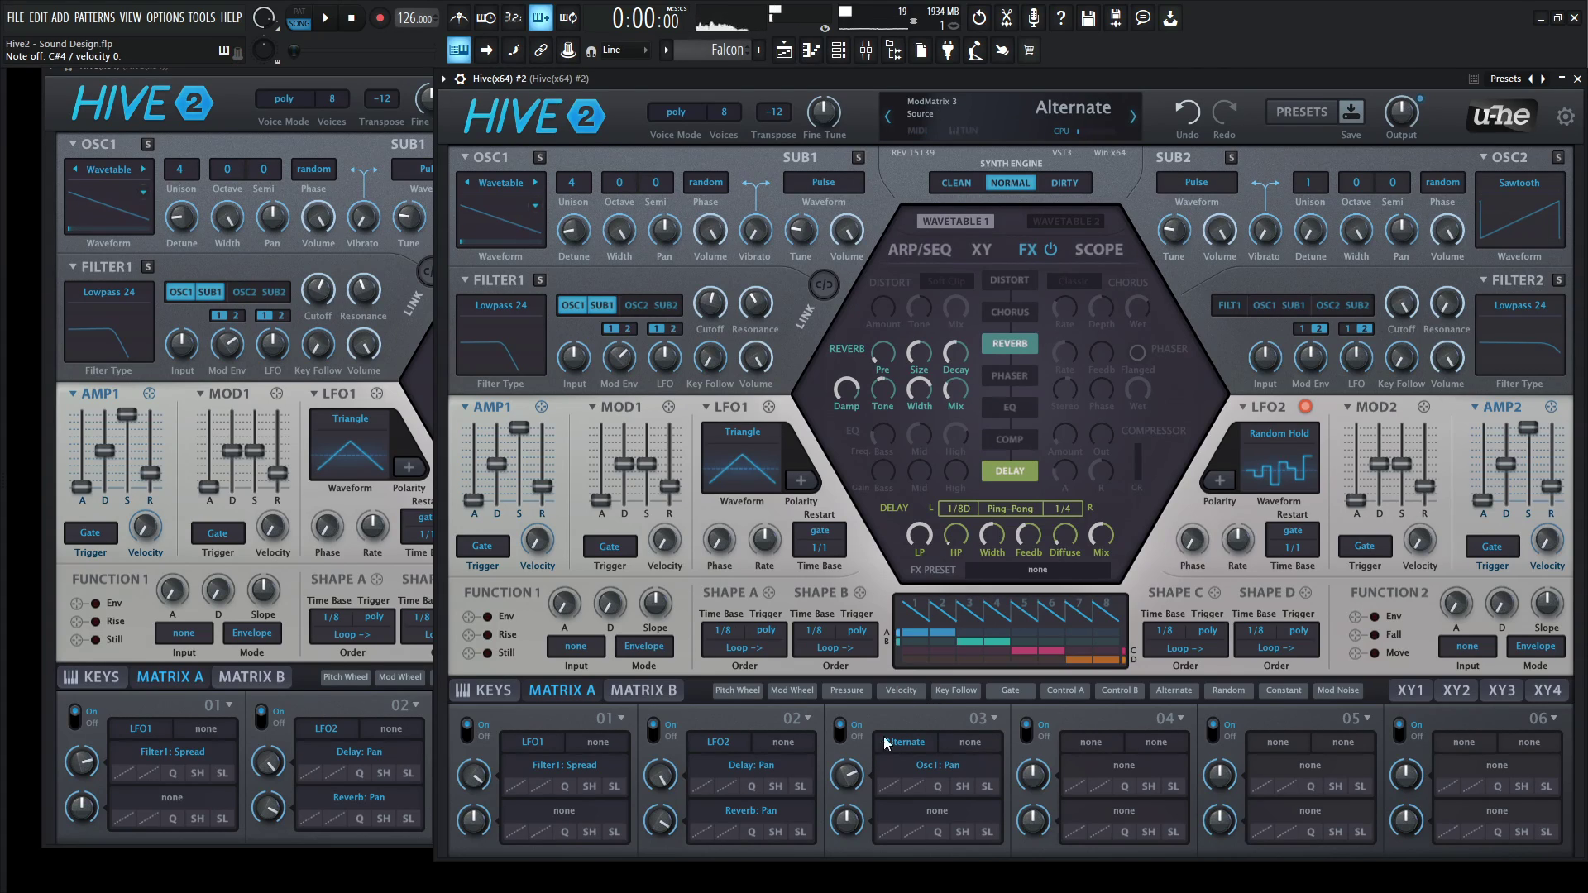
Step: Switch on Distortion with amount 13 and rearrange the two Hive windows
{"action": "left_click", "coordinate": [1024, 282]}
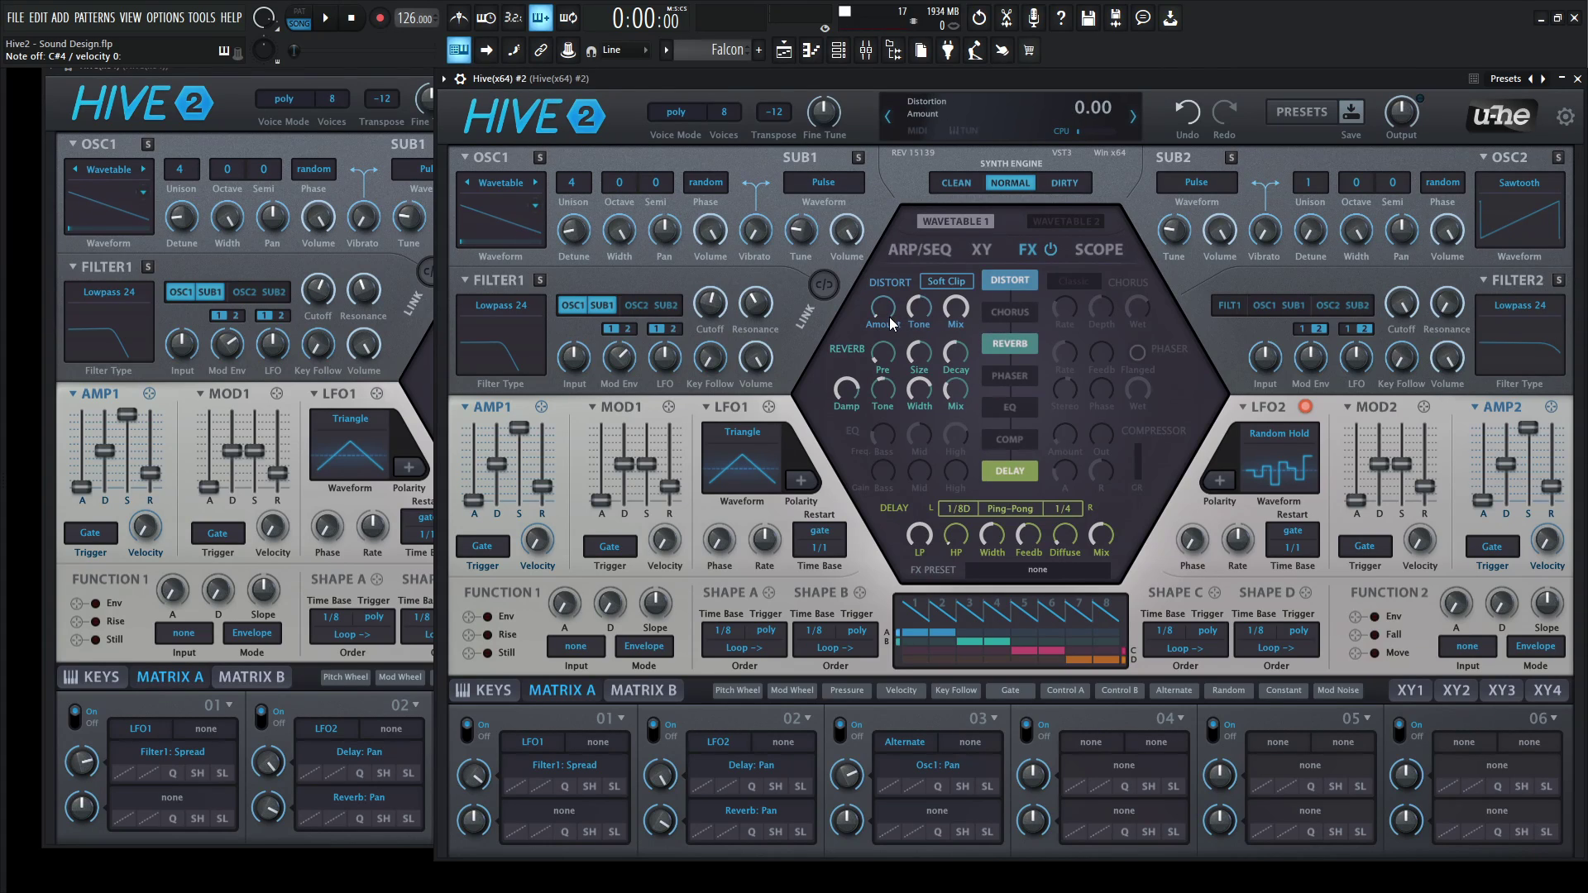
{"action": "left_click_drag", "start_coordinate": [889, 318], "coordinate": [896, 271]}
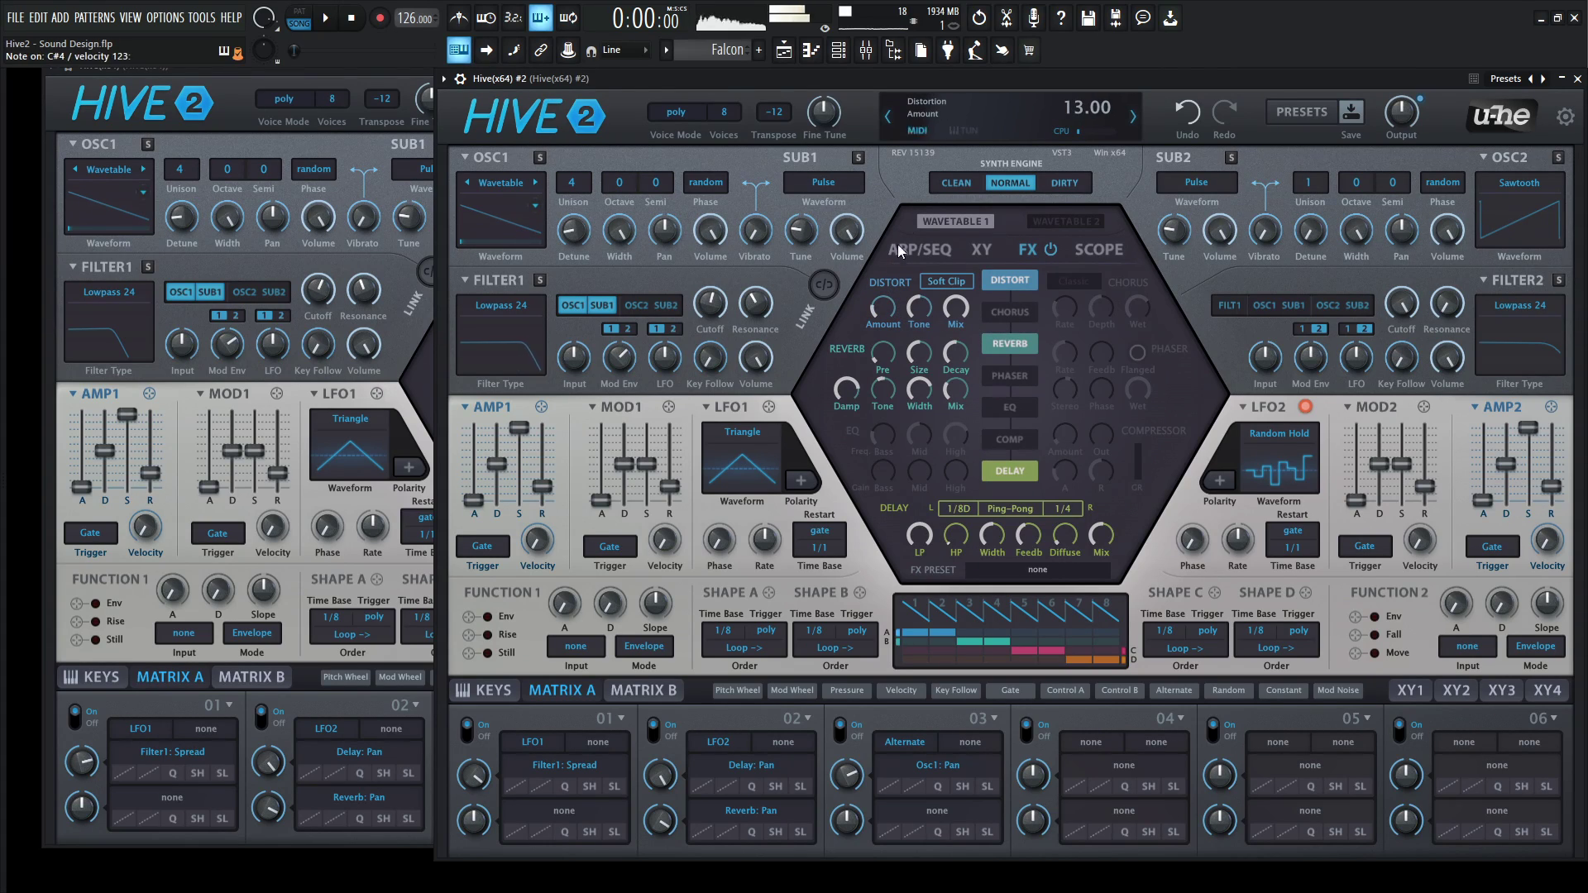
{"action": "left_click_drag", "start_coordinate": [880, 83], "coordinate": [1062, 84]}
{"action": "left_click", "coordinate": [624, 71]}
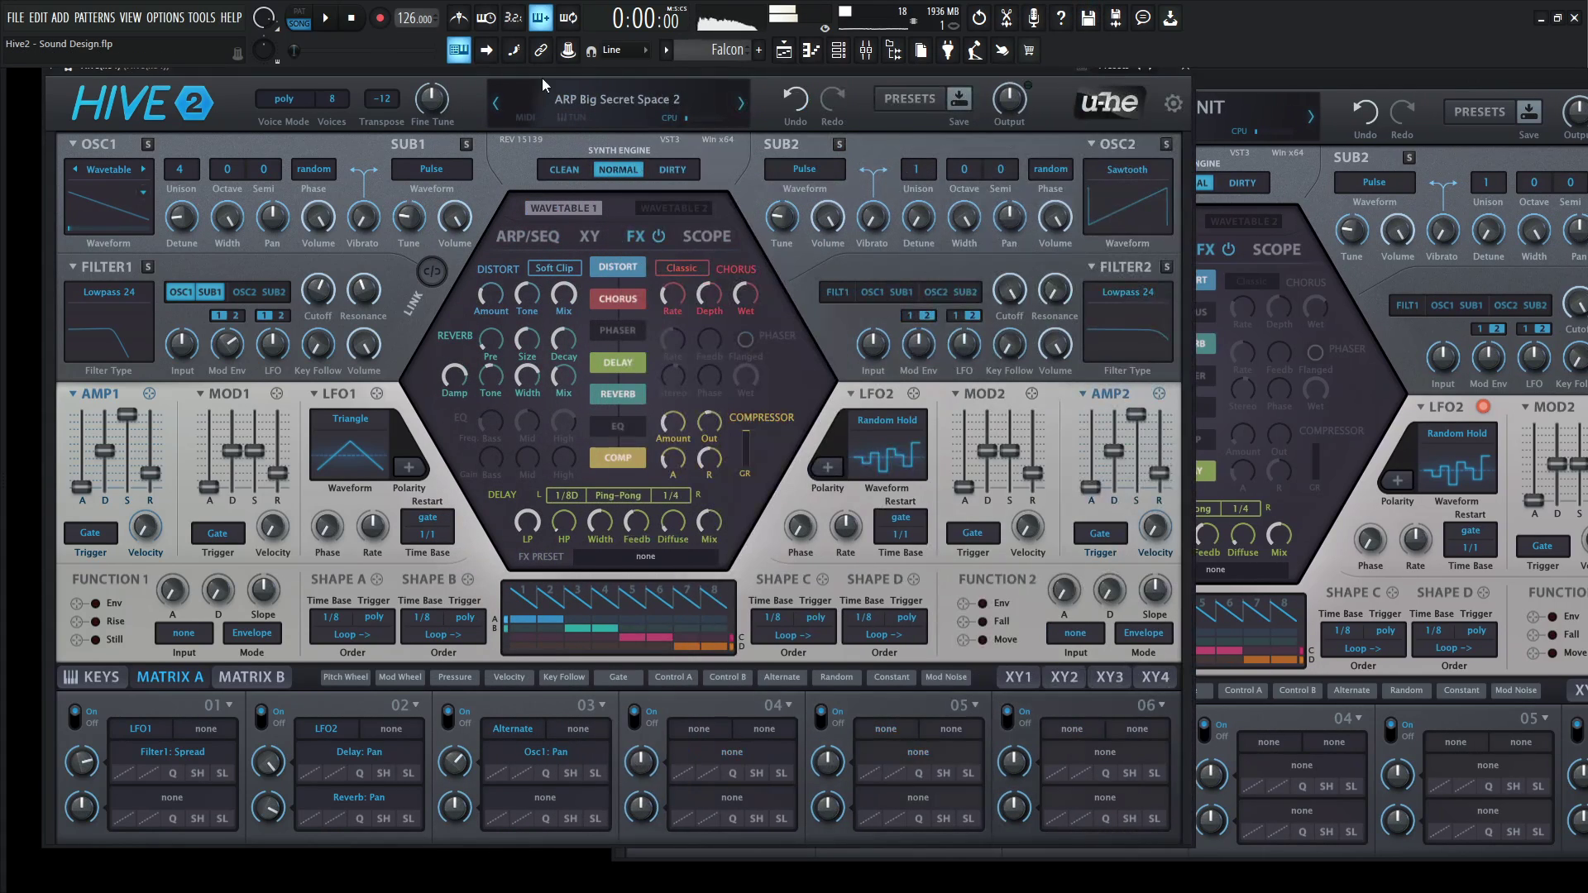
{"action": "left_click_drag", "start_coordinate": [673, 75], "coordinate": [446, 93]}
Step: Enable Chorus with wet at 47 and move Delay to follow it
{"action": "left_click", "coordinate": [1196, 314]}
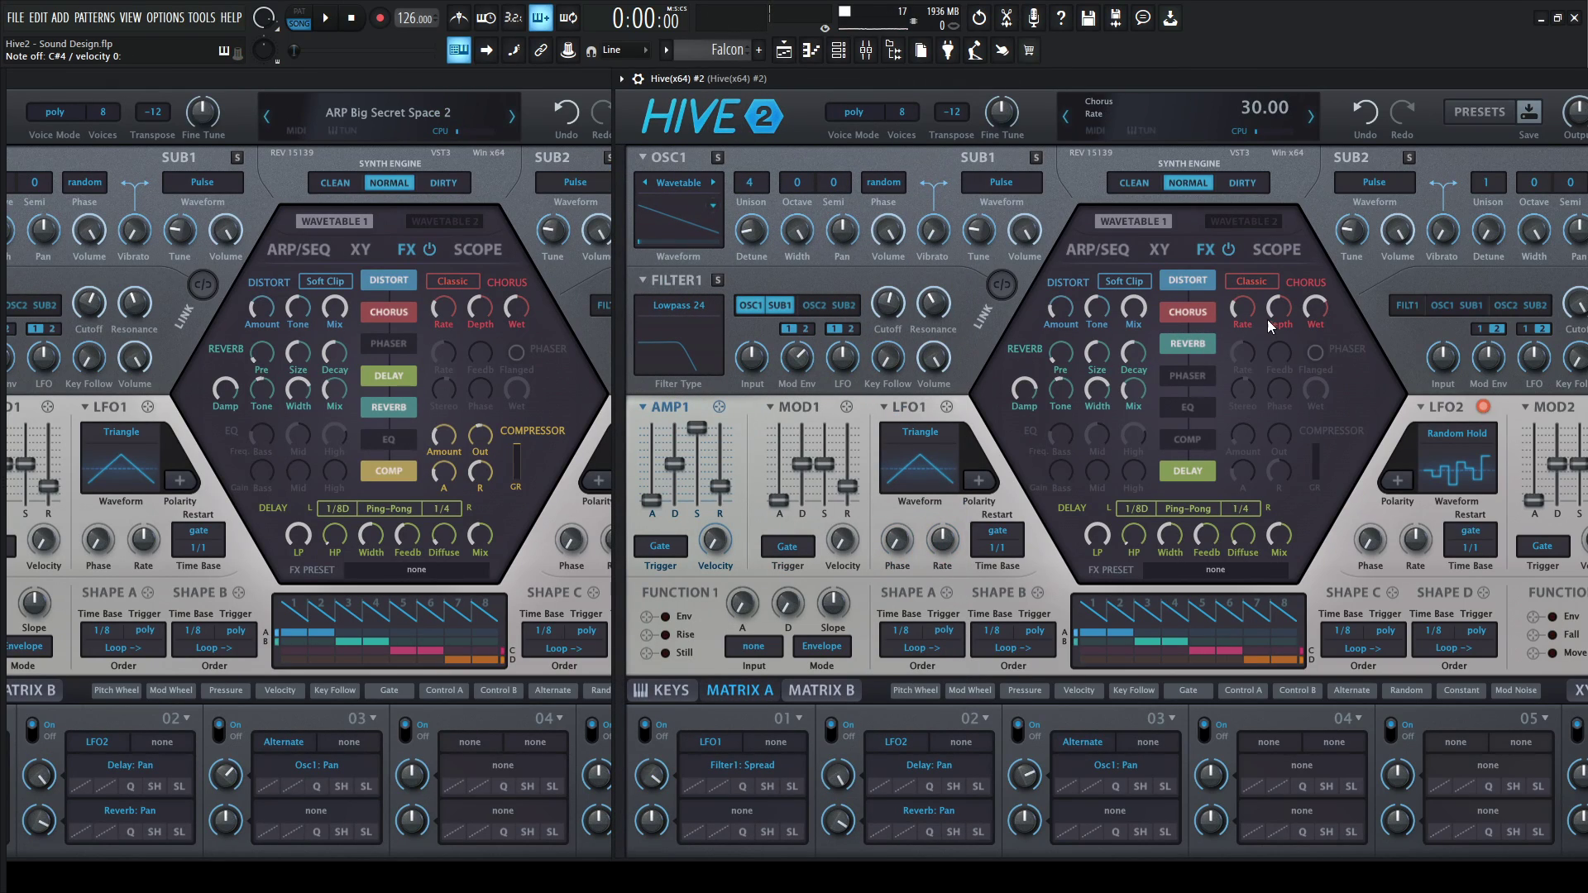
{"action": "left_click_drag", "start_coordinate": [1315, 315], "coordinate": [1320, 374]}
{"action": "left_click_drag", "start_coordinate": [1203, 470], "coordinate": [1193, 356]}
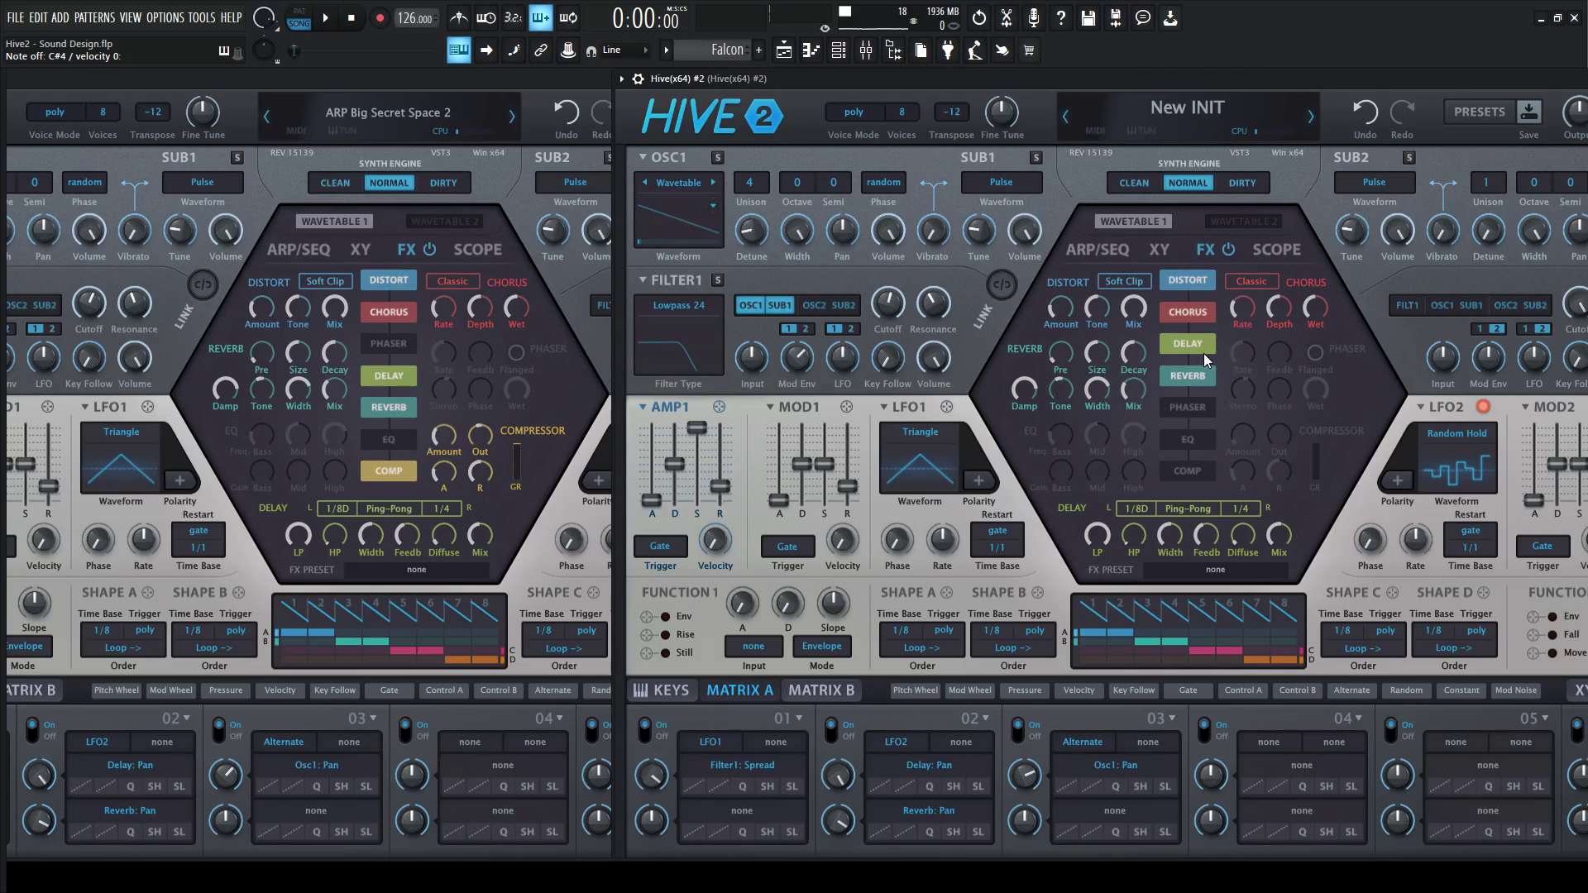
Step: Enable Compressor with amount 29 and raise Distortion amount to about 20
{"action": "left_click", "coordinate": [1199, 475]}
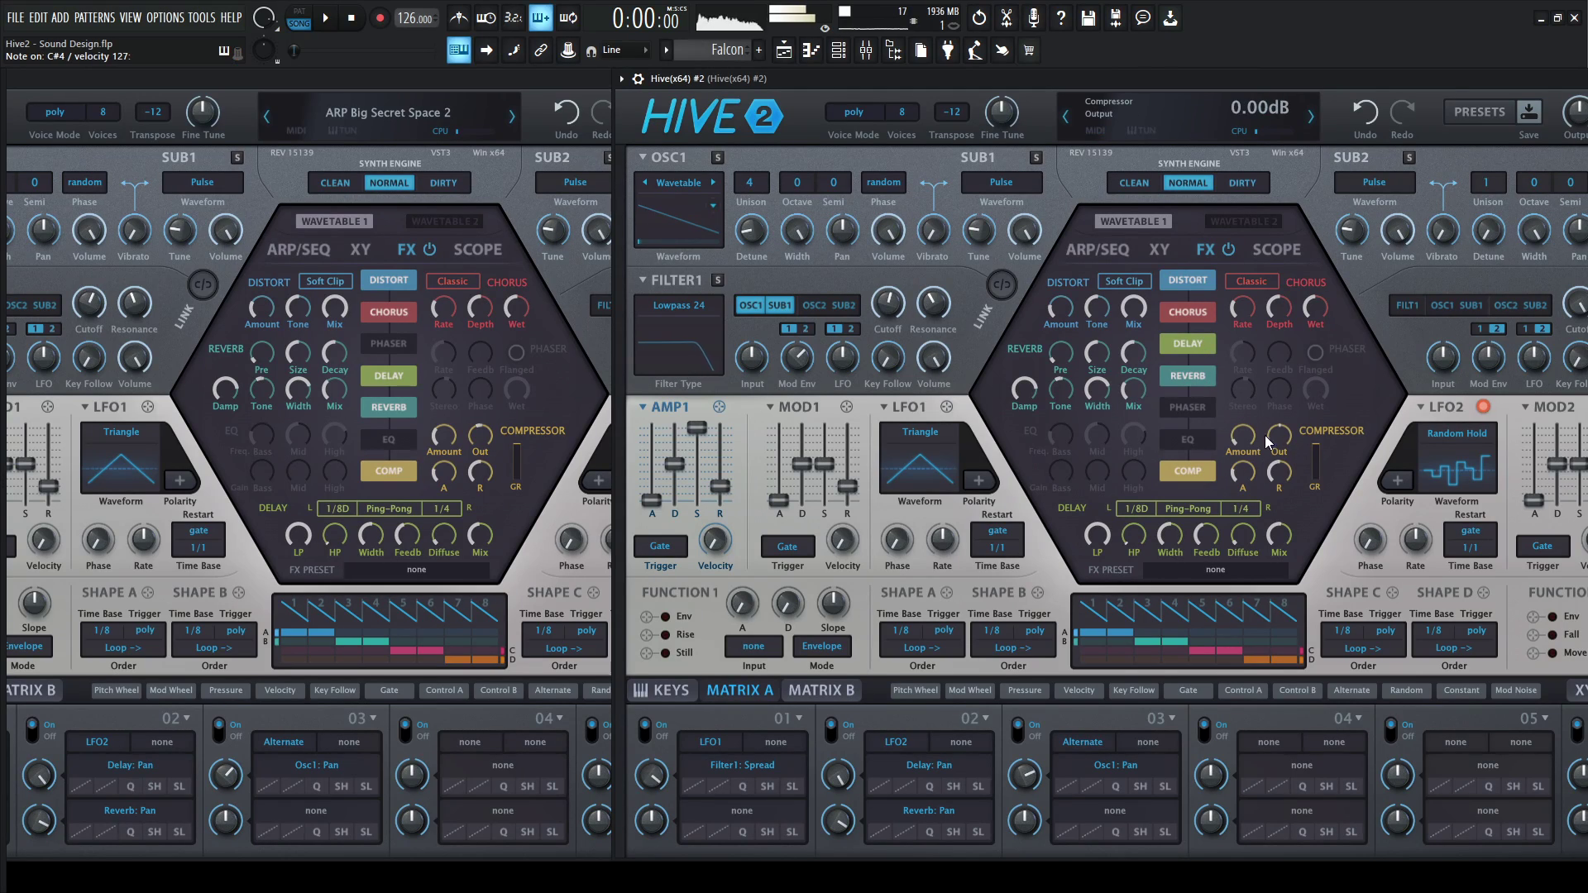
{"action": "left_click_drag", "start_coordinate": [1250, 440], "coordinate": [1247, 403]}
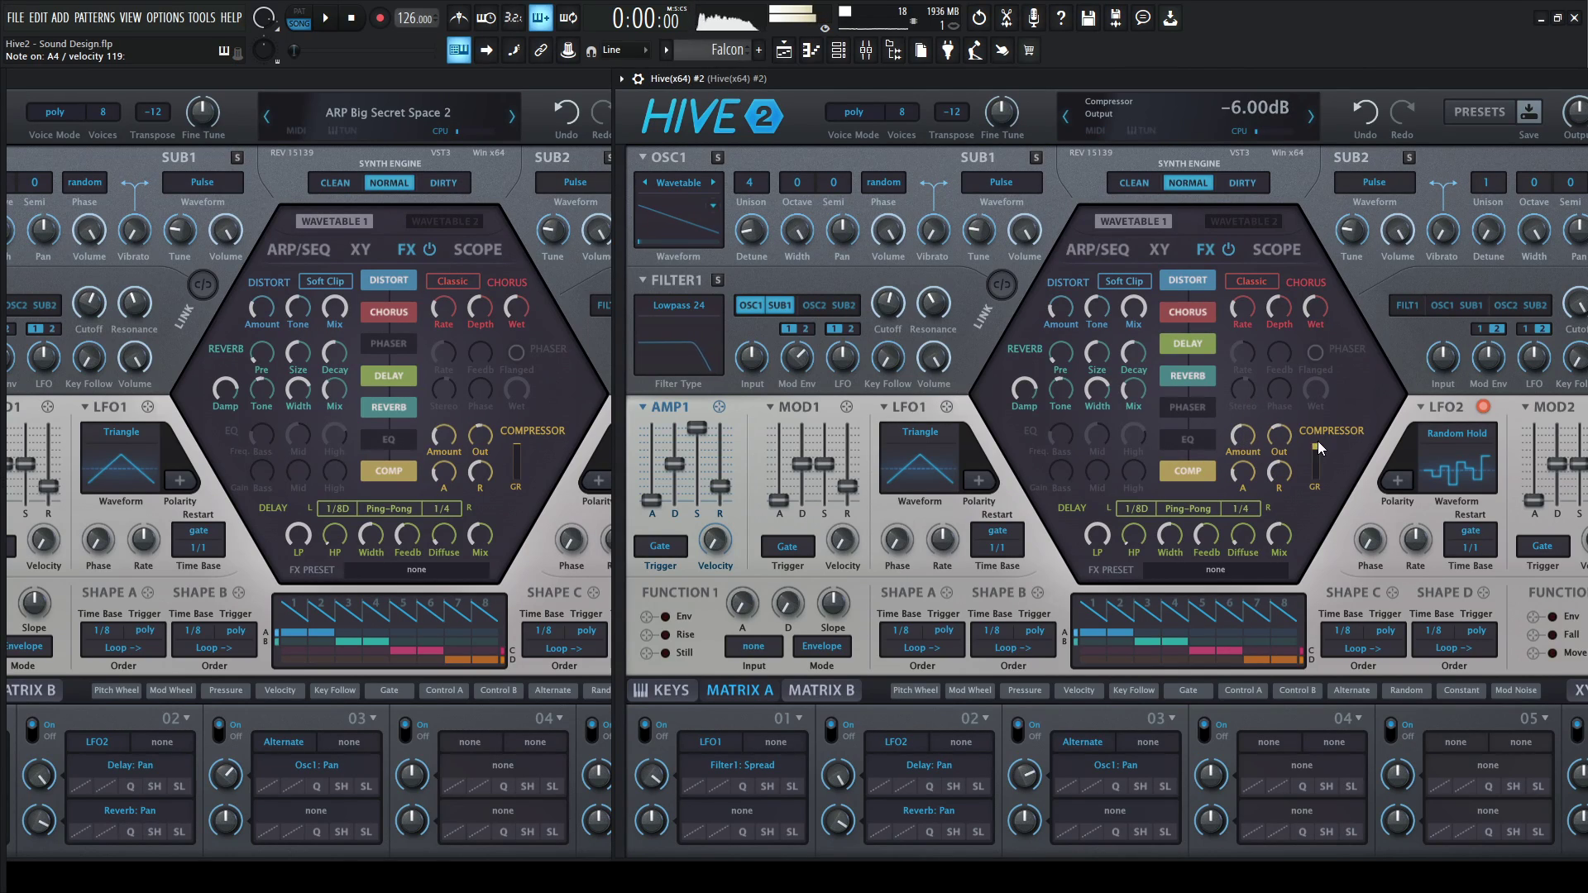
{"action": "left_click_drag", "start_coordinate": [1074, 311], "coordinate": [1067, 286]}
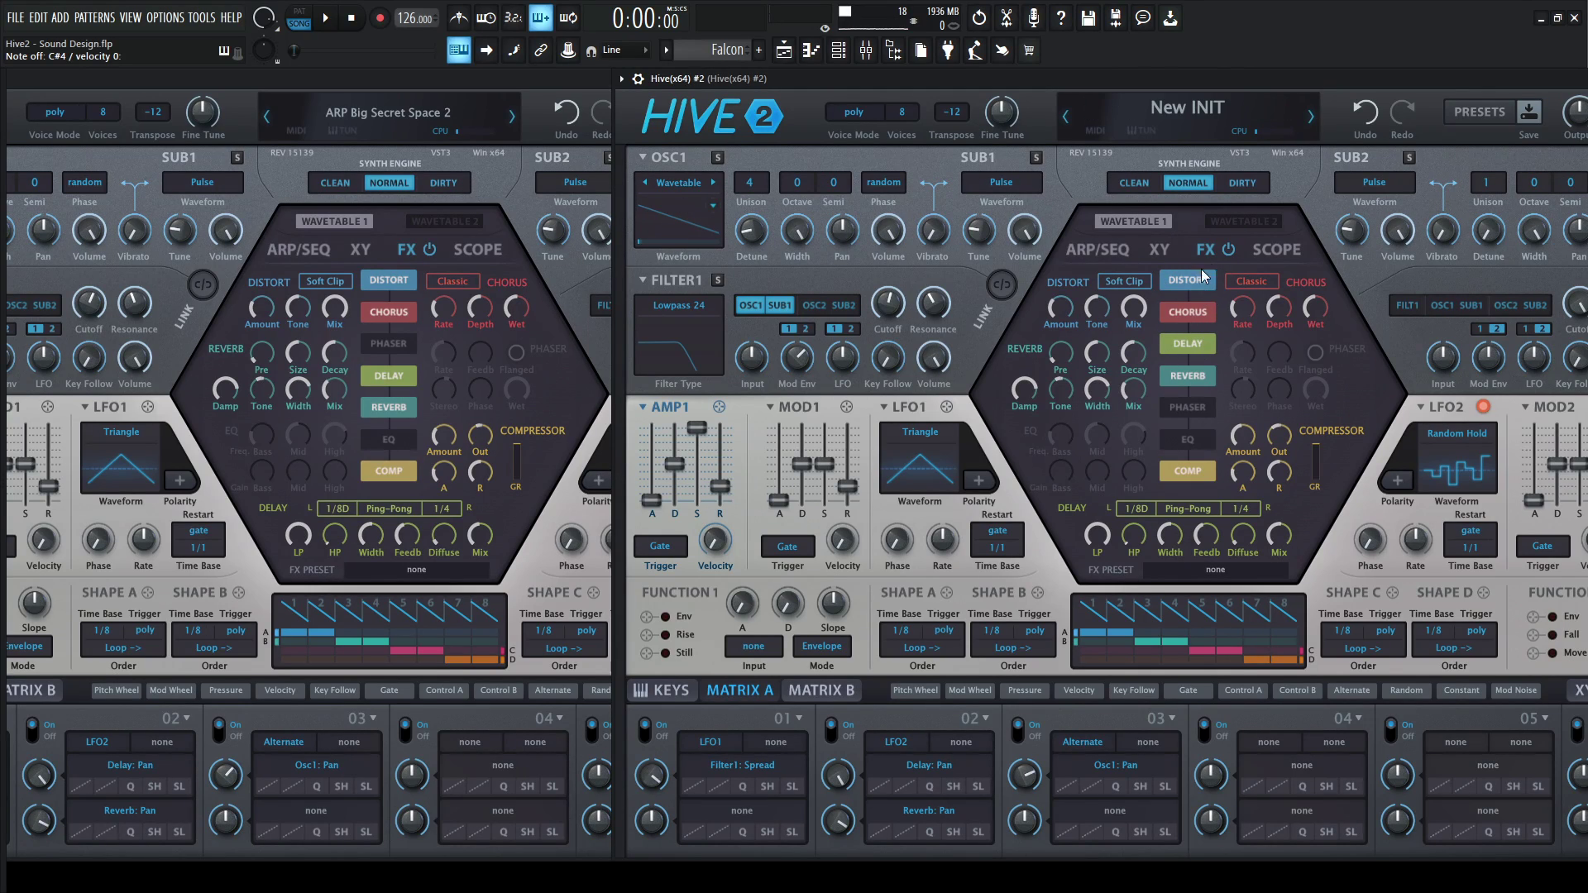
Step: Turn on the arpeggiator over 2 octaves, start playback, and lower Filter 1 cutoff to 47
{"action": "left_click", "coordinate": [1119, 251]}
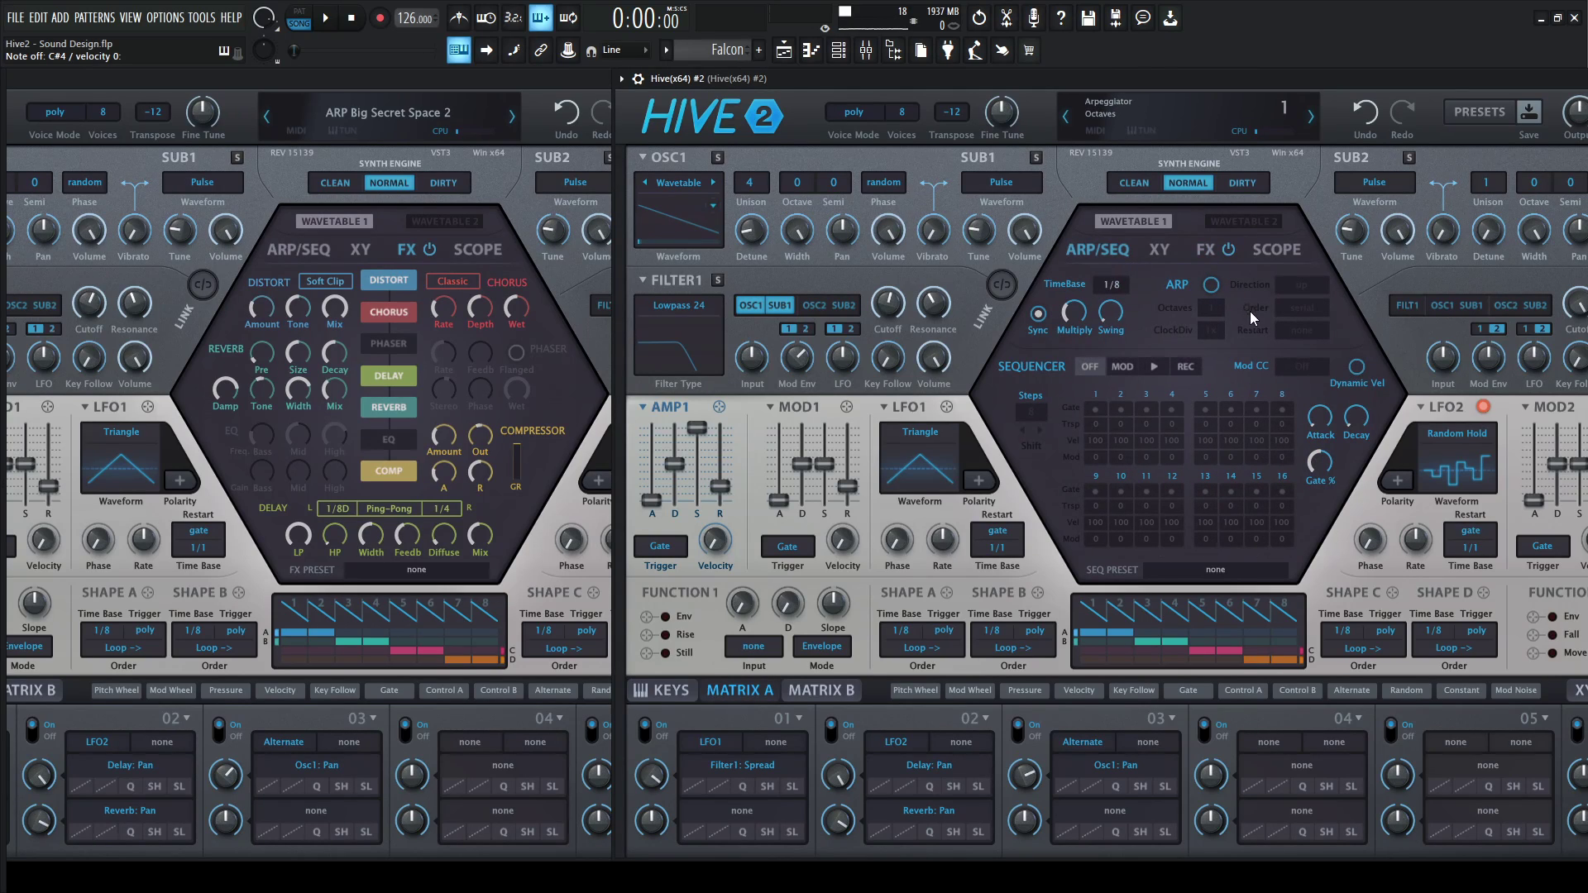
{"action": "left_click", "coordinate": [1212, 285]}
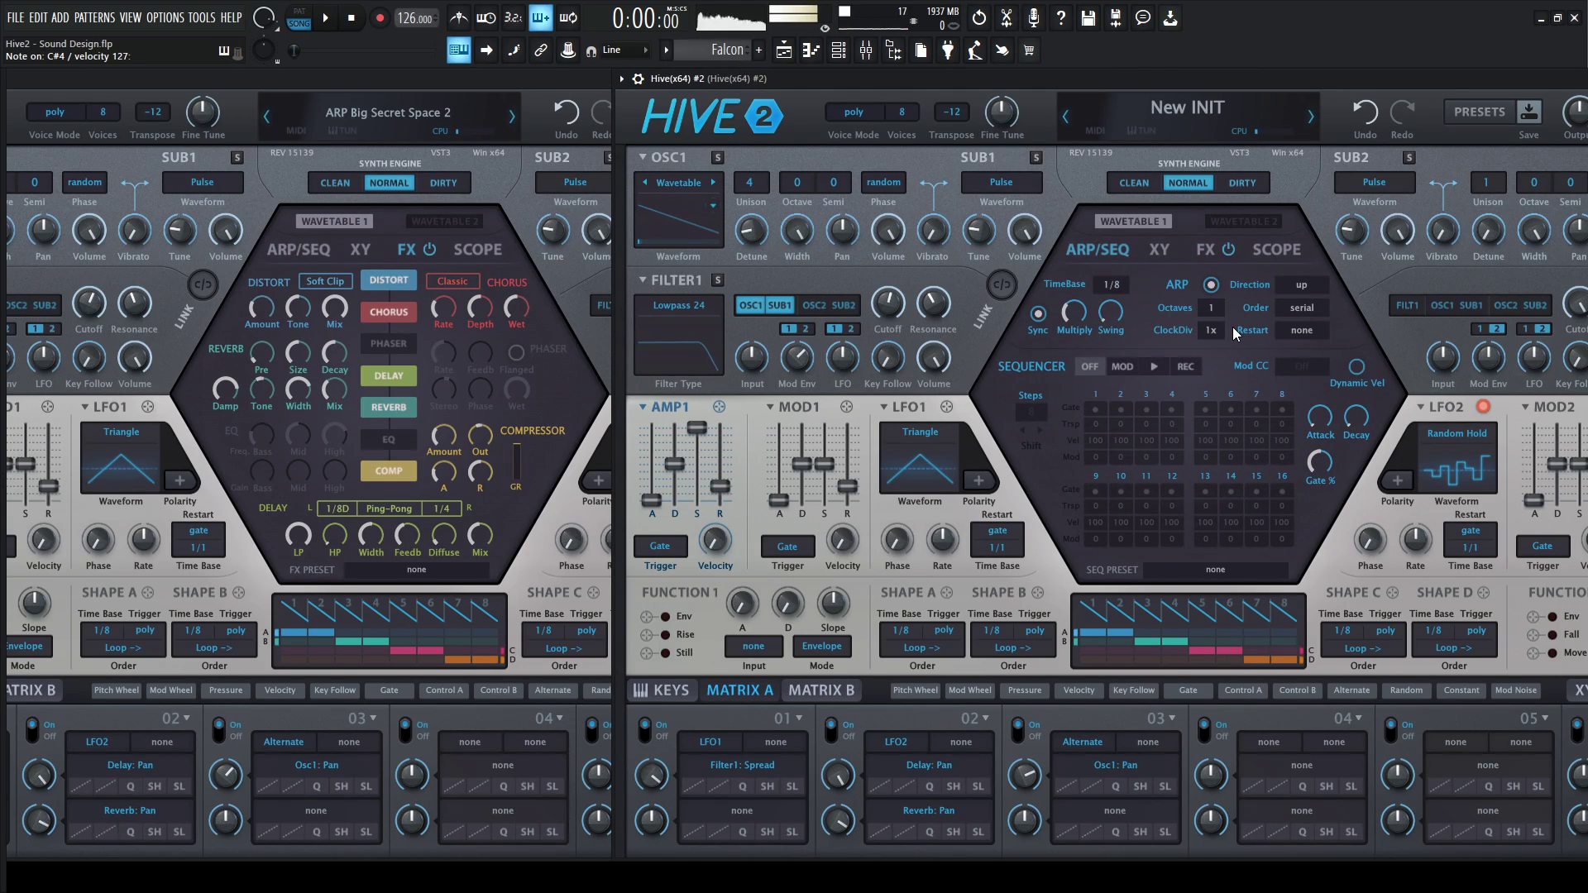
{"action": "scroll", "coordinate": [1221, 314], "scroll_direction": "up", "scroll_amount": 1}
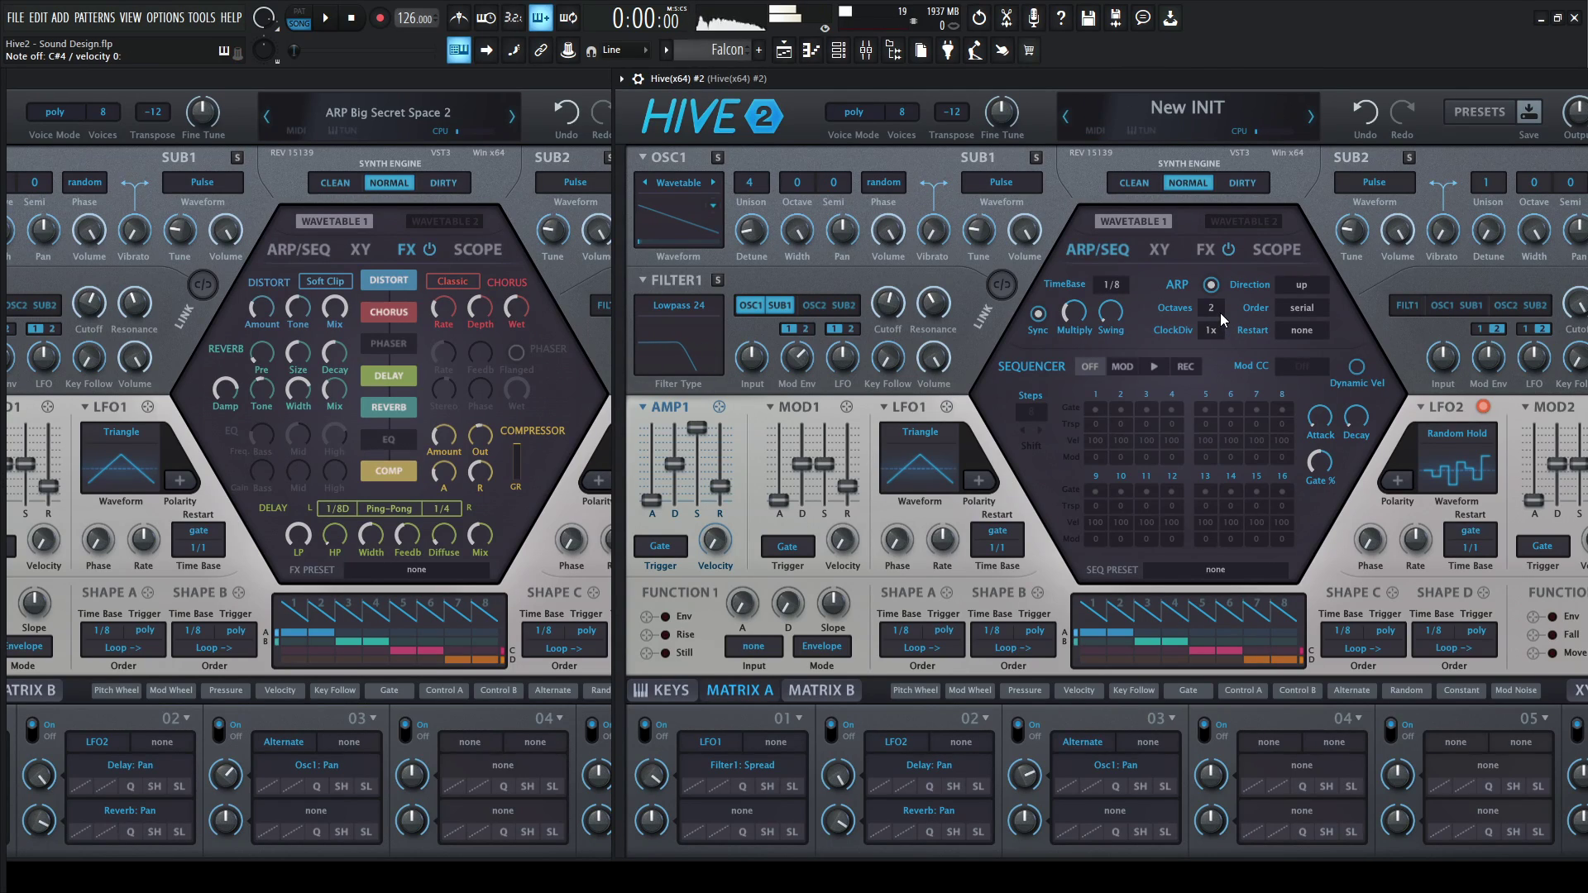
{"action": "key", "text": "space"}
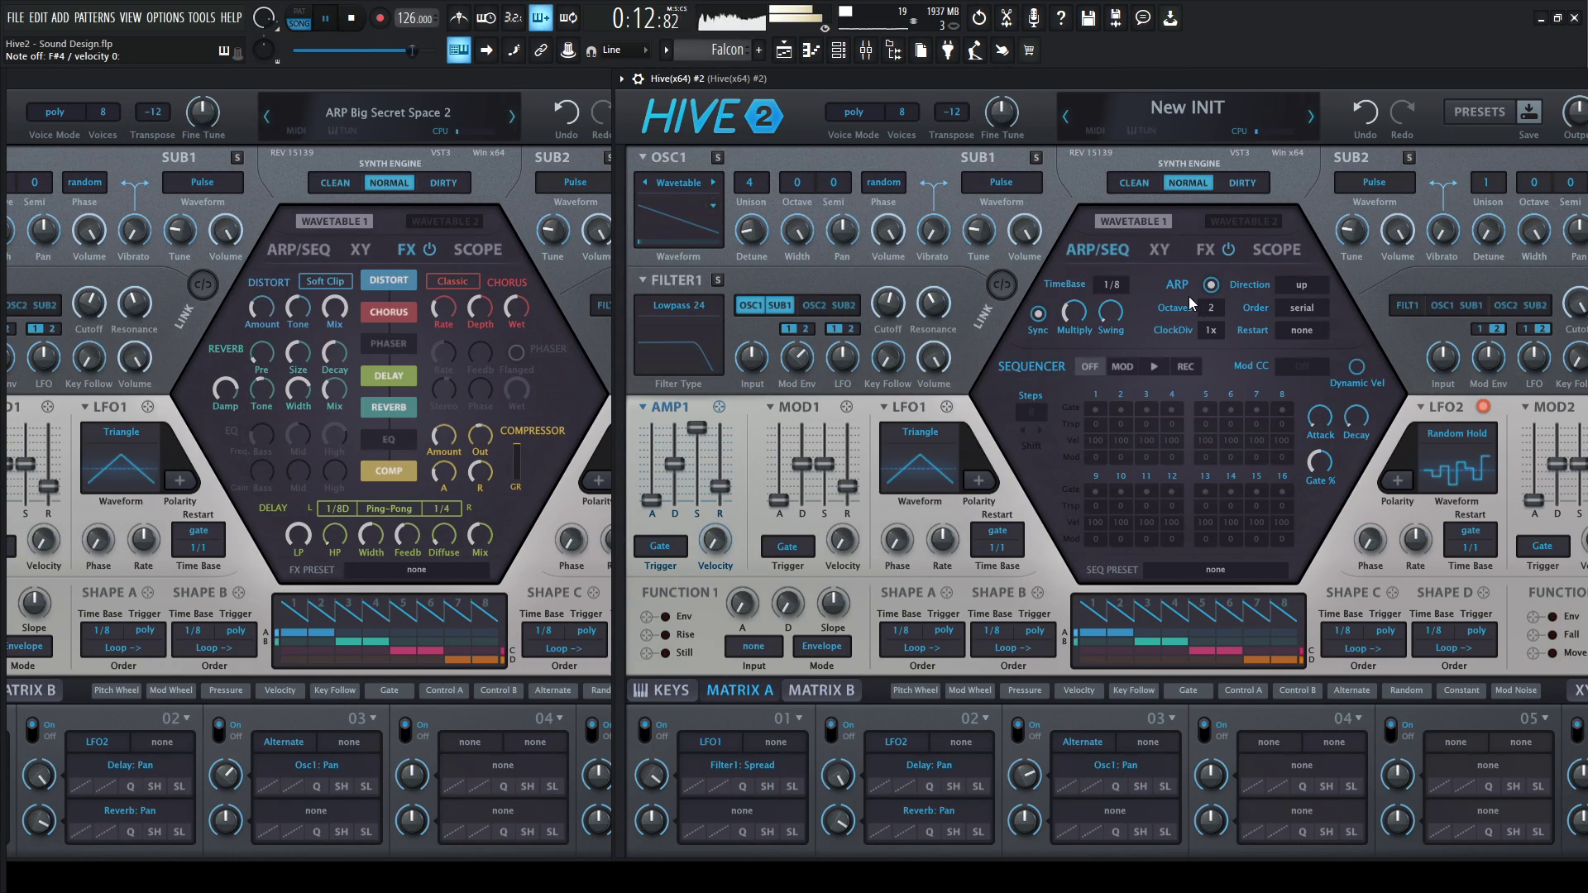
{"action": "left_click_drag", "start_coordinate": [894, 304], "coordinate": [890, 236]}
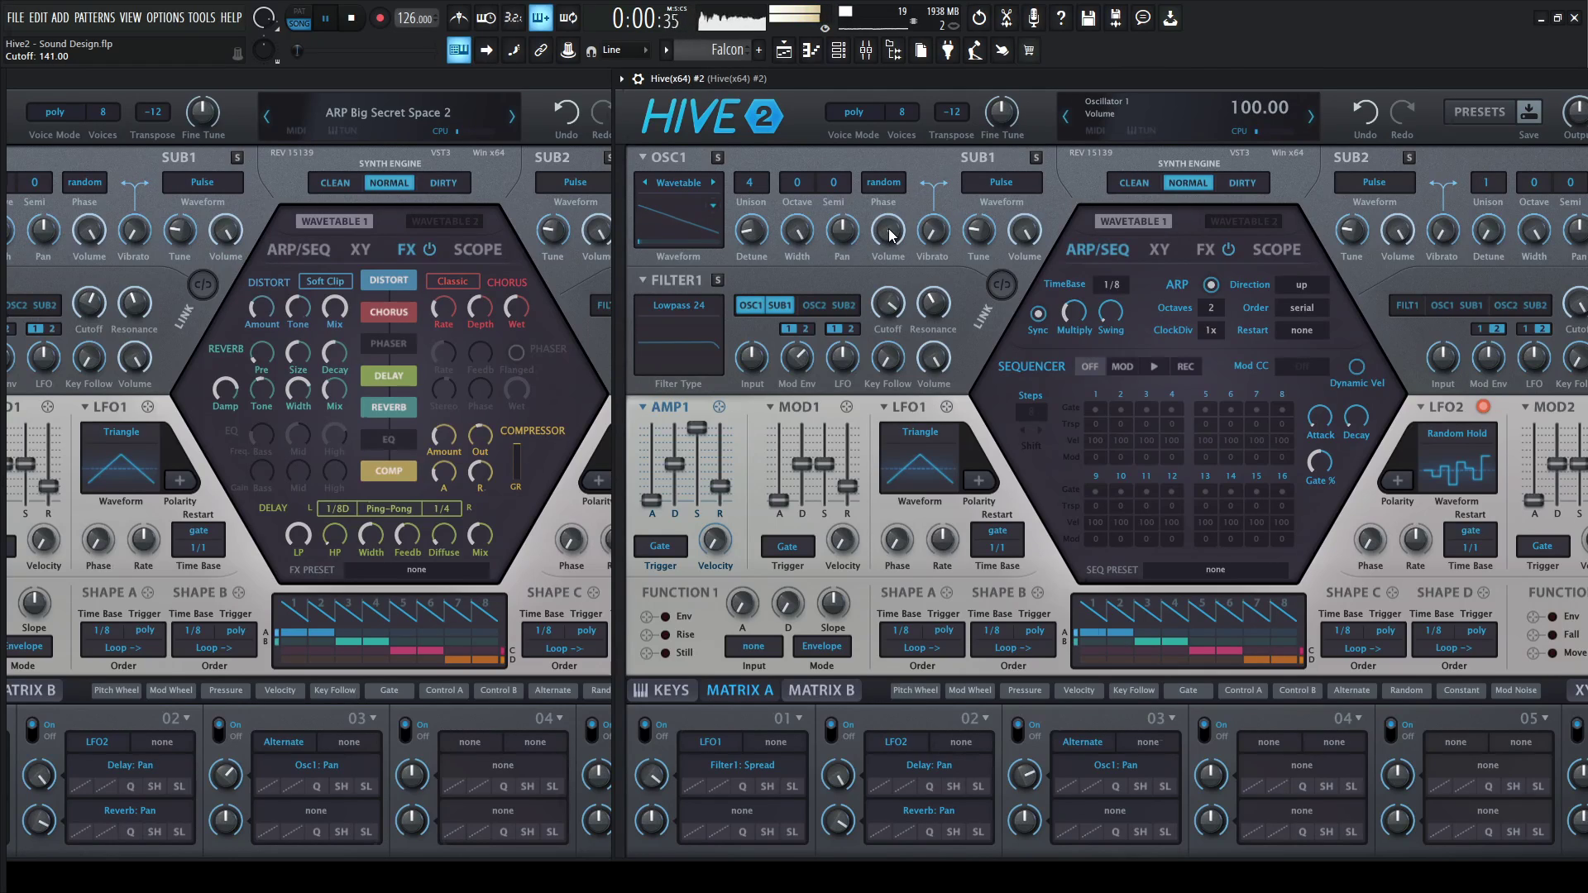
{"action": "key", "text": "space"}
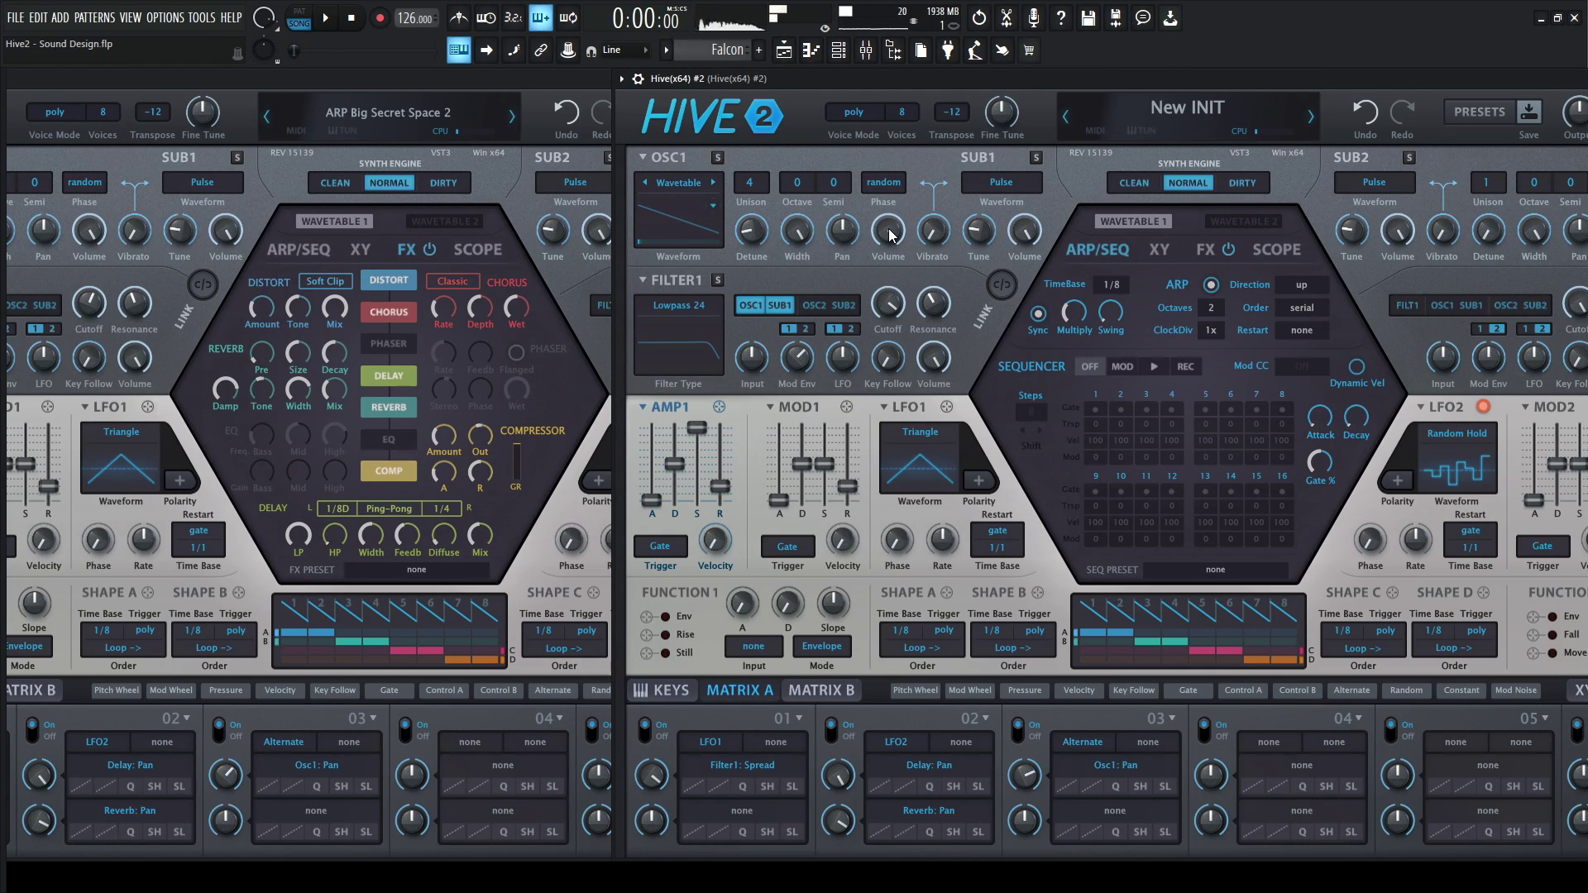